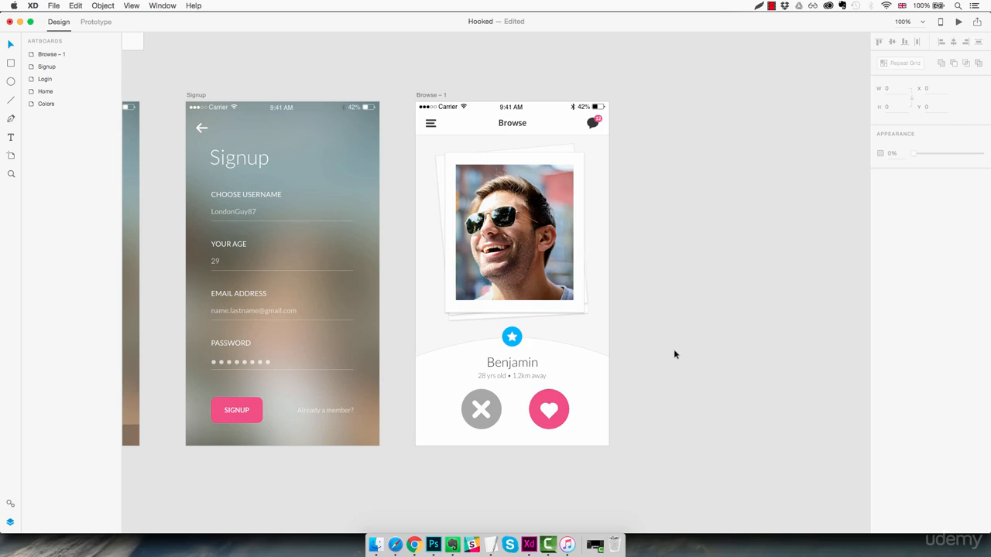
# Step: Delete the Browse – 1 artboard and add a new iPhone 6/7 artboard below the Home artboard
pyautogui.click(439, 96)
pyautogui.press('Delete')
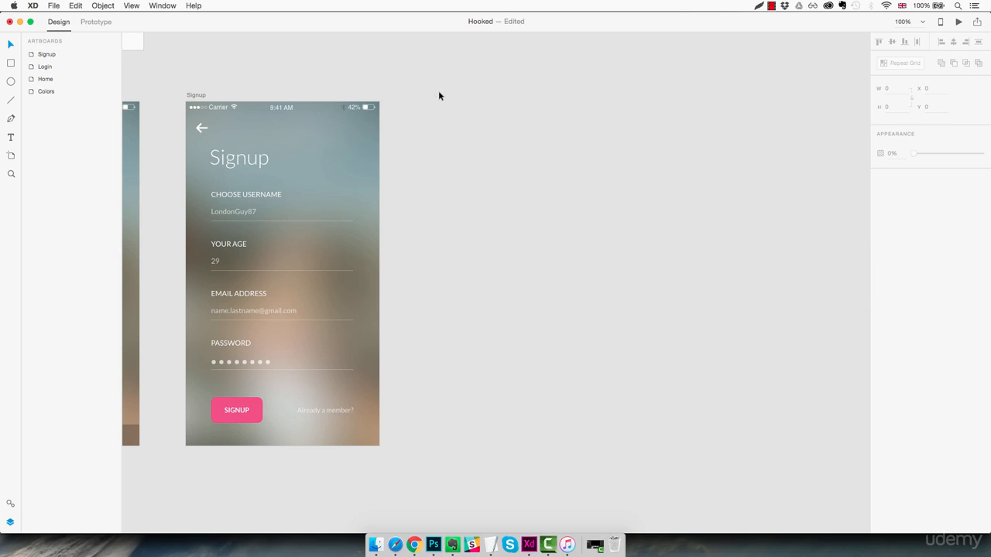
pyautogui.hscroll(-10, 400, 223)
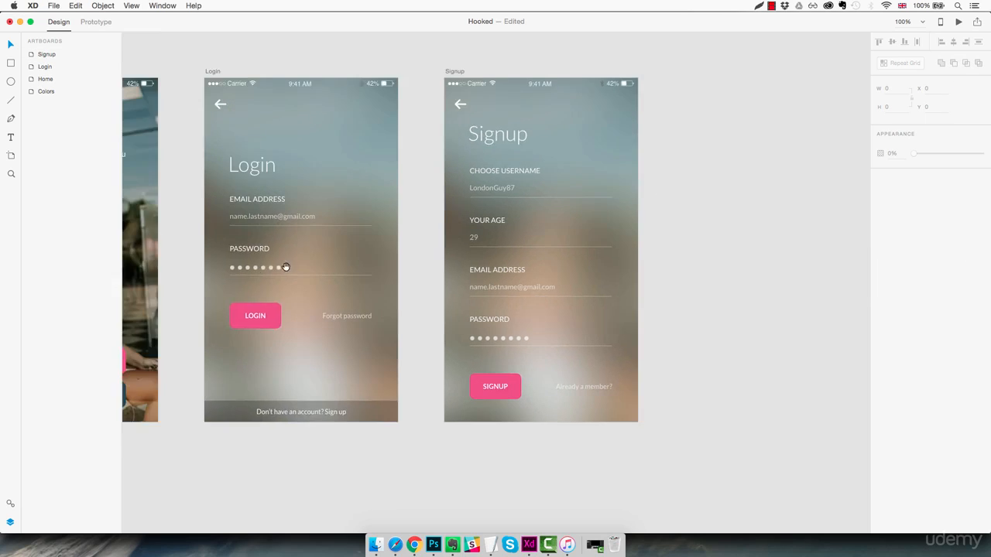
pyautogui.scroll(-5, 491, 267)
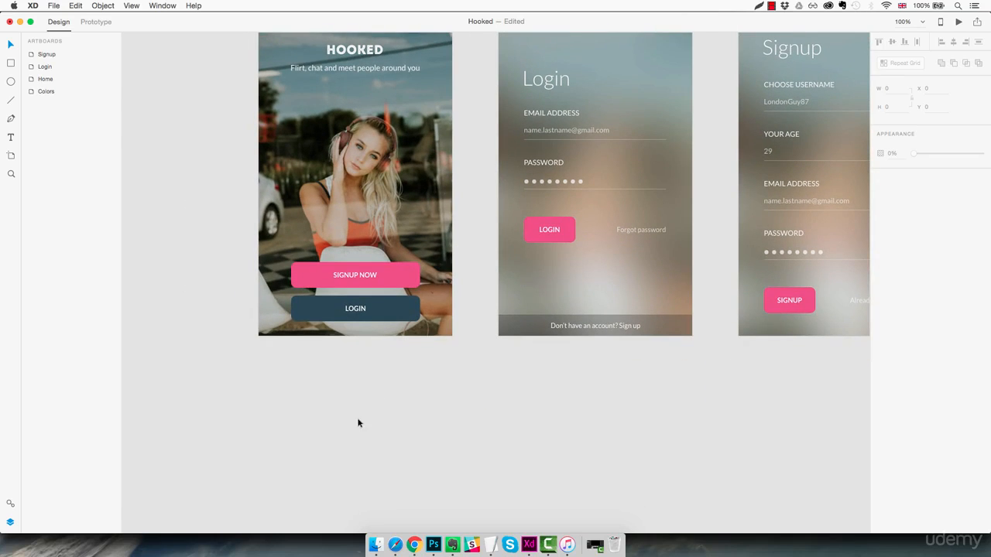
pyautogui.press('a')
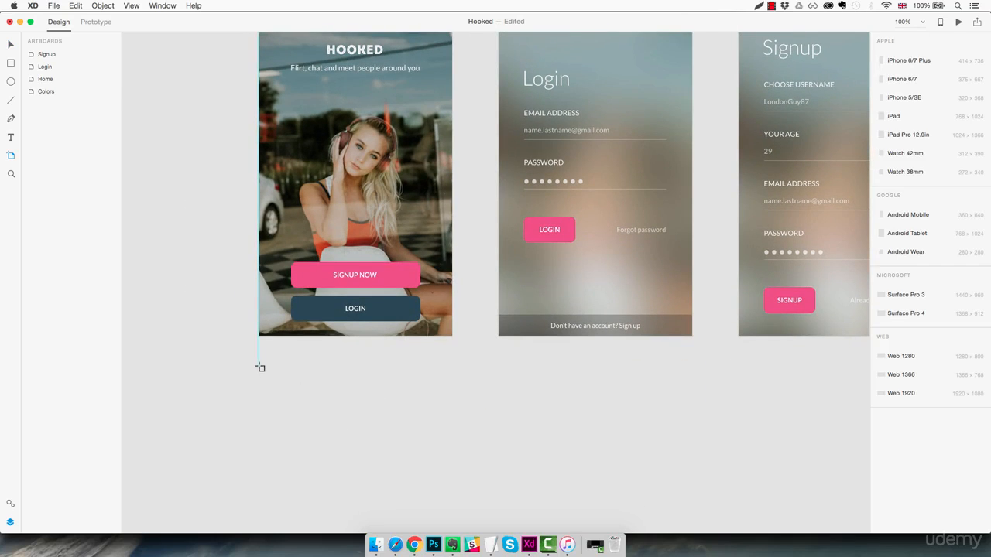
pyautogui.click(259, 362)
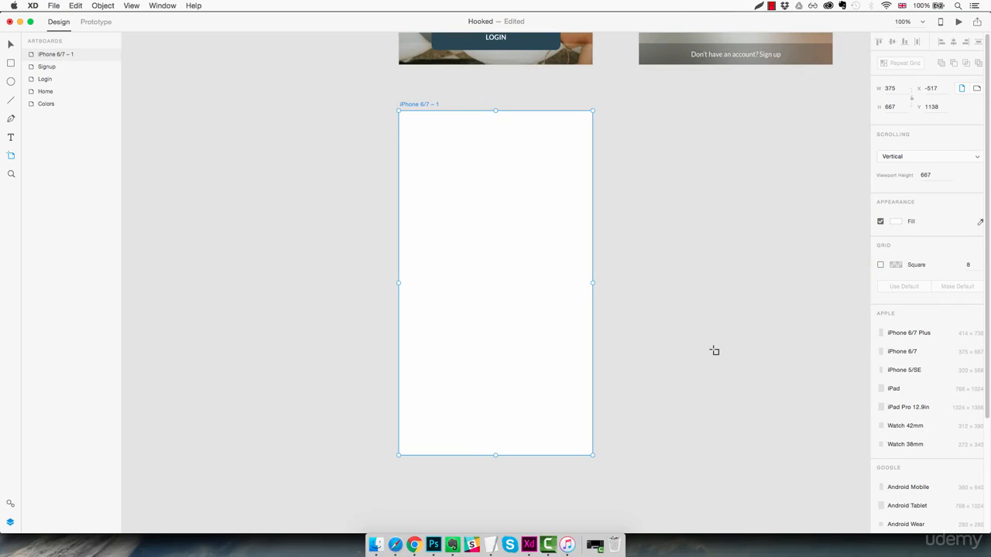
# Step: Fill the new artboard's background with the saved light grey colour swatch
pyautogui.click(898, 223)
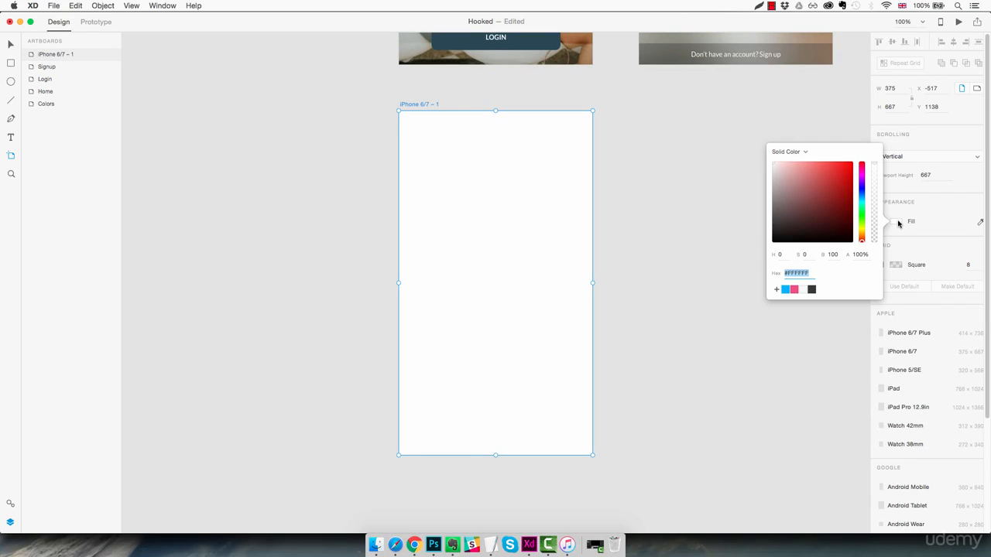
pyautogui.click(803, 291)
pyautogui.press('Escape')
pyautogui.press('Escape')
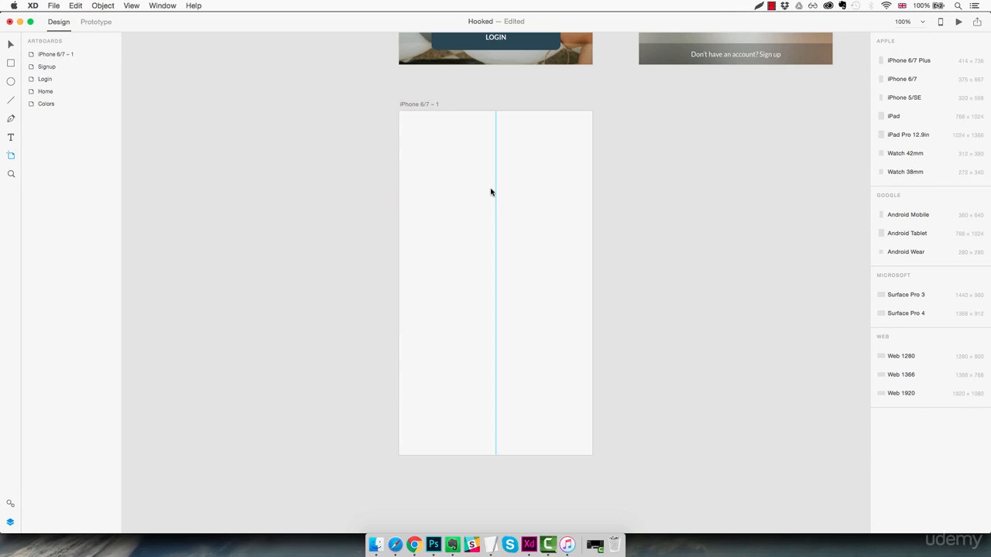
# Step: Draw a full-width header rectangle, 375 wide, along the new artboard's upper edge and set its height to 64
pyautogui.press('r')
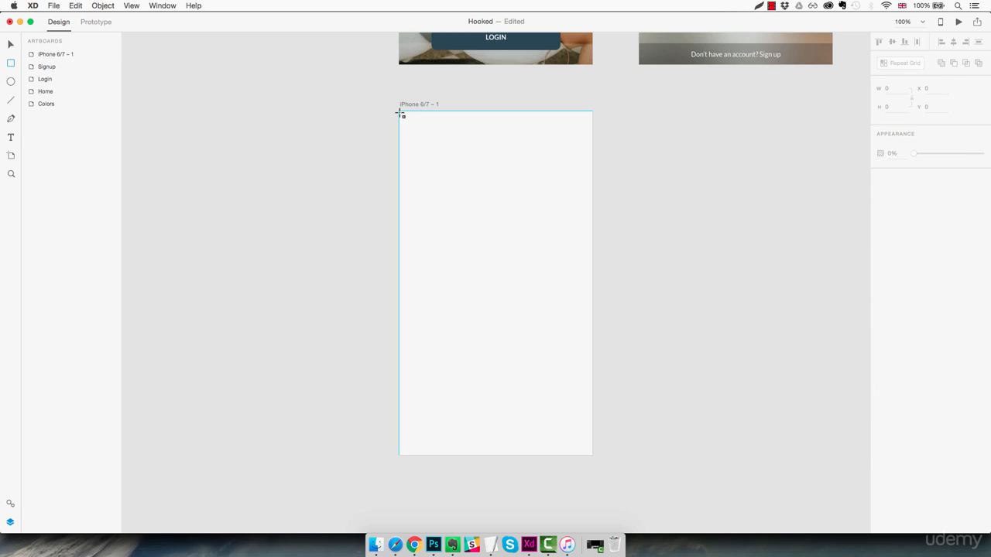
pyautogui.moveTo(400, 113); pyautogui.dragTo(592, 146)
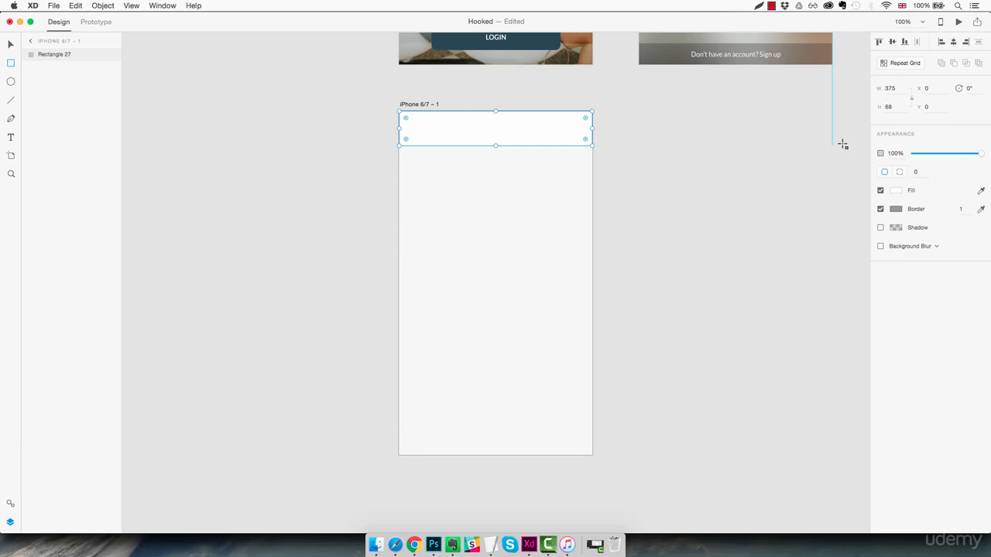
pyautogui.click(888, 108)
pyautogui.press('Down')
pyautogui.press('Down')
pyautogui.press('Down')
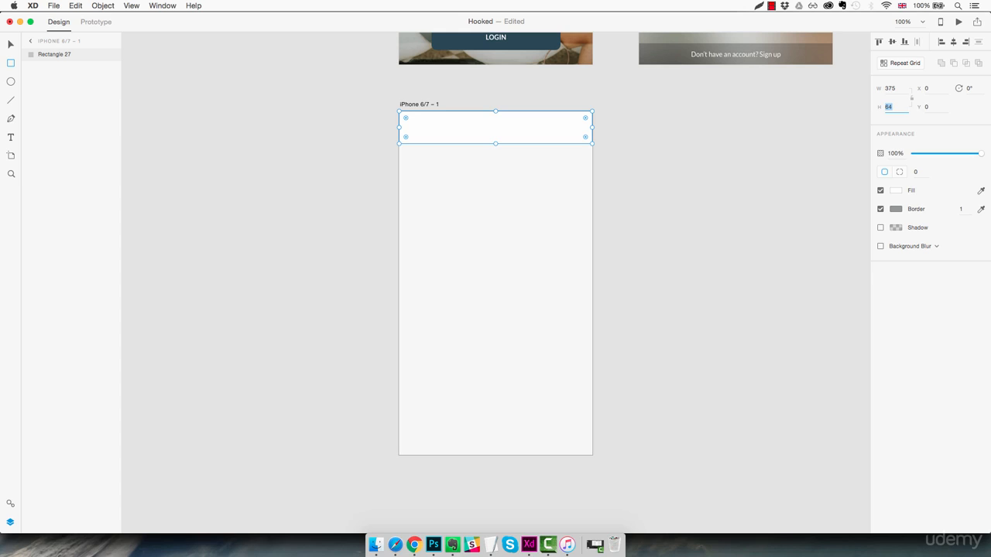
pyautogui.press('Return')
# Step: Remove the header rectangle's border and give it a shadow with Y offset 0 and blur 2
pyautogui.click(880, 210)
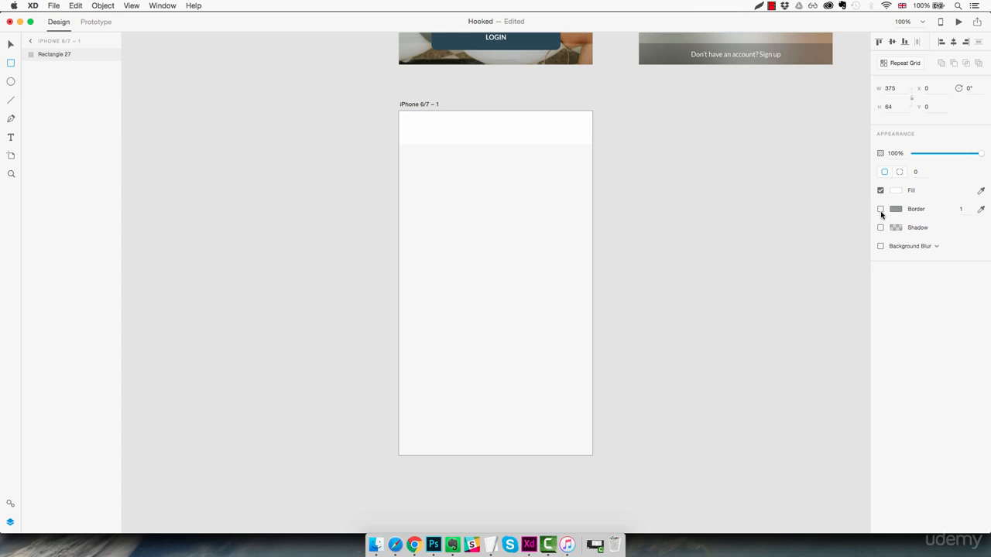
pyautogui.click(880, 229)
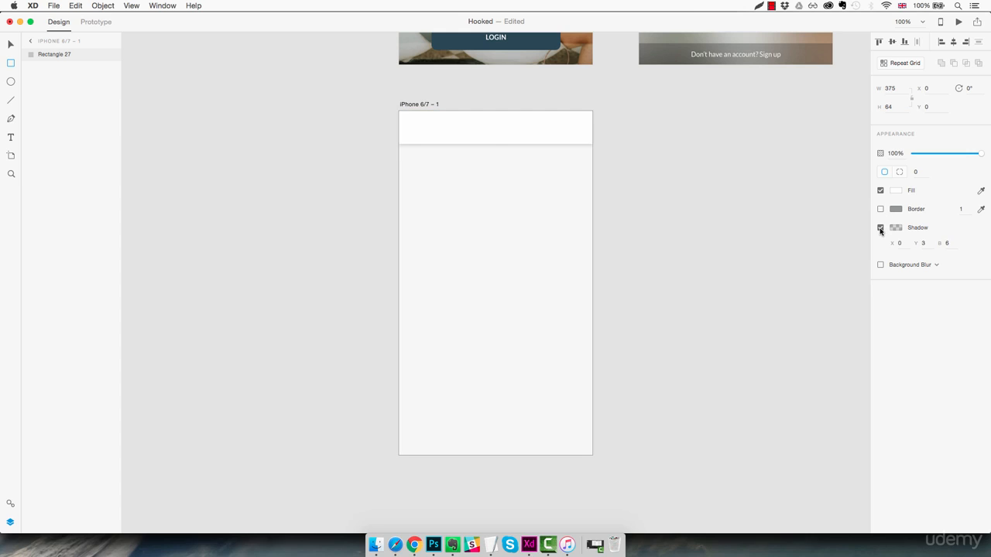
pyautogui.click(924, 243)
pyautogui.write('1')
pyautogui.write('0')
pyautogui.click(947, 243)
pyautogui.write('3')
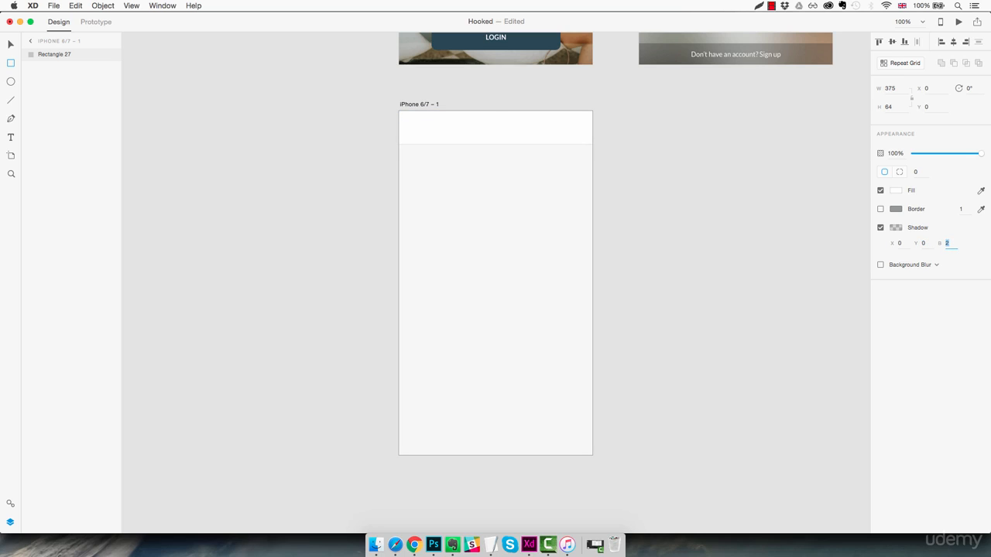
pyautogui.press('Escape')
# Step: Check the header's shadow up close, and lock the header rectangle
pyautogui.press('z')
pyautogui.click(507, 152)
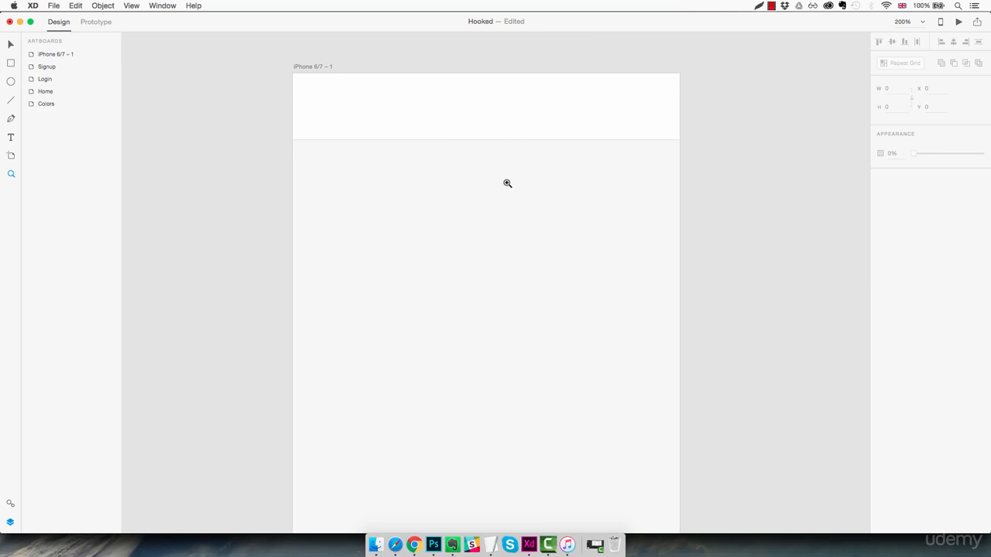
pyautogui.scroll(1, 507, 183)
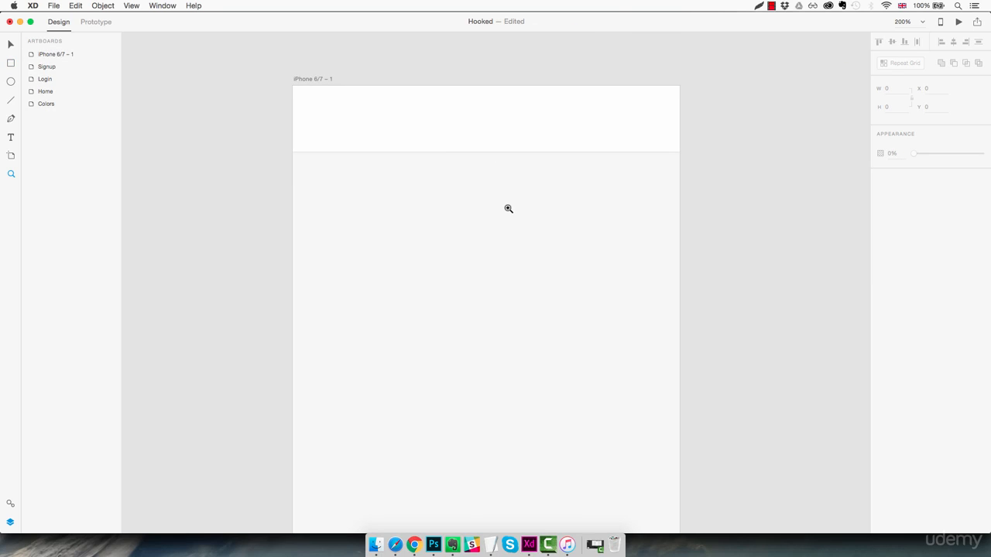
pyautogui.press('super+minus')
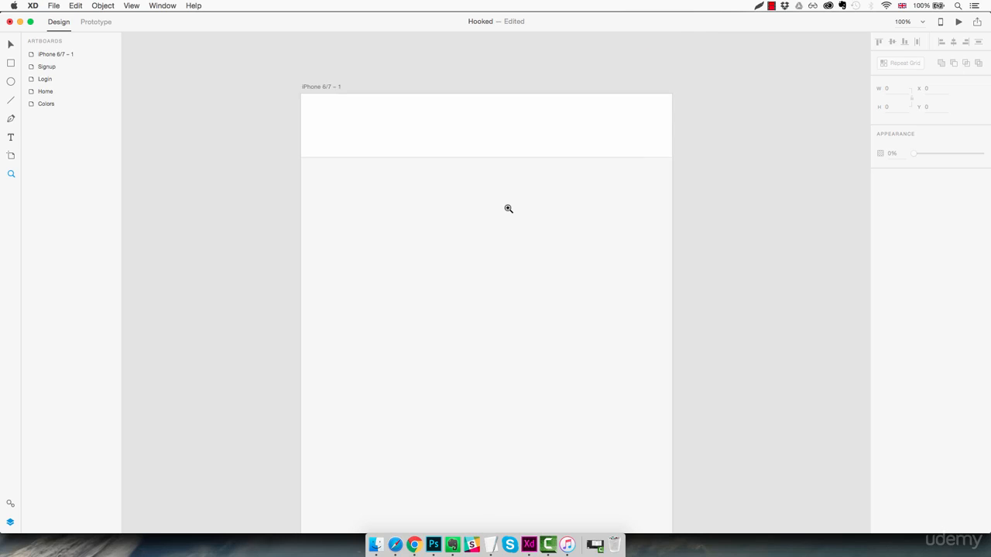
pyautogui.scroll(-1, 506, 224)
pyautogui.moveTo(506, 227); pyautogui.dragTo(505, 223)
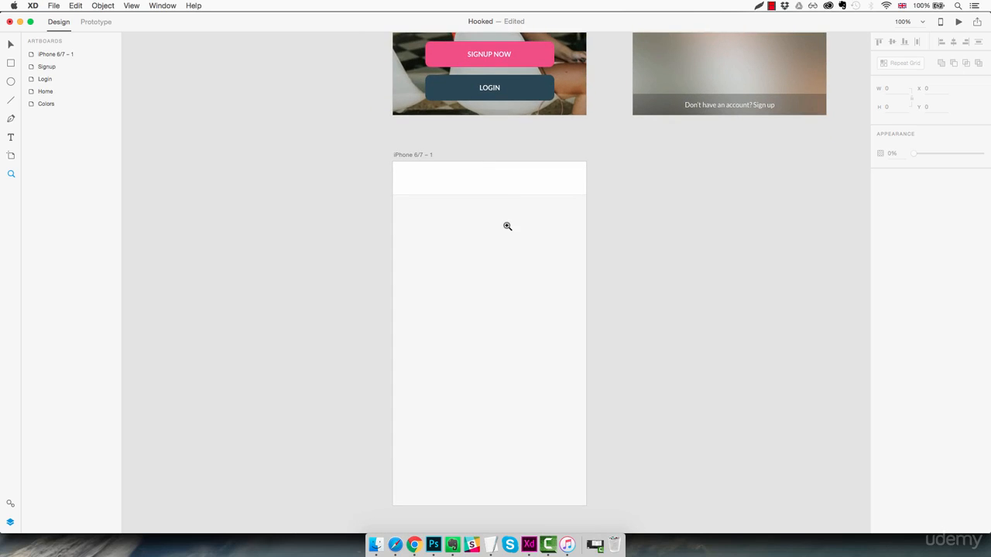
pyautogui.press('v')
pyautogui.click(499, 186)
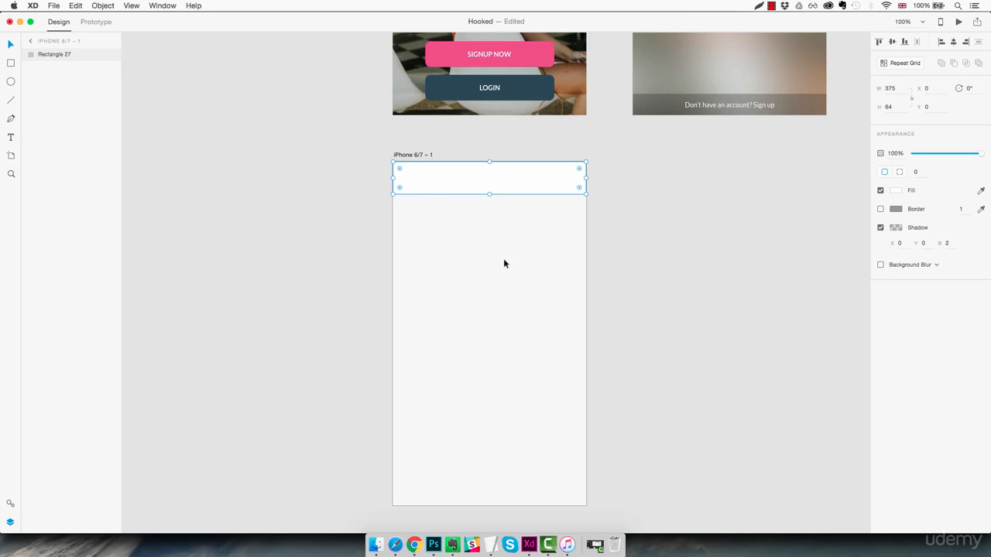
pyautogui.press('super+l')
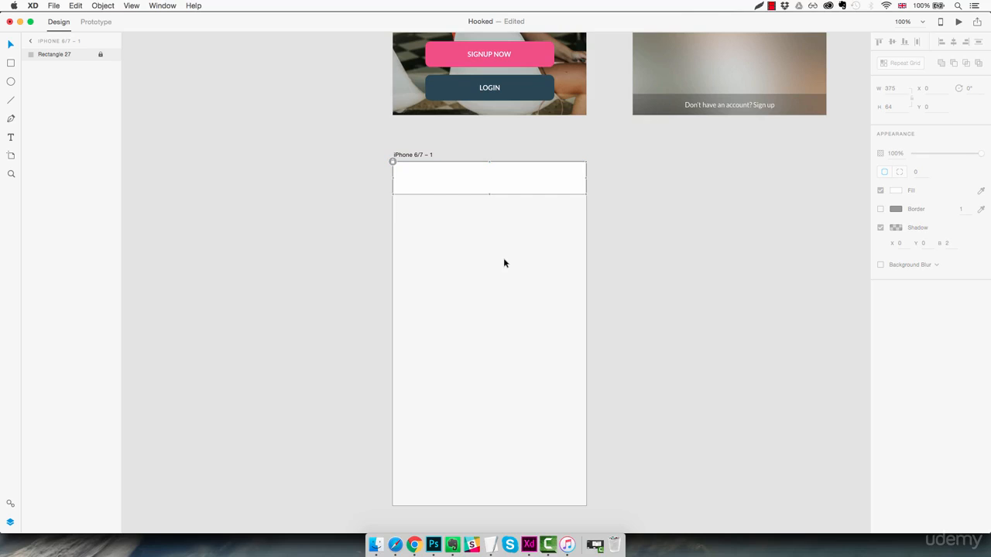
# Step: Open the Apple iOS UI kit
pyautogui.click(54, 6)
pyautogui.moveTo(85, 48)
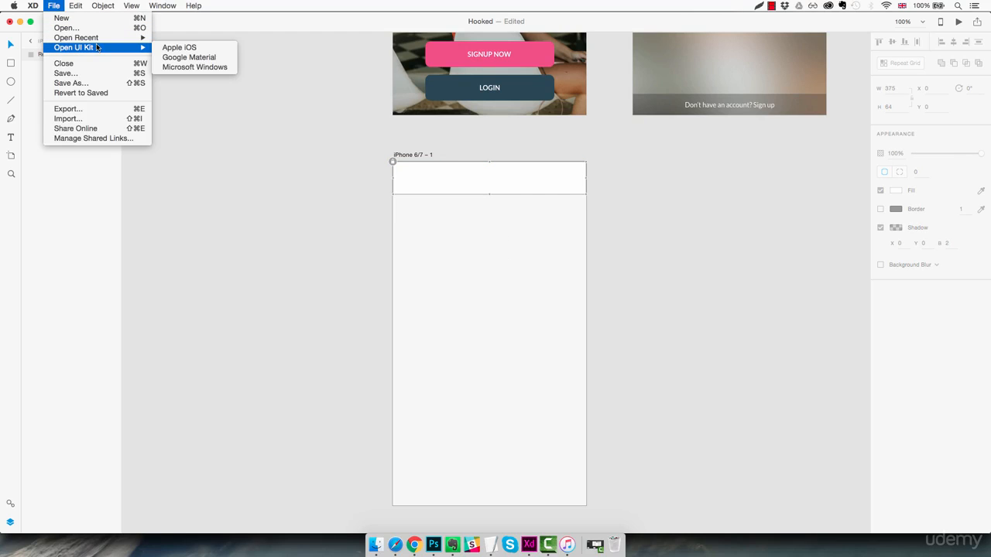
pyautogui.click(164, 48)
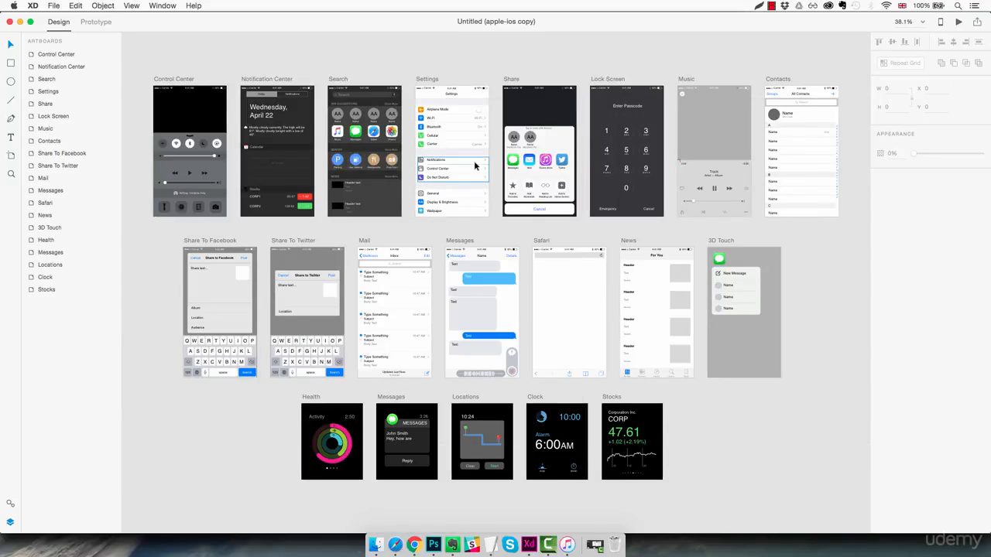
# Step: Copy the black status bar from the kit's Settings screen and paste it into the new artboard in the Hooked document
pyautogui.press('z')
pyautogui.click(294, 246)
pyautogui.click(294, 246)
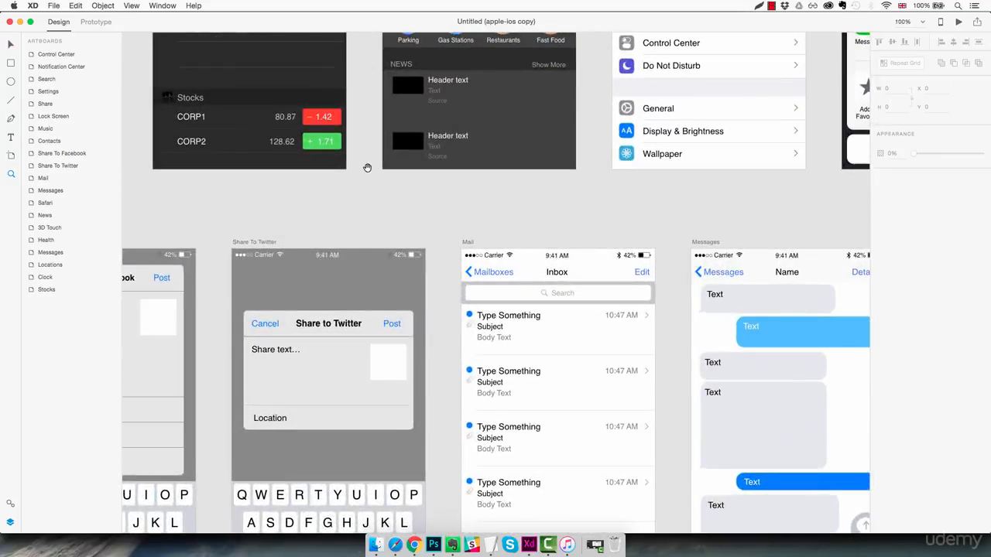
pyautogui.scroll(8, 367, 167)
pyautogui.hscroll(-7, 442, 339)
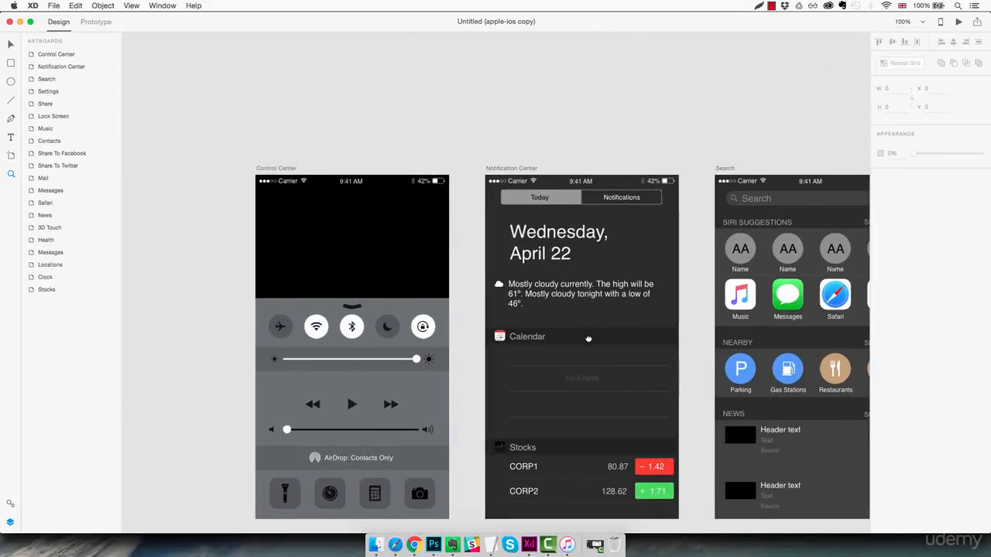
pyautogui.hscroll(10, 588, 339)
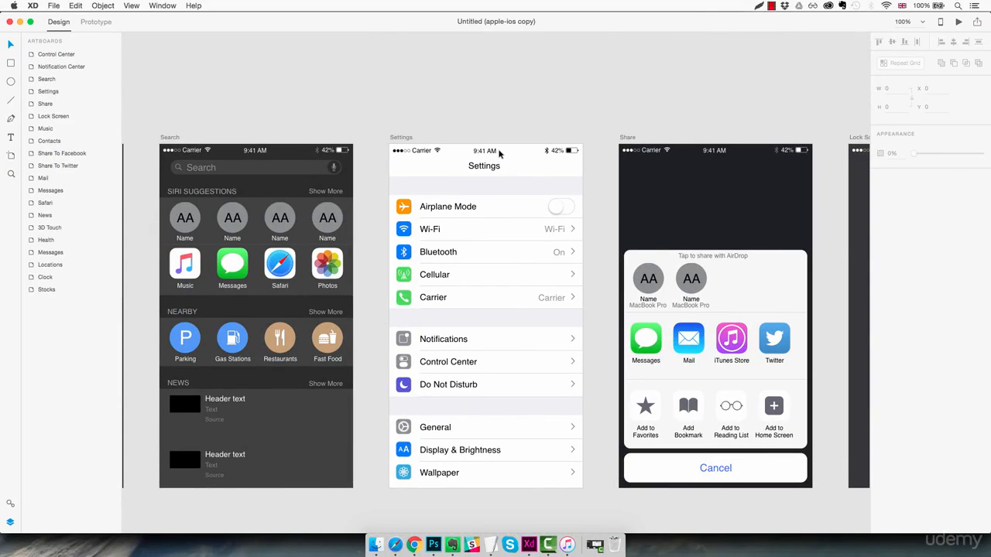
pyautogui.click(492, 153)
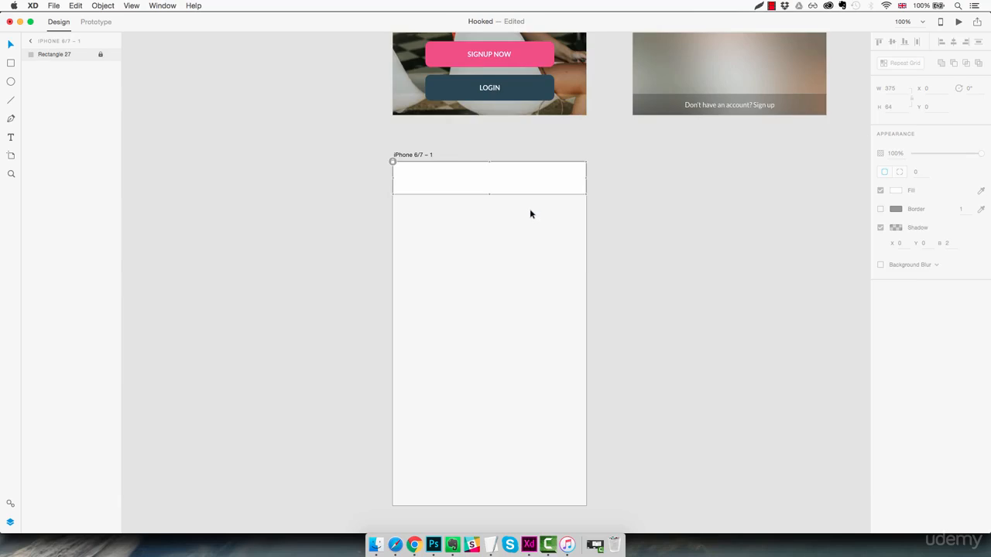
pyautogui.press('super+v')
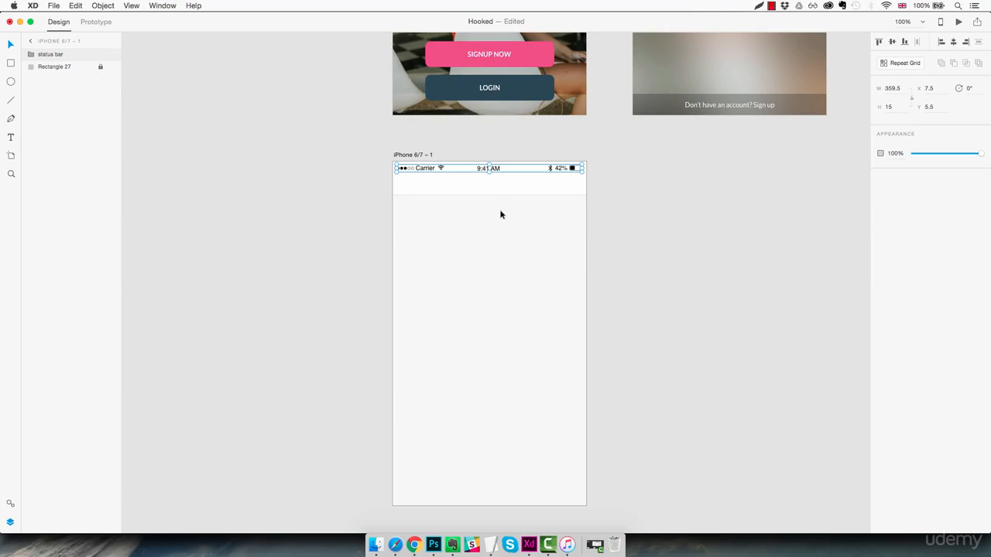
pyautogui.click(496, 246)
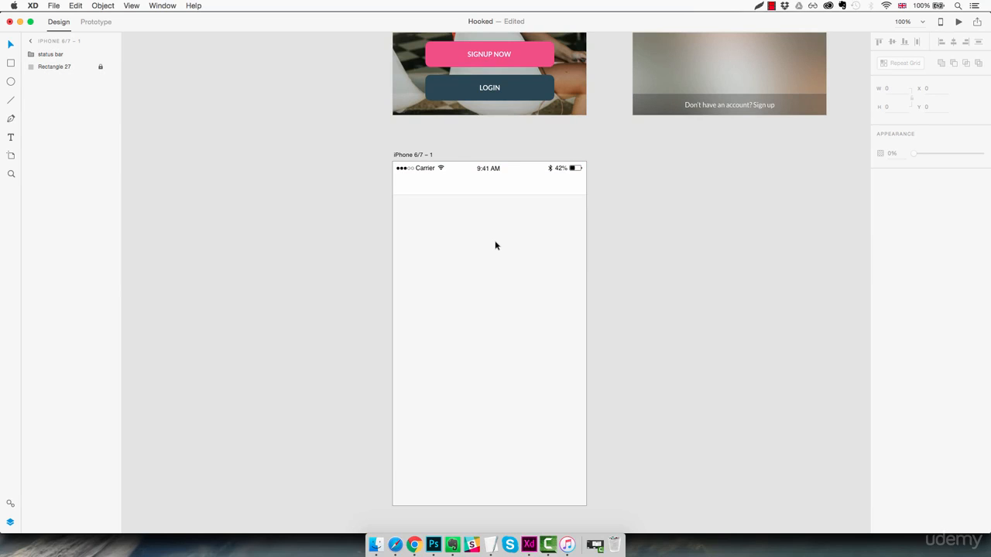
# Step: Draw a thin horizontal rectangle about 34 by 4 just below the header, near the artboard's left edge
pyautogui.press('z')
pyautogui.click(435, 202)
pyautogui.click(436, 201)
pyautogui.click(435, 202)
pyautogui.click(432, 203)
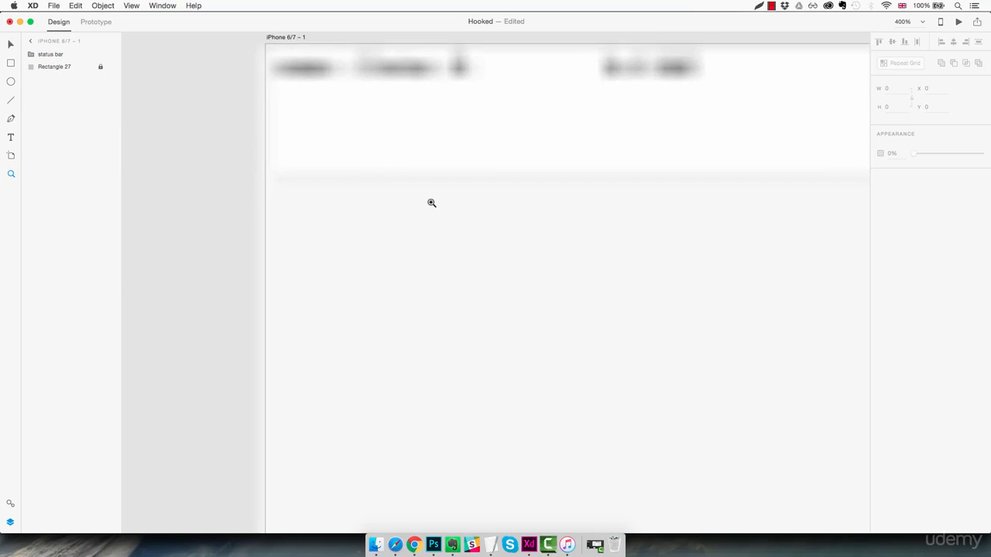
pyautogui.moveTo(408, 185); pyautogui.dragTo(435, 256)
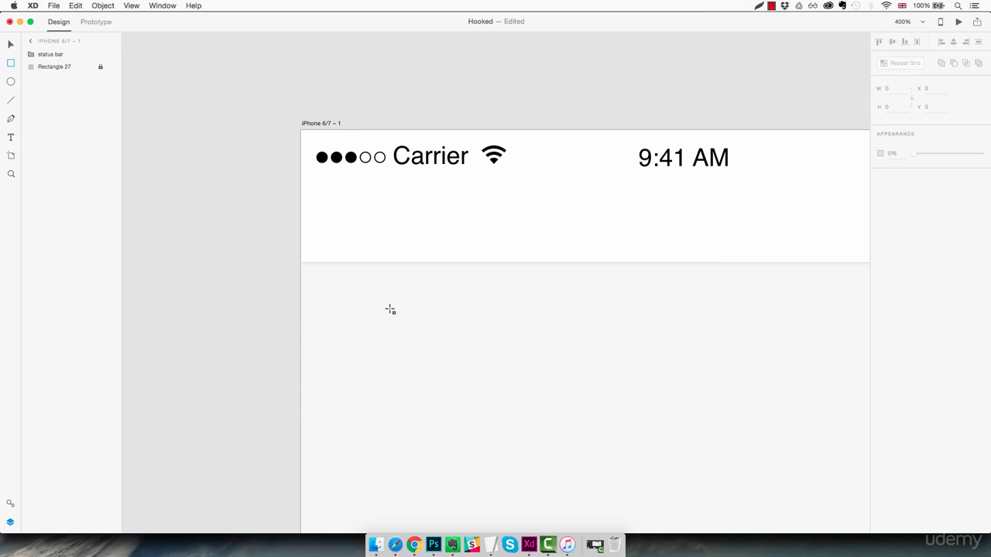
pyautogui.moveTo(384, 311)
pyautogui.mouseDown()
pyautogui.moveTo(462, 325)
pyautogui.moveTo(454, 318)
pyautogui.mouseUp()
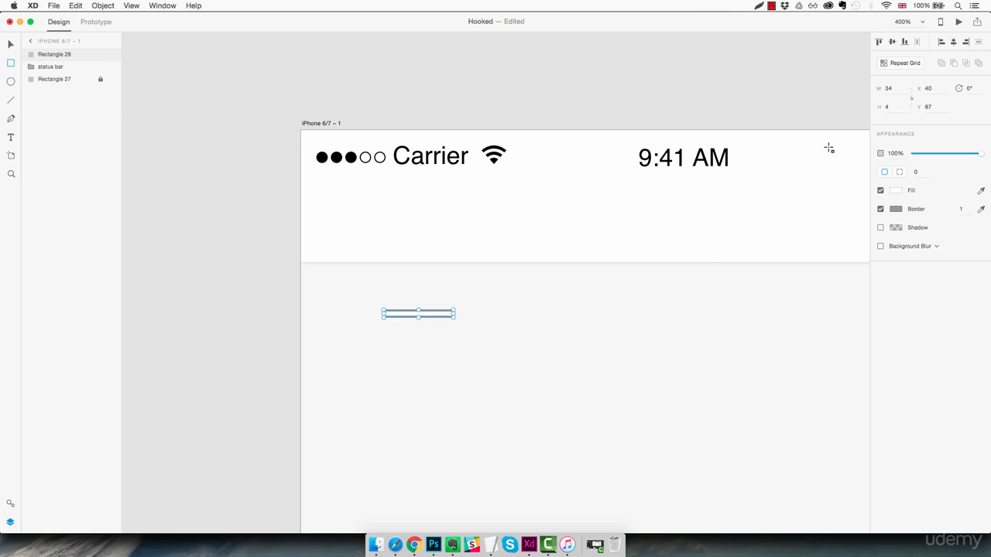
# Step: Set the thin rectangle's width to 20 and its height to 3
pyautogui.click(899, 88)
pyautogui.press('Down')
pyautogui.press('Down')
pyautogui.press('Down')
pyautogui.press('Down')
pyautogui.press('Down')
pyautogui.press('Down')
pyautogui.press('Down')
pyautogui.press('Down')
pyautogui.press('Down')
pyautogui.press('Down')
pyautogui.press('Down')
pyautogui.press('Down')
pyautogui.press('Down')
pyautogui.press('Down')
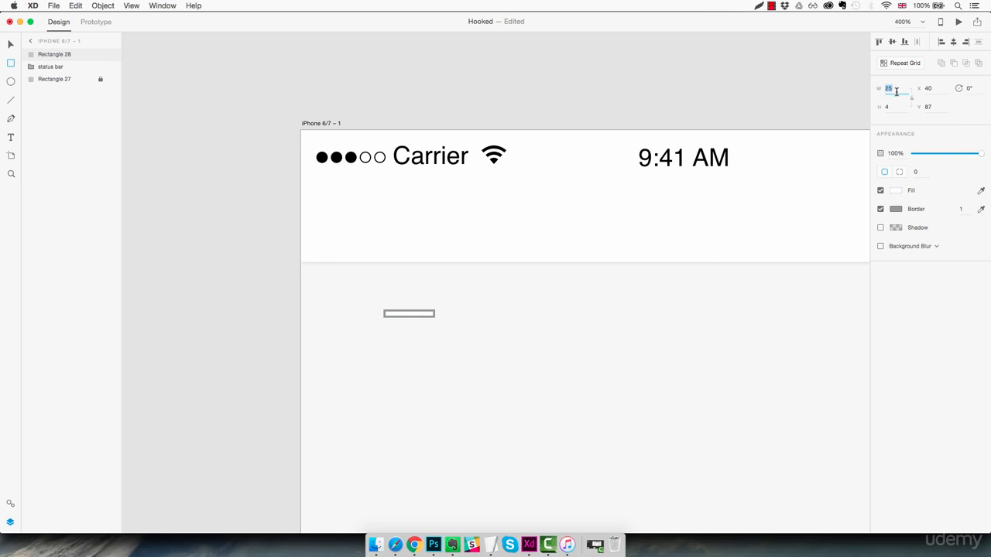
pyautogui.click(893, 106)
pyautogui.press('Down')
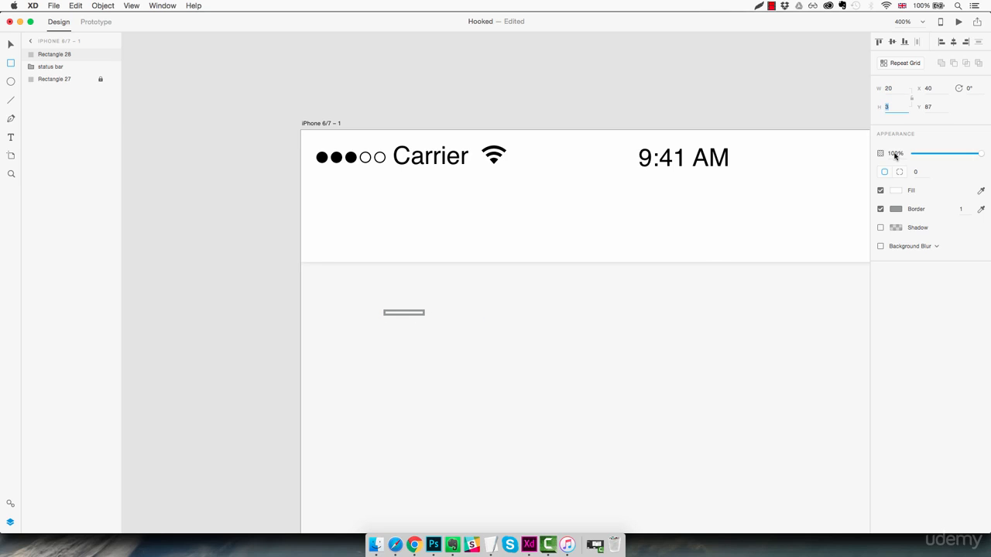
# Step: Style the thin rectangle with no border, the saved #383838 fill and a corner radius of 1
pyautogui.click(880, 209)
pyautogui.click(894, 191)
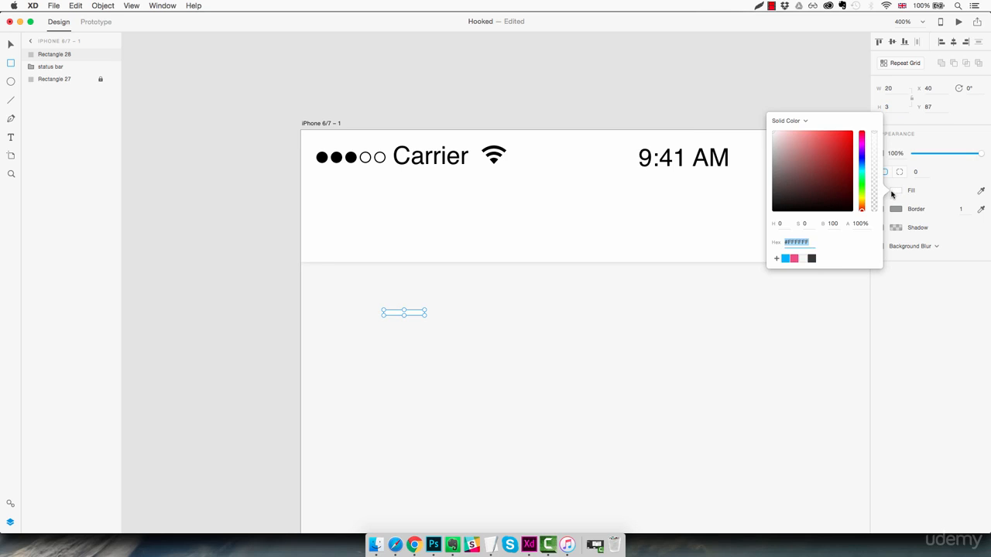
pyautogui.click(812, 259)
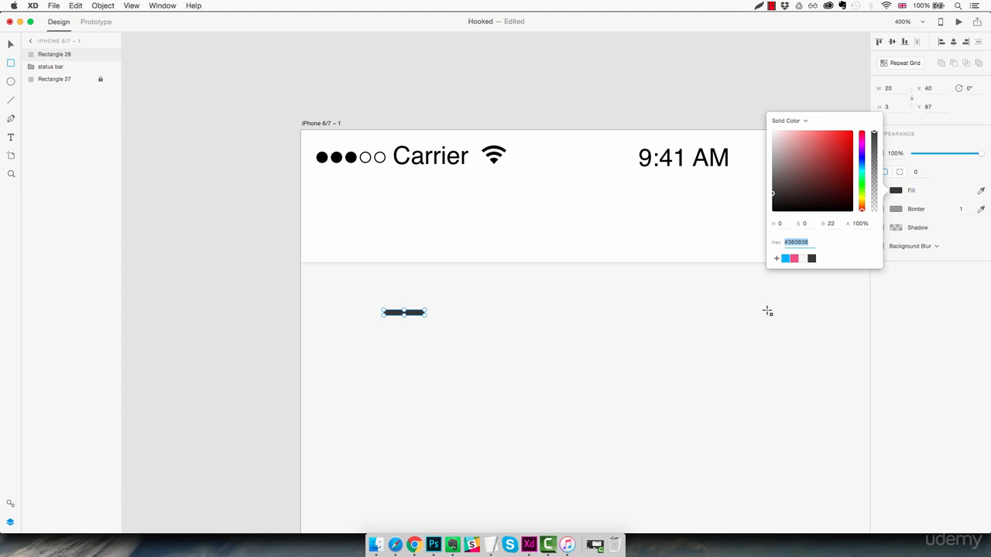
pyautogui.click(920, 172)
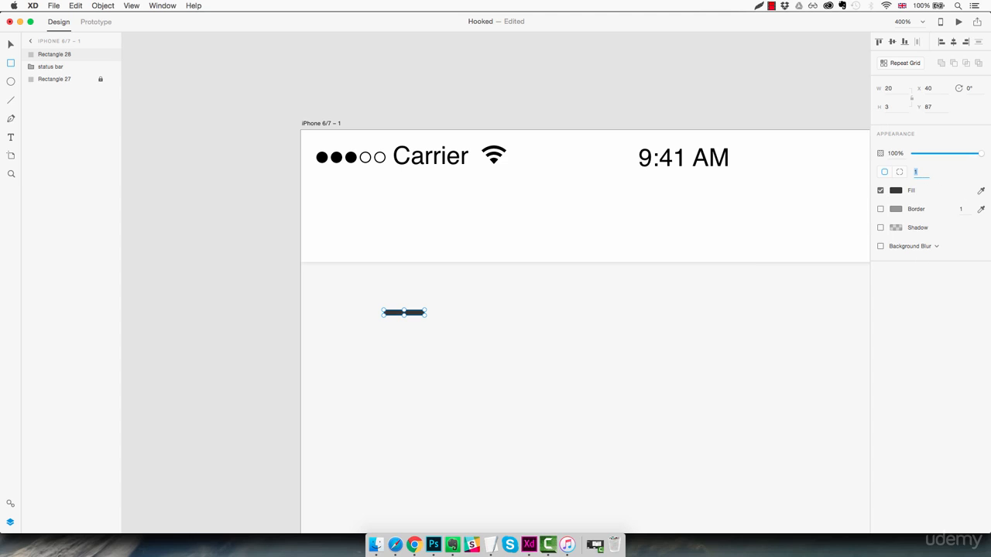
# Step: Increase the thin rectangle's corner radius to 8
pyautogui.press('Up')
pyautogui.press('Up')
pyautogui.press('Up')
pyautogui.press('Up')
pyautogui.press('Return')
pyautogui.press('Escape')
# Step: Repeat the thin bar downward with Repeat Grid to make three stacked bars, and ungroup the grid
pyautogui.click(422, 314)
pyautogui.click(897, 65)
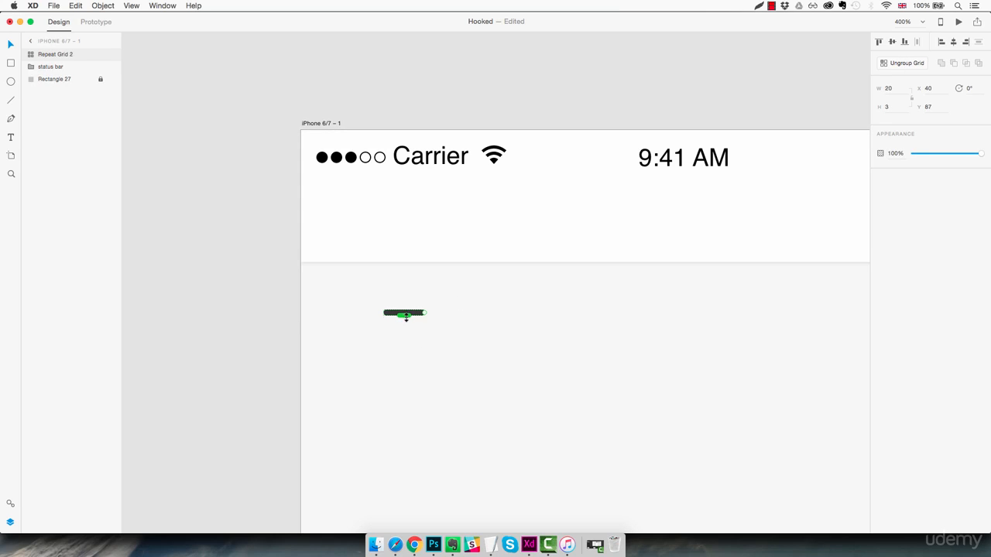
pyautogui.moveTo(406, 315)
pyautogui.mouseDown()
pyautogui.moveTo(408, 413)
pyautogui.moveTo(409, 330)
pyautogui.mouseUp()
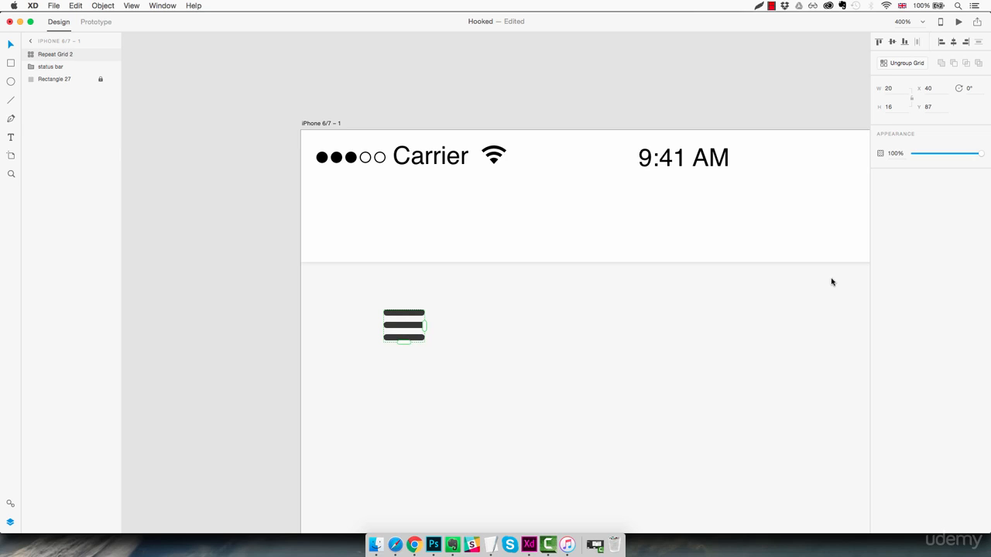
pyautogui.click(902, 64)
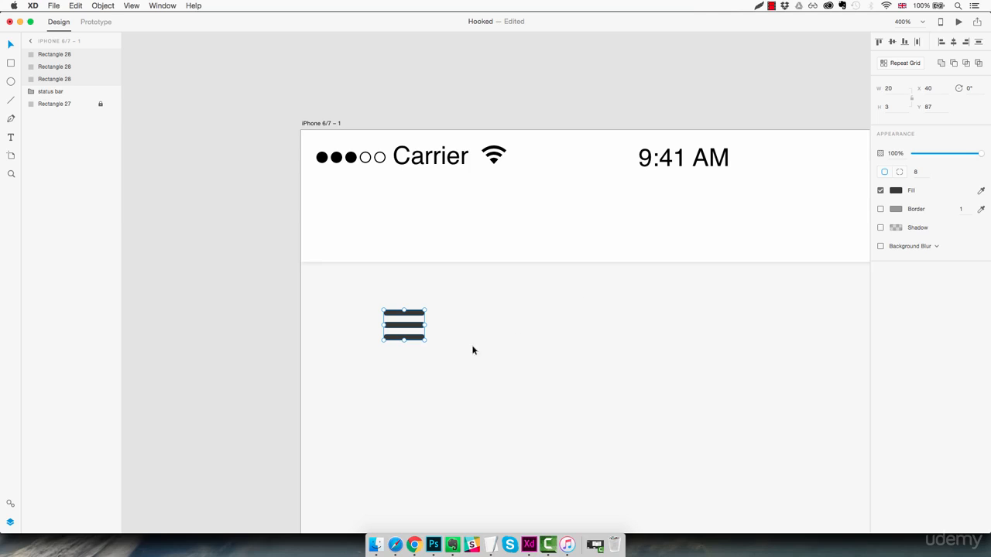
# Step: Shorten the middle bar from its right end to a width of 14
pyautogui.click(445, 333)
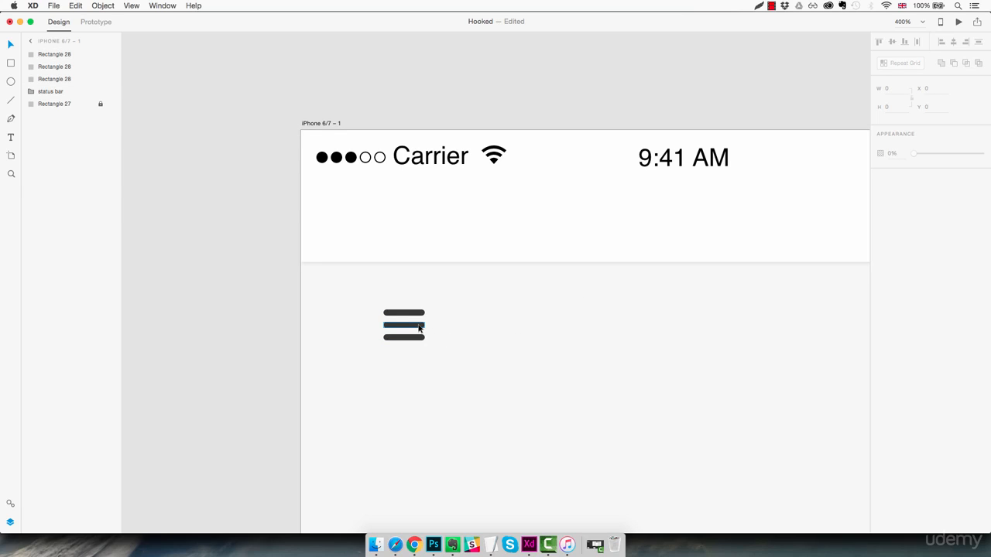
pyautogui.click(418, 328)
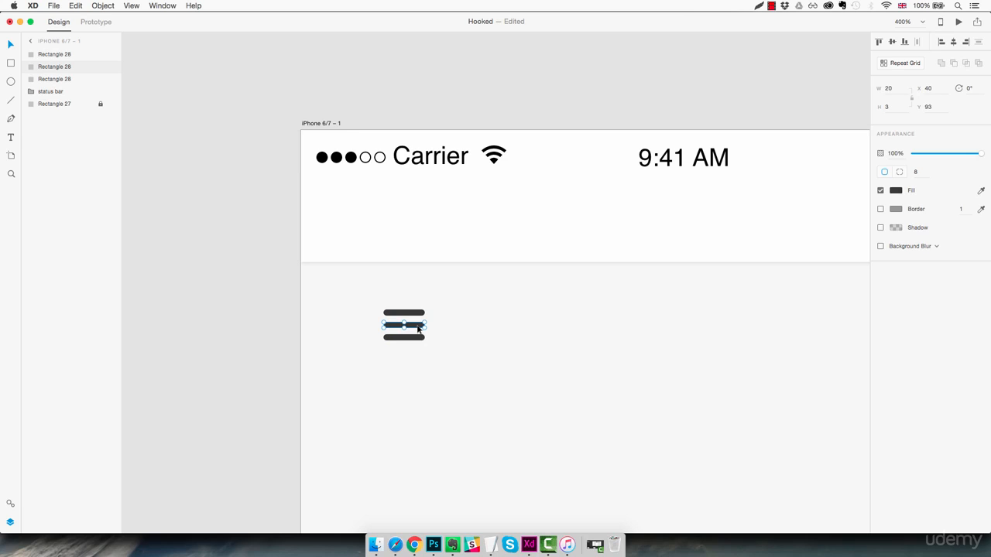
pyautogui.press('z')
pyautogui.click(418, 328)
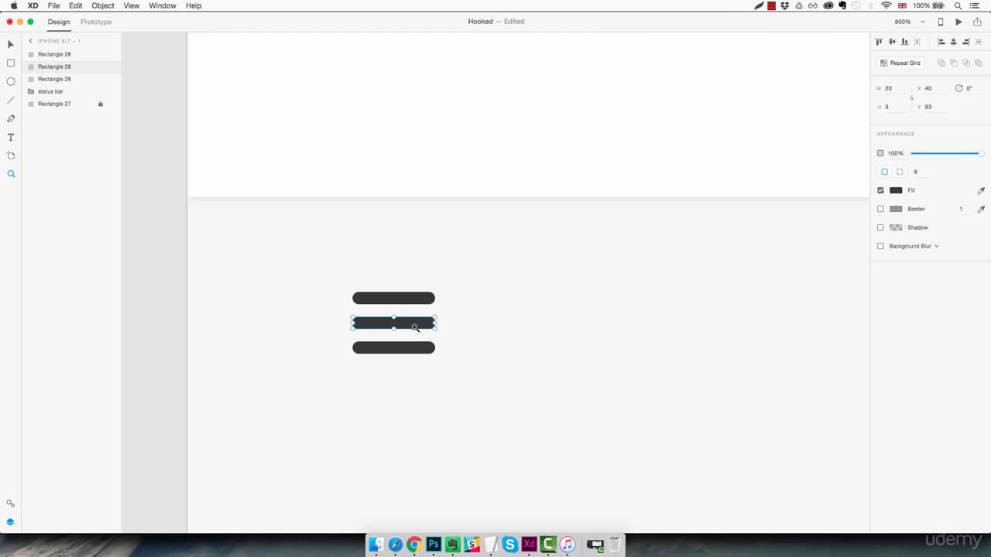
pyautogui.click(415, 328)
pyautogui.press('v')
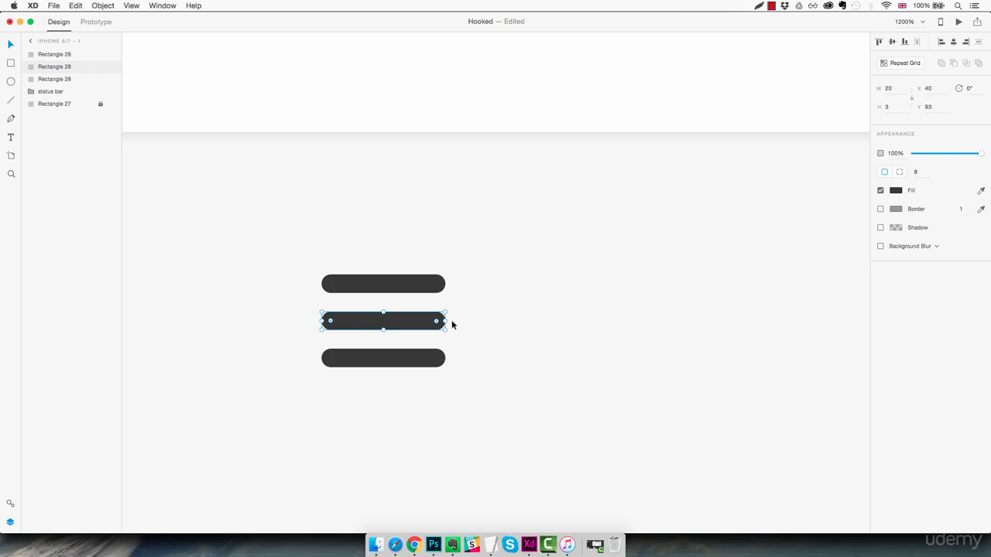
pyautogui.moveTo(447, 321); pyautogui.dragTo(413, 319)
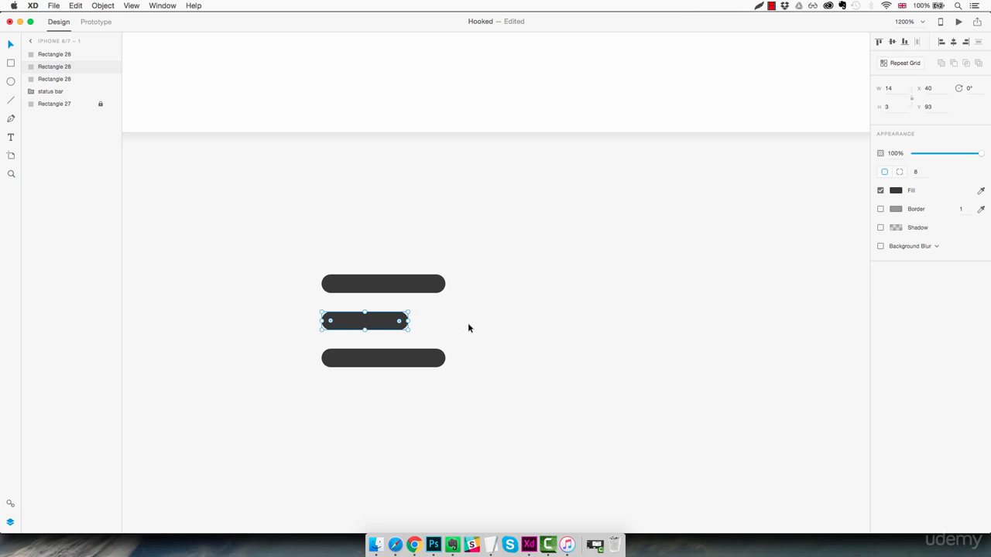
# Step: Merge the three menu bars into one shape with the Add (union) operation
pyautogui.press('super+1')
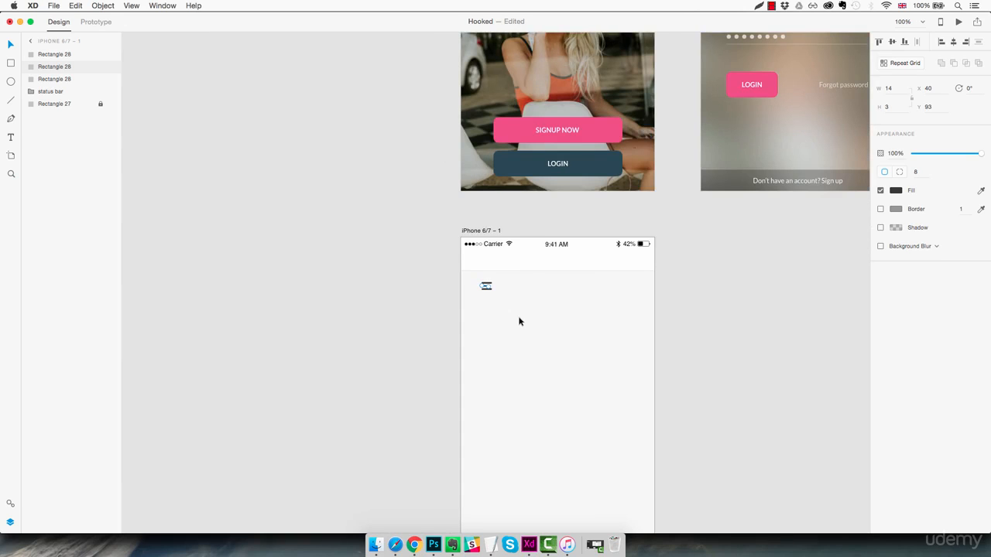
pyautogui.press('z')
pyautogui.click(515, 300)
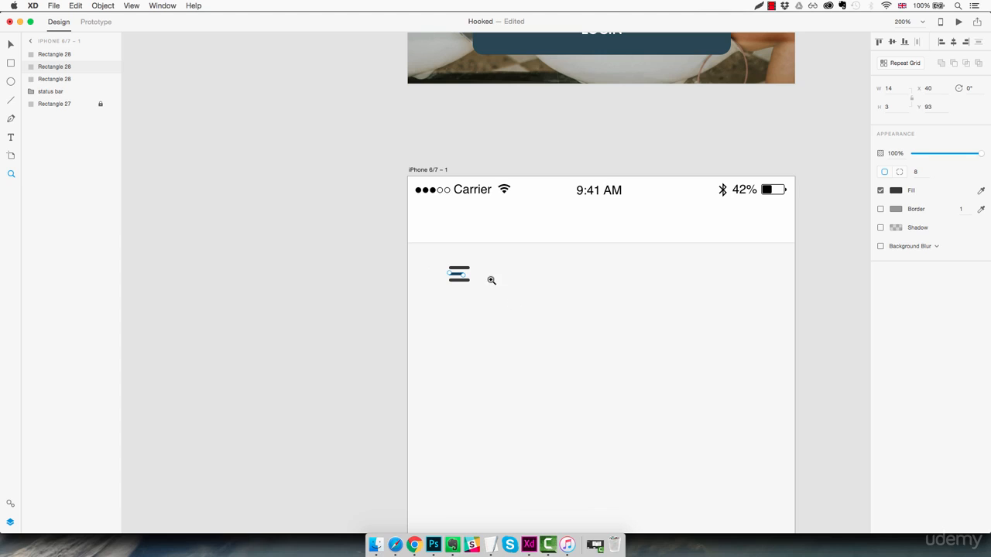
pyautogui.moveTo(483, 260); pyautogui.dragTo(450, 284)
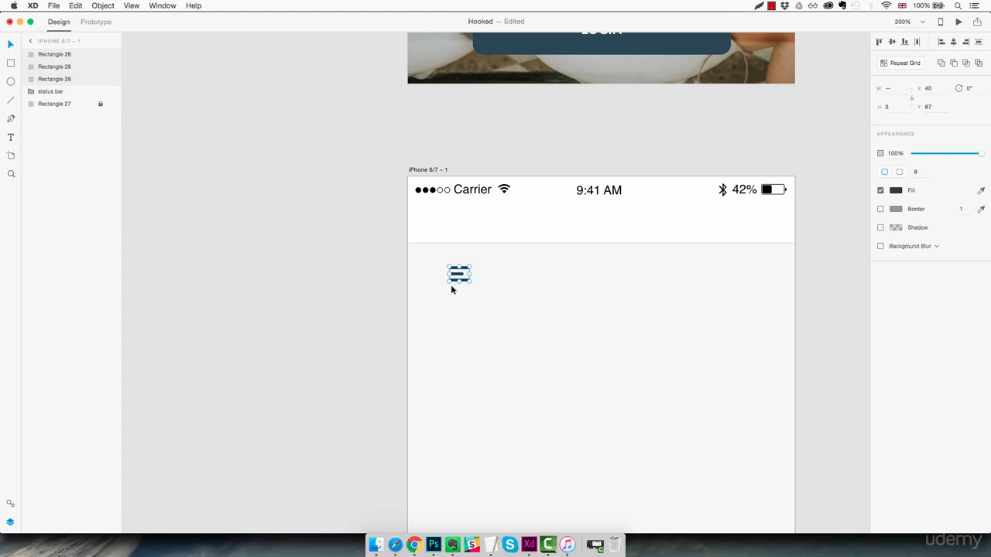
pyautogui.click(942, 67)
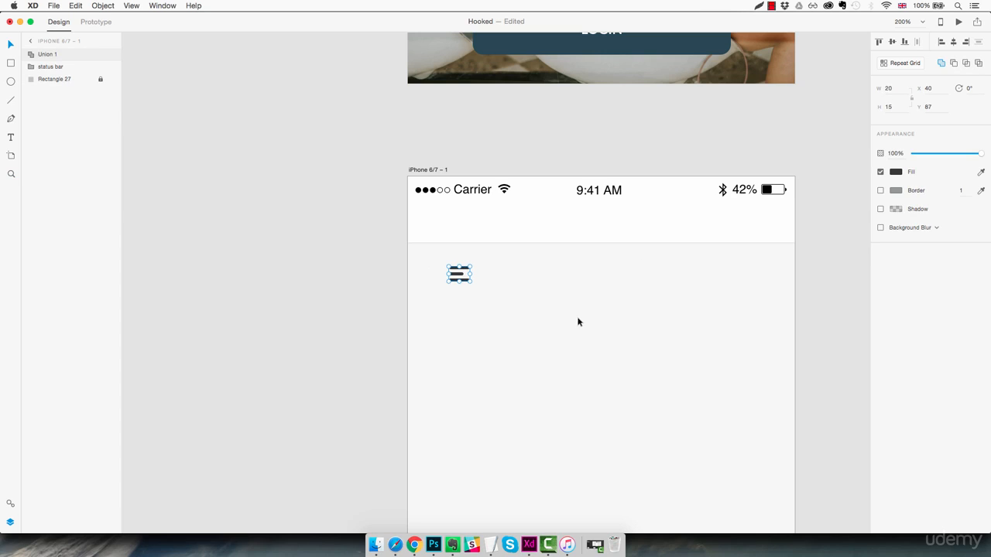
# Step: Move the merged menu icon into the header below the status bar, at X 20 and Y 35
pyautogui.click(540, 323)
pyautogui.moveTo(460, 280); pyautogui.dragTo(425, 230)
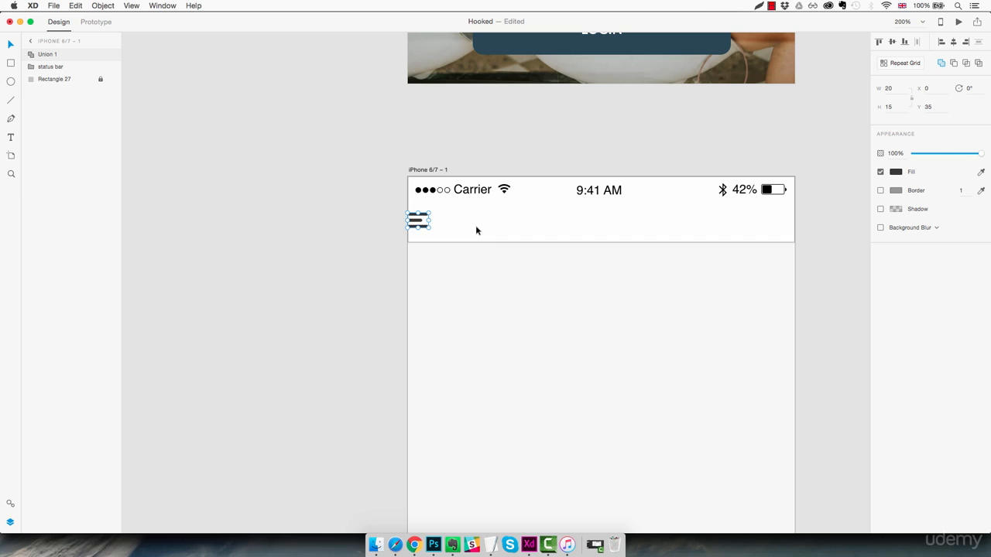
pyautogui.hotkey('shift', 'Right')
pyautogui.hotkey('shift', 'Right')
# Step: Rename the merged icon's layer as "Hamburger icon" and place the status bar layer above it
pyautogui.doubleClick(51, 55)
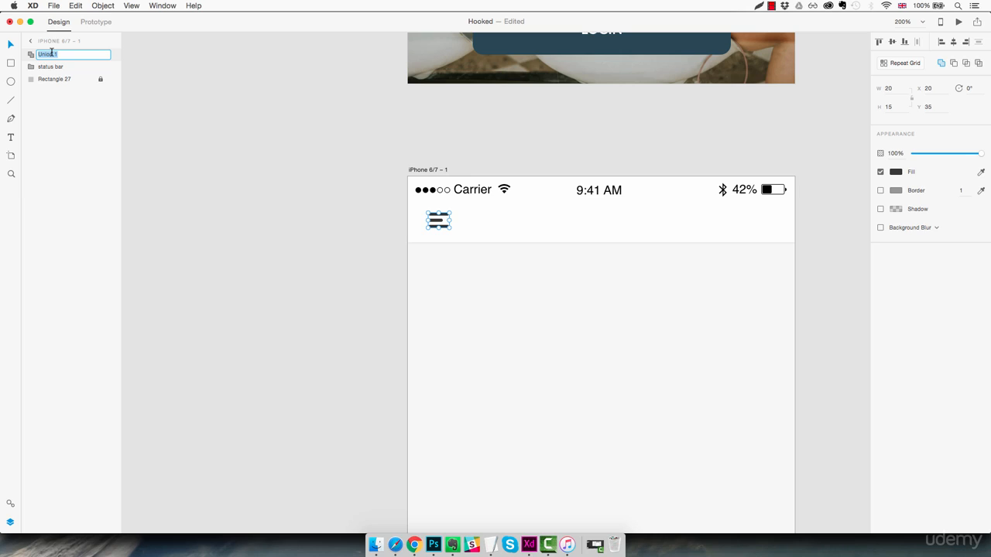
pyautogui.write('Hamburger icon')
pyautogui.press('Return')
pyautogui.moveTo(52, 68); pyautogui.dragTo(55, 51)
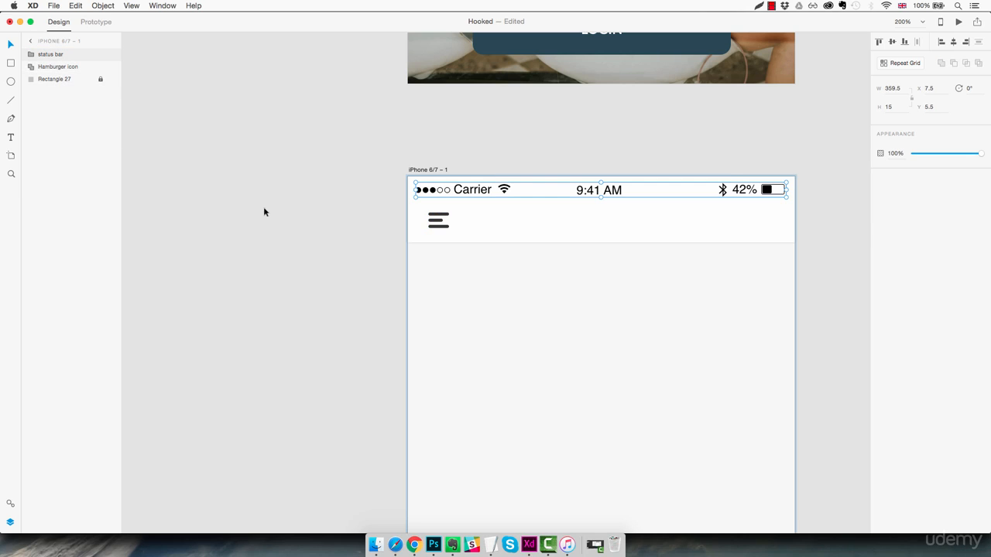
# Step: Add the text "Browse" near the middle of the header, below the clock
pyautogui.click(562, 226)
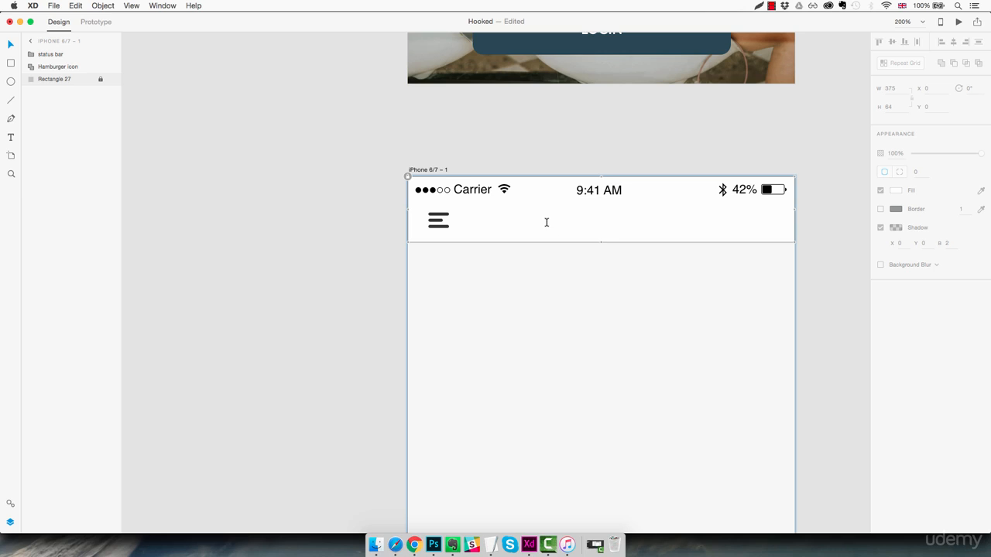
pyautogui.press('t')
pyautogui.click(569, 221)
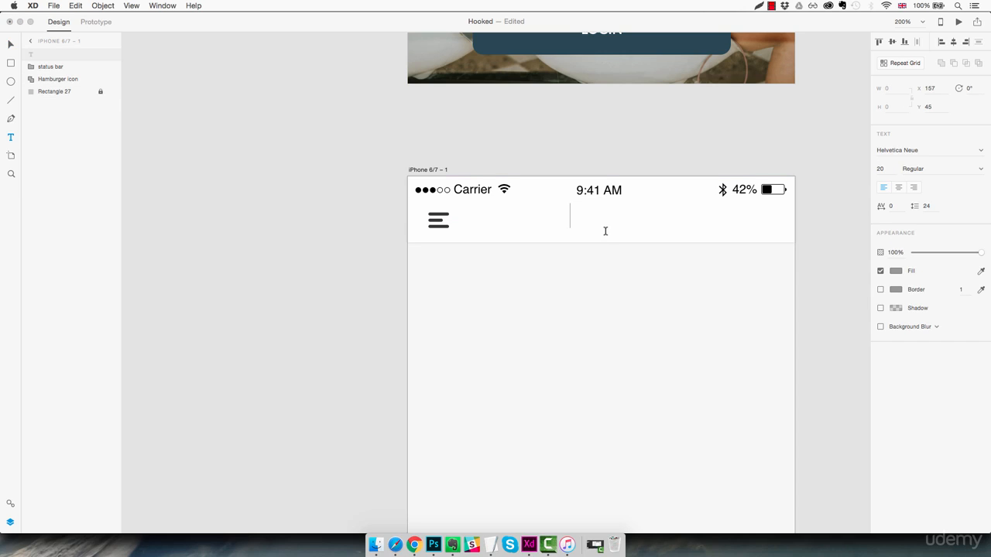
pyautogui.write('Browse')
pyautogui.press('Escape')
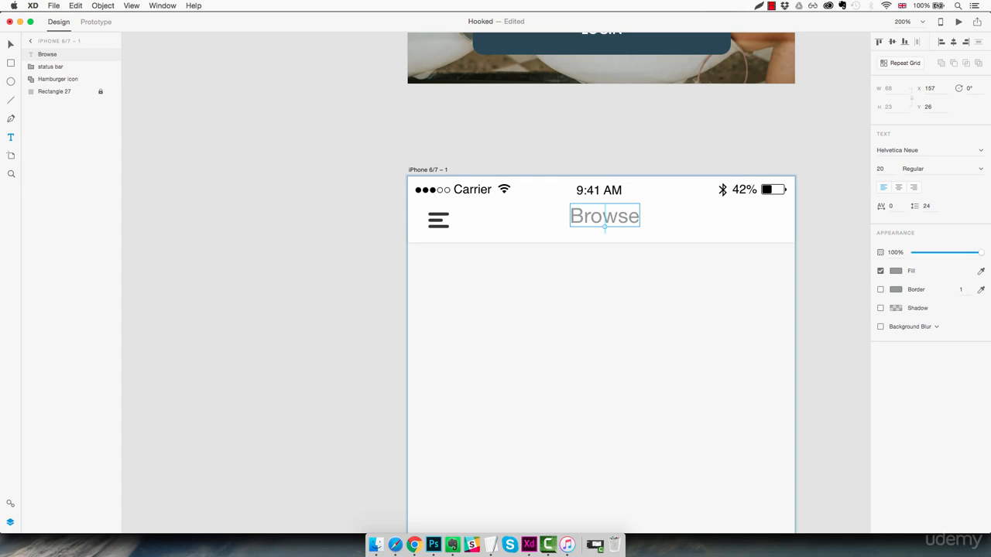
# Step: Style the Browse title in Lato Bold at size 16 with the saved #383838 fill
pyautogui.click(940, 150)
pyautogui.write('Lato')
pyautogui.press('Return')
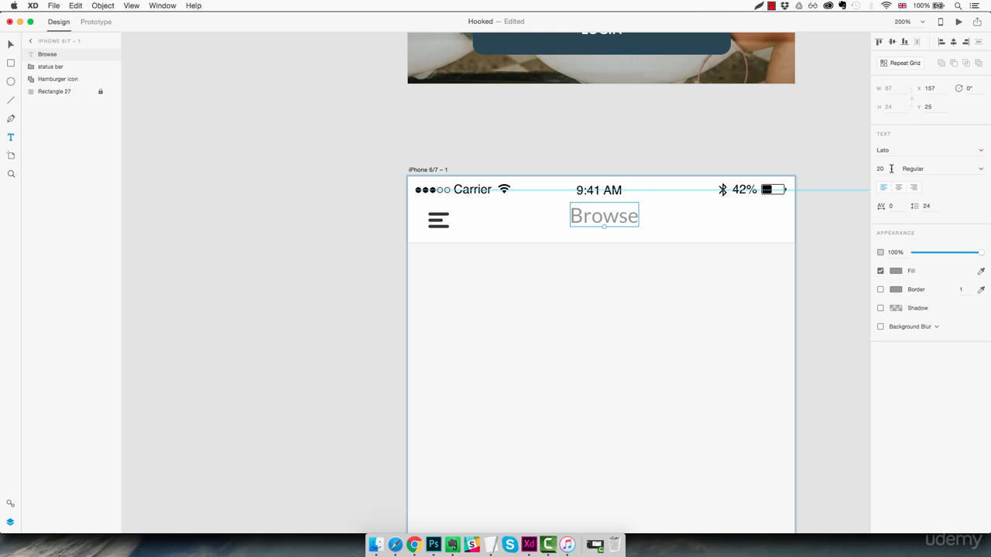
pyautogui.click(895, 271)
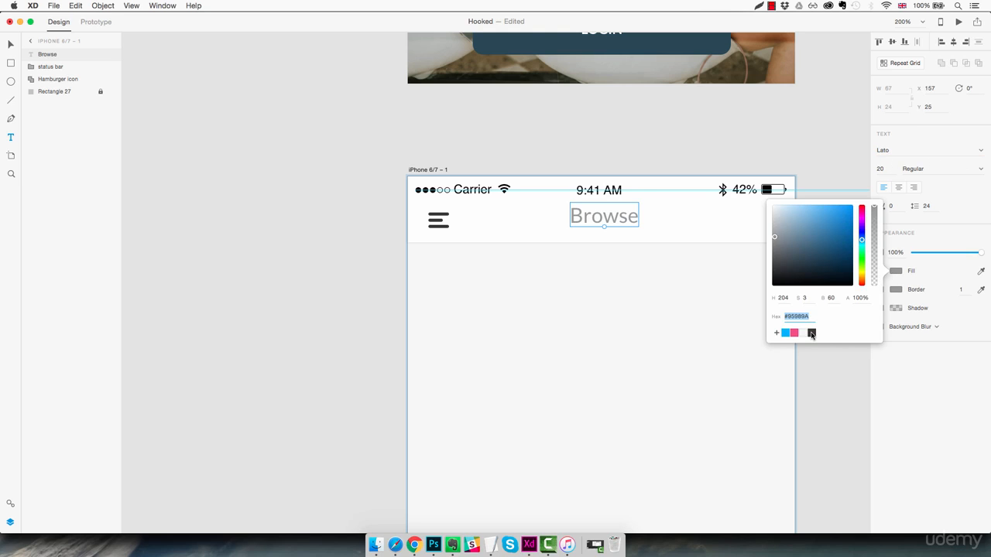
pyautogui.click(812, 333)
pyautogui.click(880, 169)
pyautogui.write('16')
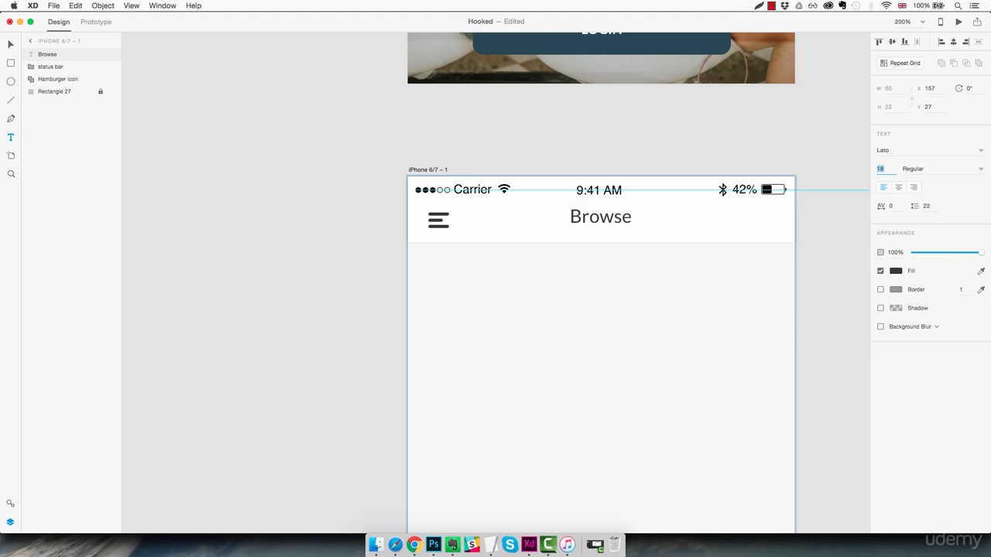
pyautogui.press('Return')
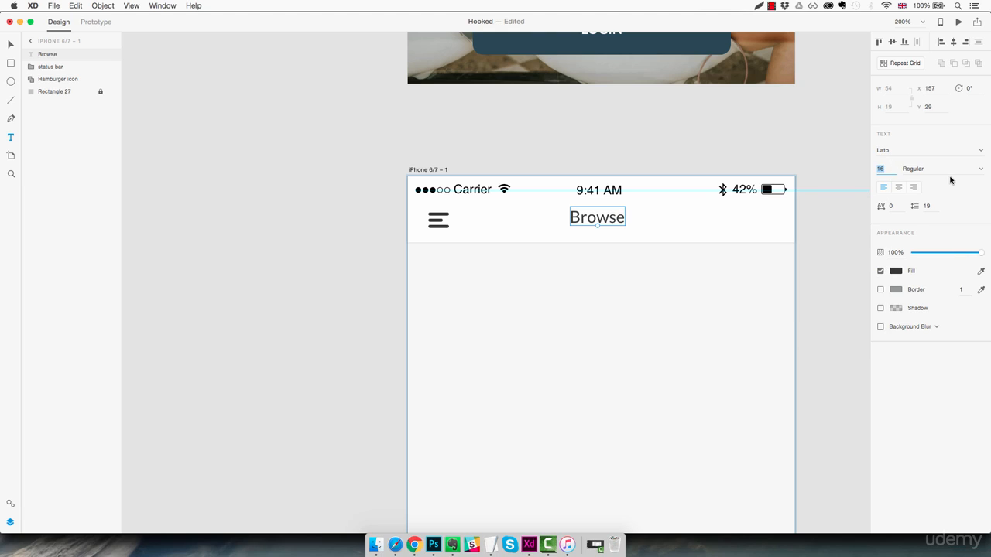
pyautogui.click(981, 170)
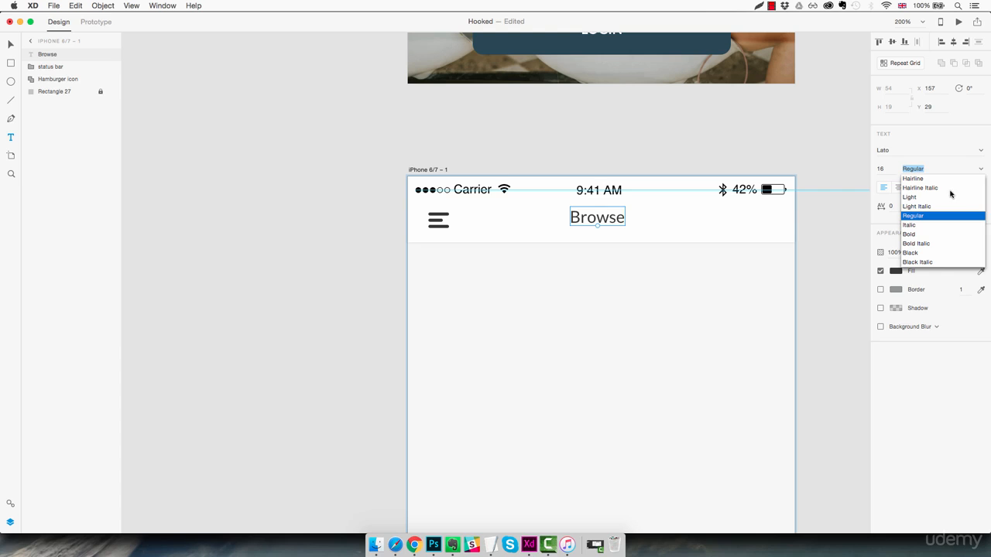
pyautogui.click(929, 236)
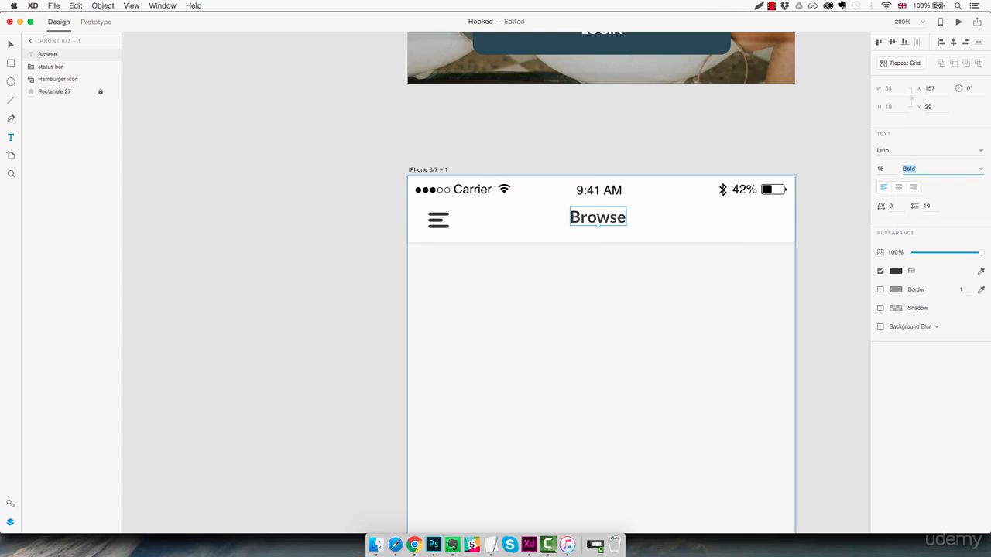
# Step: Center the Browse title horizontally on the artboard and nudge it down to Y 33
pyautogui.click(621, 220)
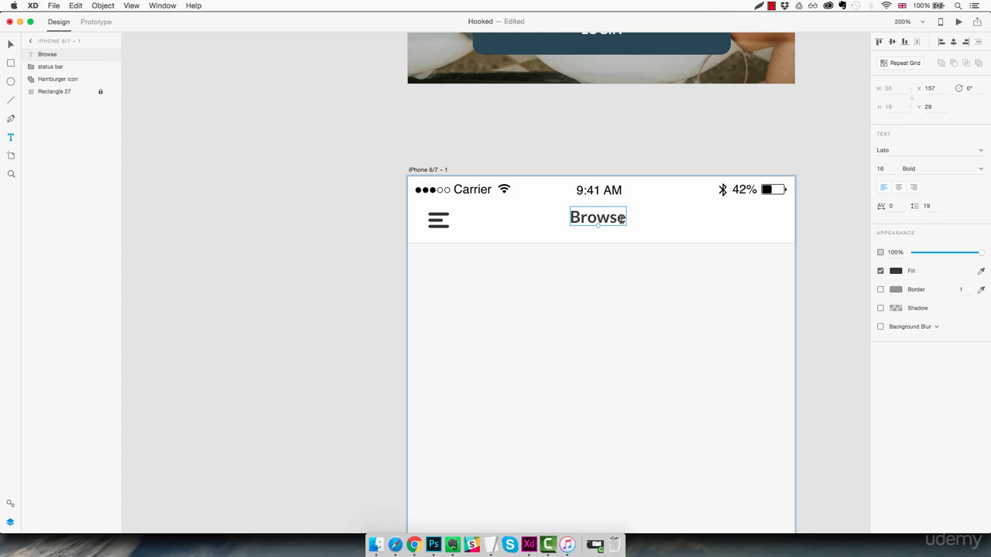
pyautogui.click(954, 41)
pyautogui.press('Down')
pyautogui.press('Down')
pyautogui.press('Down')
pyautogui.press('Down')
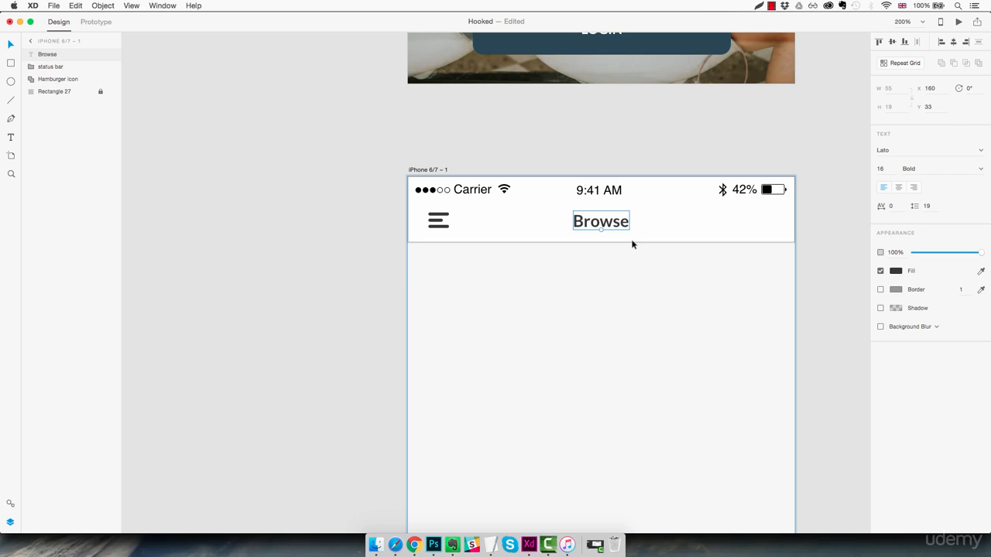
pyautogui.click(631, 273)
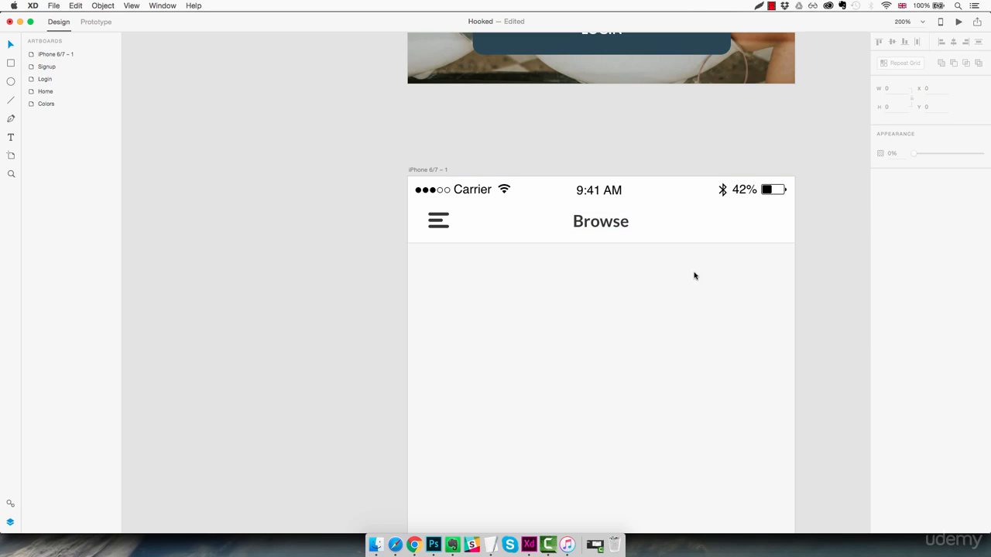
# Step: Draw an ellipse about 22 by 19 at the header's right end, below the battery icon
pyautogui.press('z')
pyautogui.click(765, 216)
pyautogui.click(768, 217)
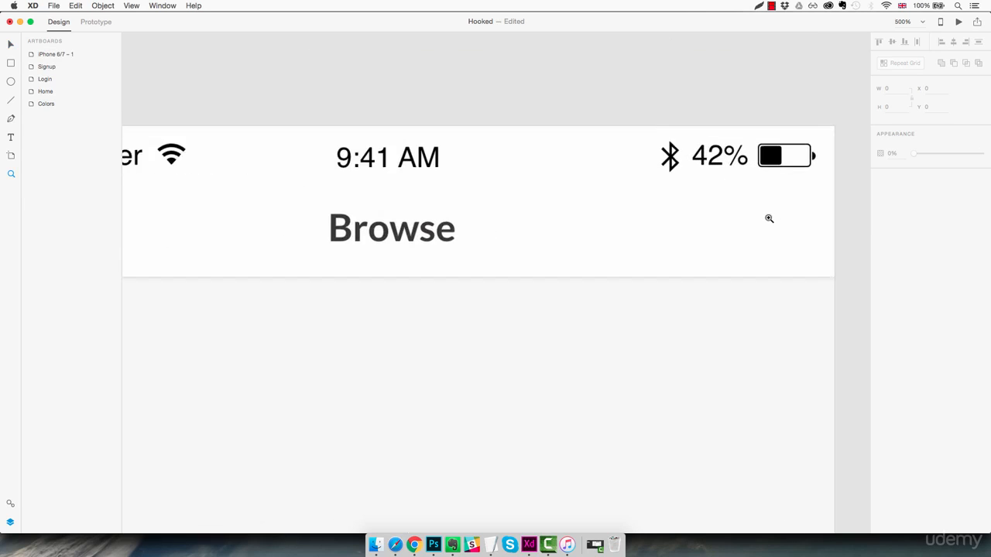
pyautogui.moveTo(769, 217); pyautogui.dragTo(713, 229)
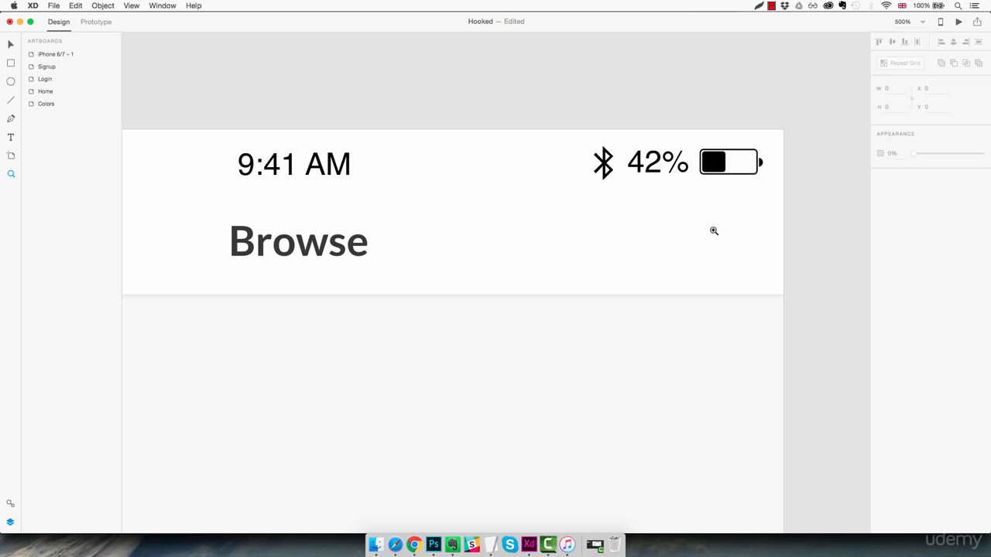
pyautogui.press('e')
pyautogui.moveTo(696, 217); pyautogui.dragTo(746, 265)
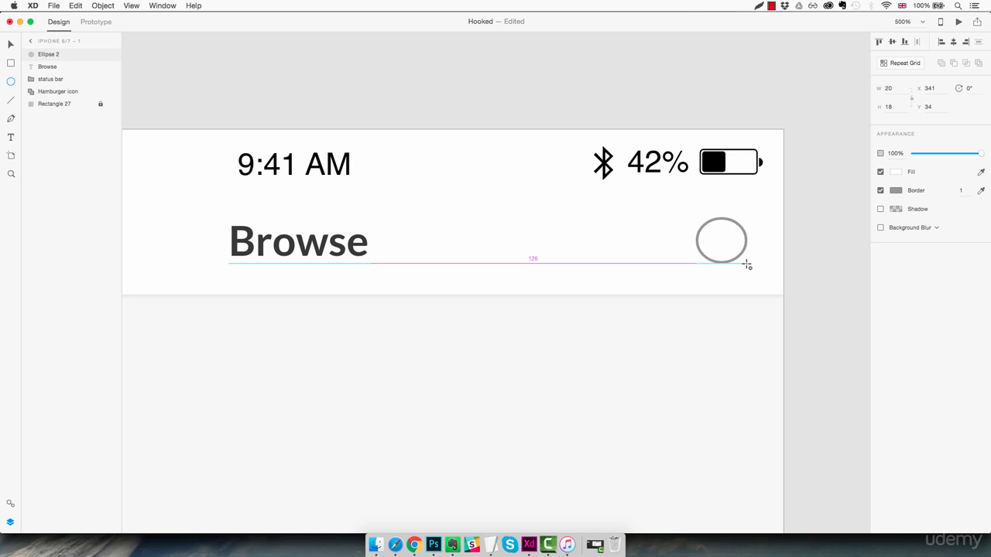
pyautogui.moveTo(746, 265); pyautogui.dragTo(753, 267)
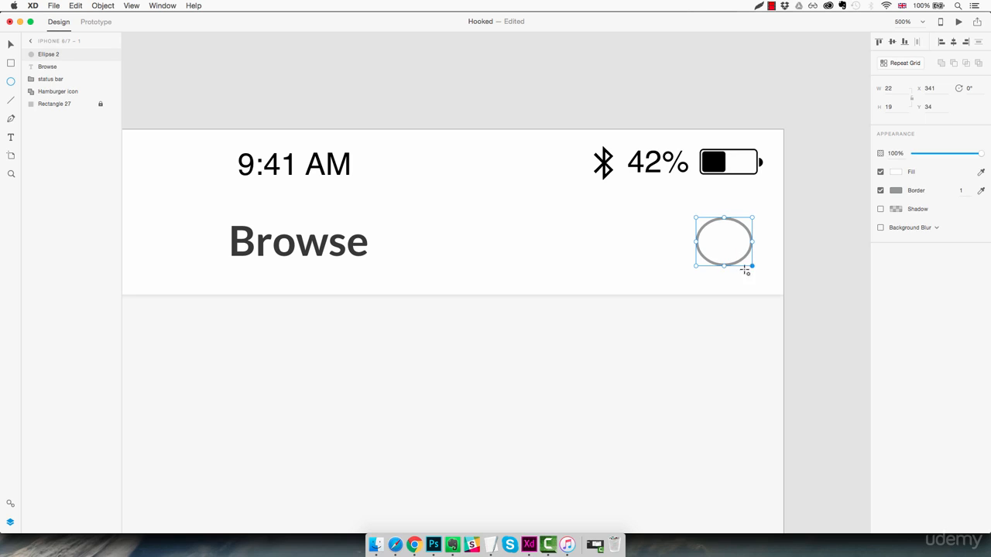
# Step: Give the ellipse no border and the saved #383838 fill, and shift it slightly left to X 338
pyautogui.click(880, 191)
pyautogui.click(894, 173)
pyautogui.click(812, 240)
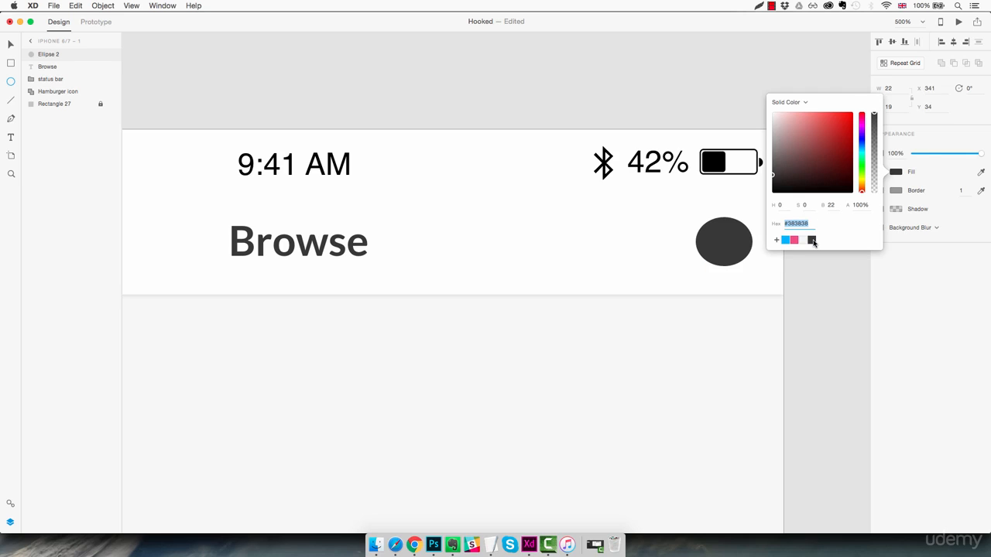
pyautogui.click(736, 246)
pyautogui.moveTo(737, 250); pyautogui.dragTo(728, 248)
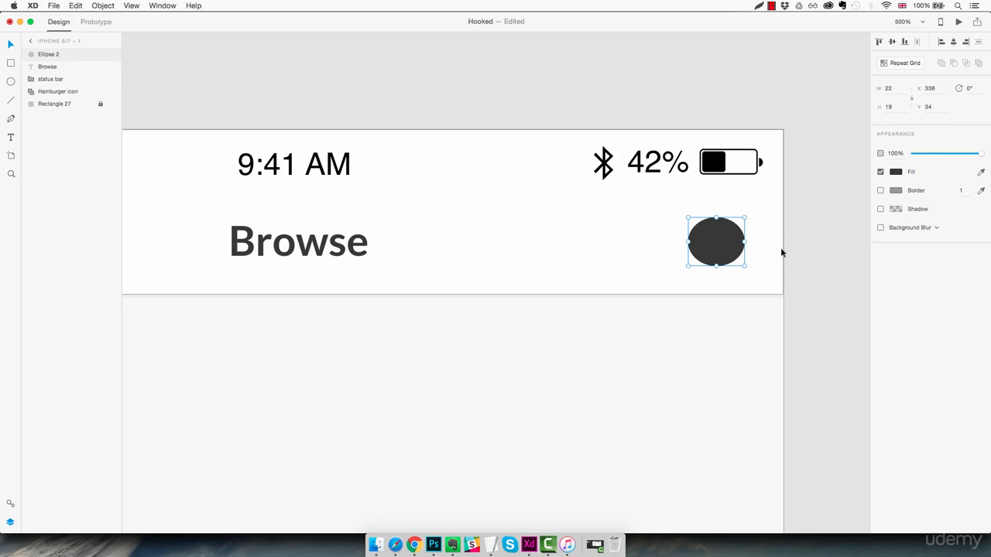
# Step: Draw a small closed triangular tail with the Pen tool at the ellipse's lower-left edge, pointing outward to form a speech bubble
pyautogui.click(11, 120)
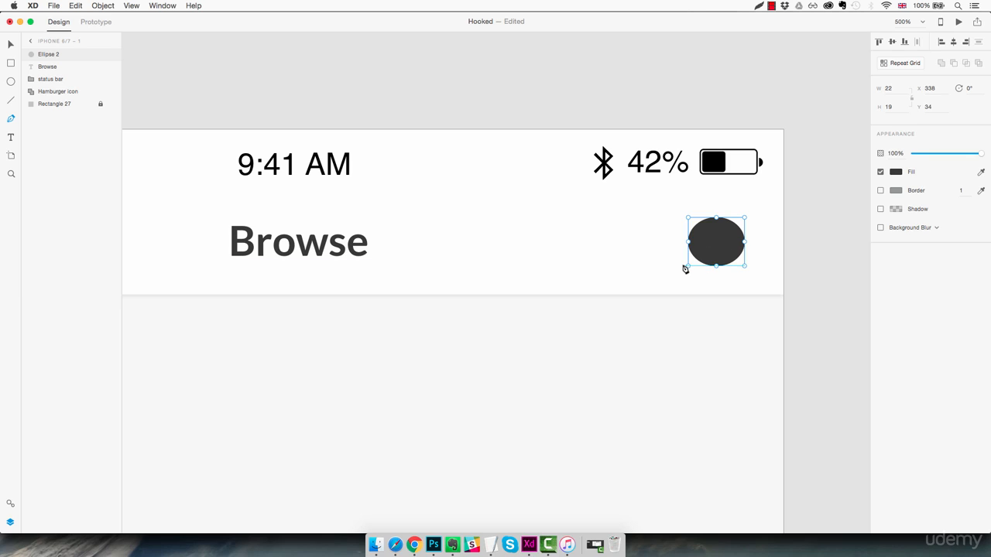
pyautogui.click(701, 250)
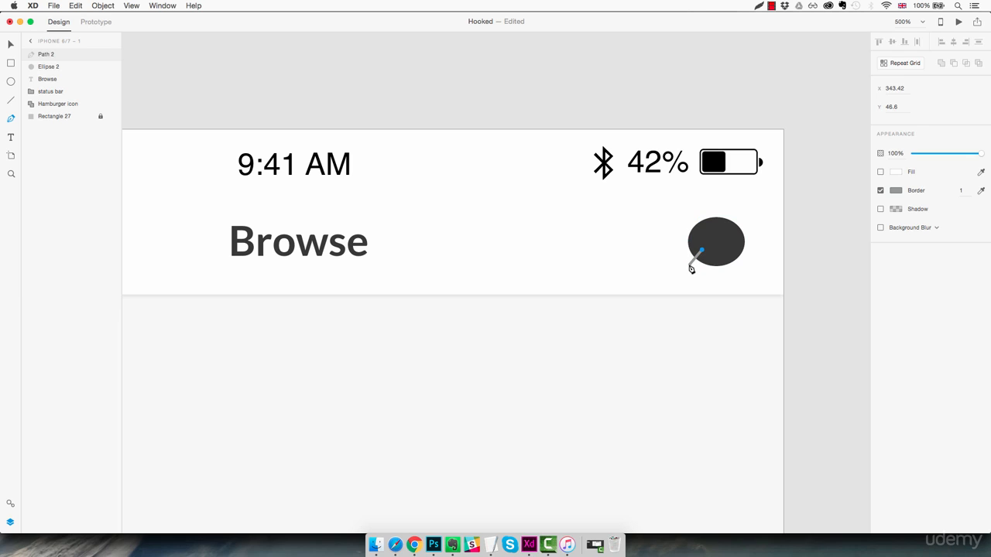
pyautogui.click(691, 269)
pyautogui.click(714, 260)
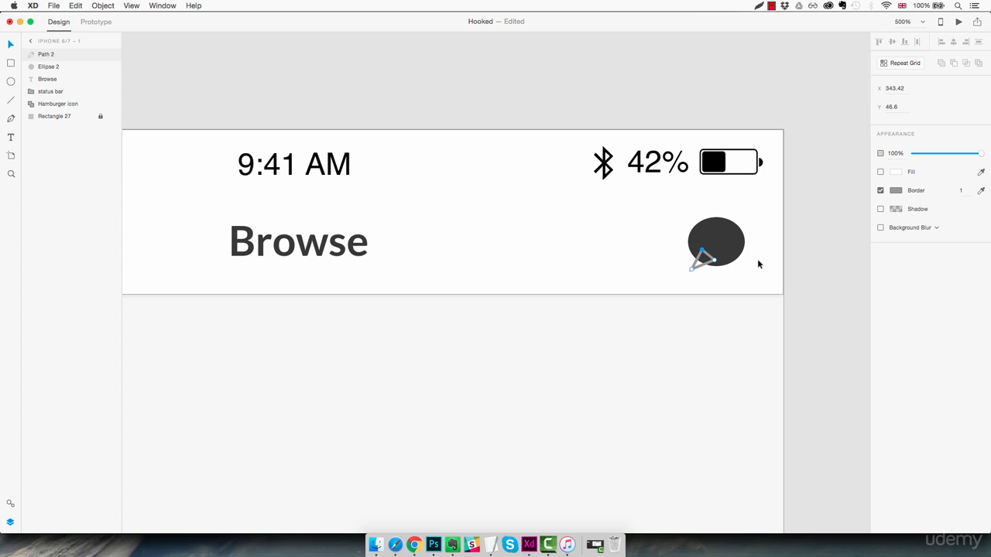
# Step: Remove the triangular tail's border and give it the saved #383838 fill
pyautogui.click(880, 191)
pyautogui.click(880, 172)
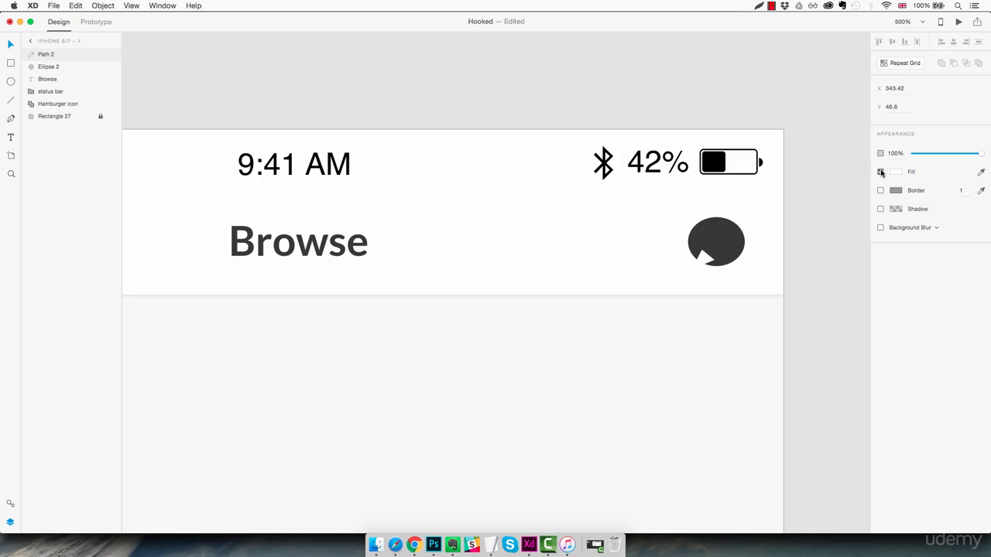
pyautogui.click(896, 171)
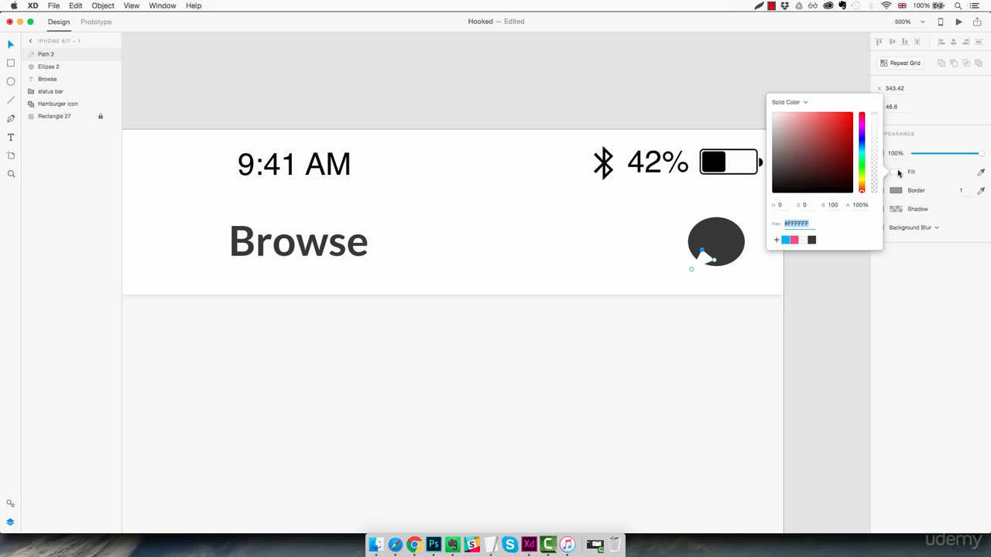
pyautogui.click(812, 240)
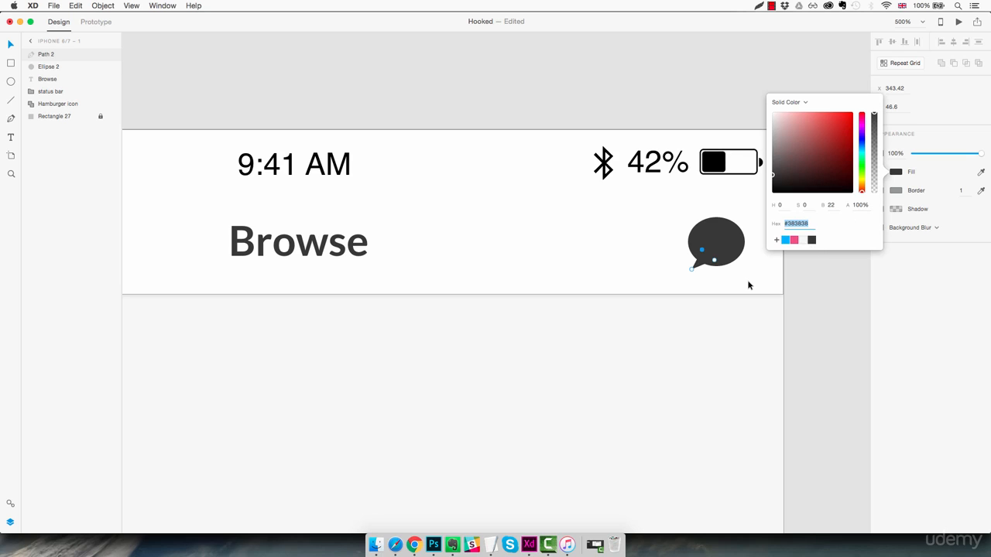
pyautogui.click(753, 238)
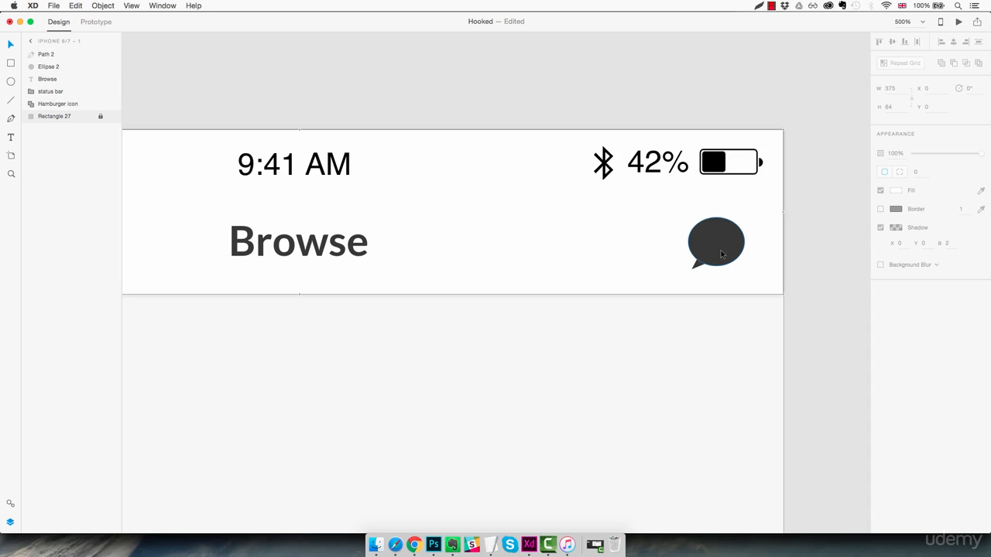
# Step: Unite the ellipse and its tail into a single speech-bubble shape and move it to X 342, Y 33
pyautogui.click(721, 252)
pyautogui.click(759, 252)
pyautogui.moveTo(765, 217); pyautogui.dragTo(687, 270)
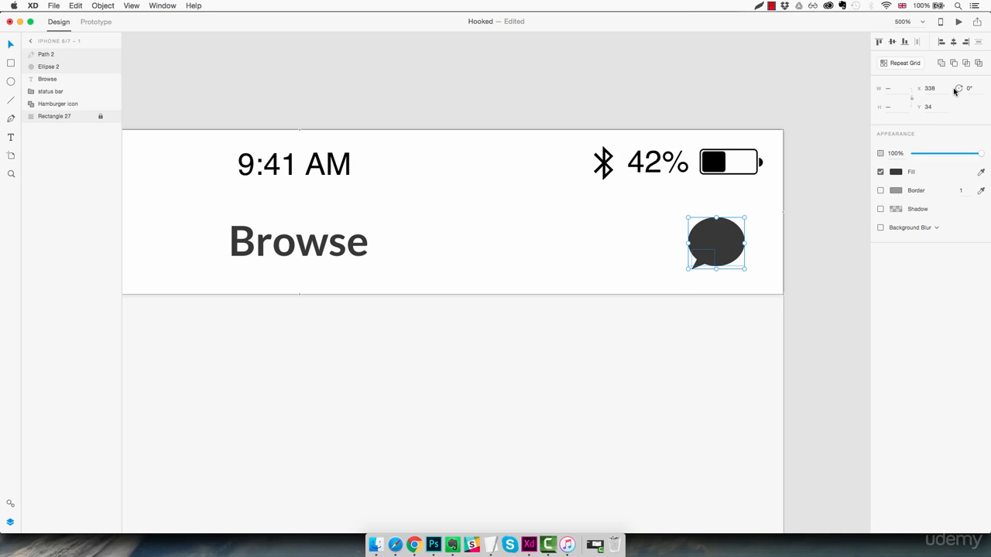
pyautogui.click(942, 64)
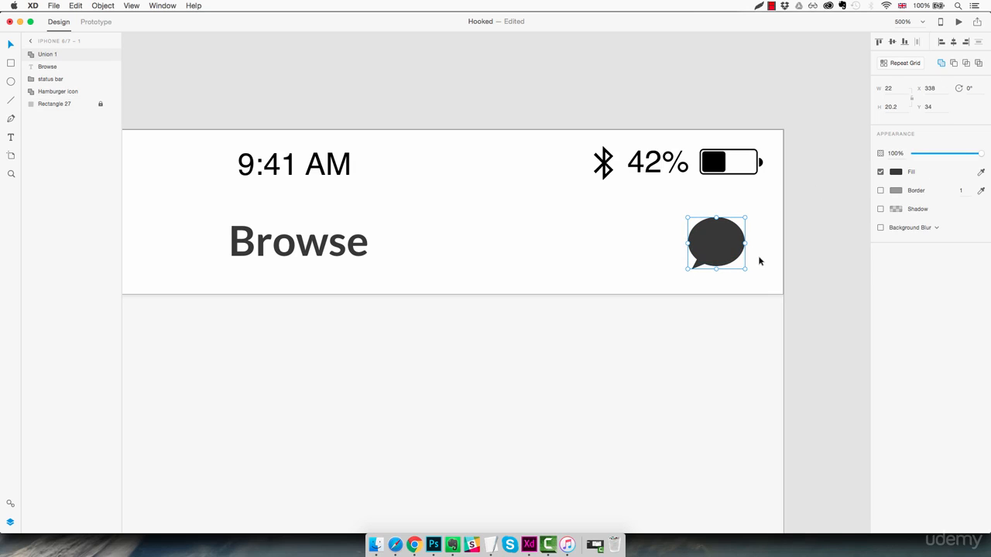
pyautogui.click(758, 255)
pyautogui.moveTo(733, 260); pyautogui.dragTo(733, 245)
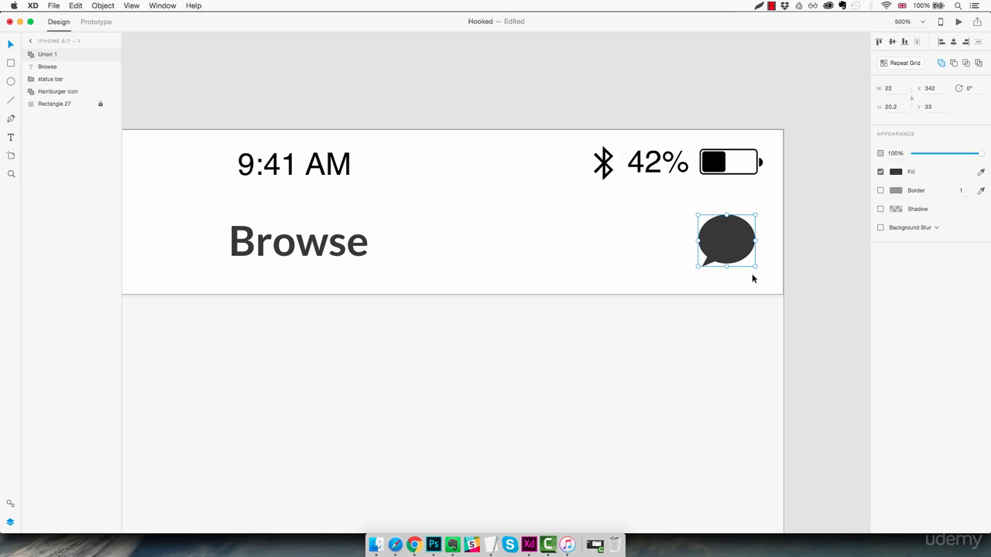
pyautogui.click(752, 278)
# Step: Draw a 16 by 14 rectangle over the speech bubble's upper-right edge, at X 355, Y 30
pyautogui.hscroll(-1, 735, 275)
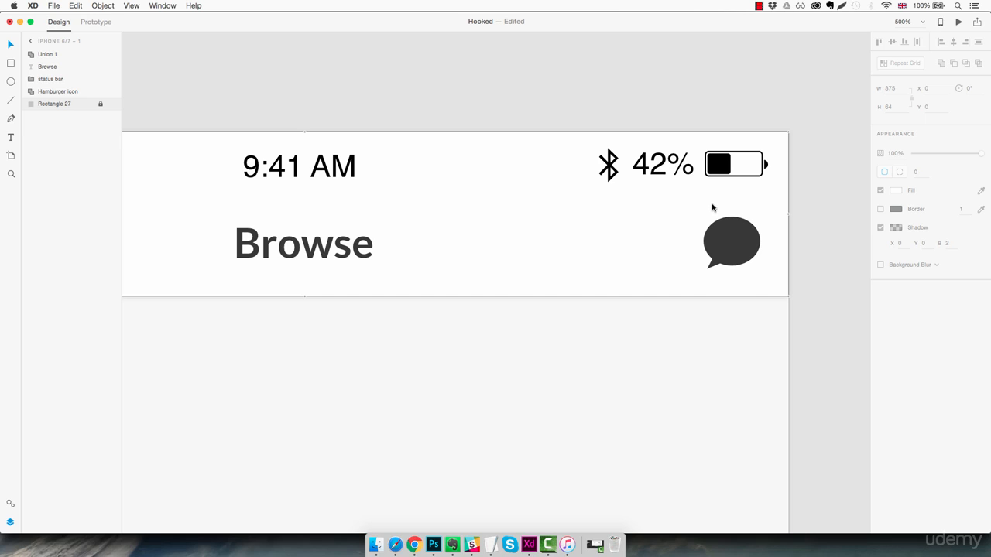
pyautogui.press('r')
pyautogui.moveTo(737, 210); pyautogui.dragTo(779, 244)
pyautogui.click(893, 106)
pyautogui.press('Up')
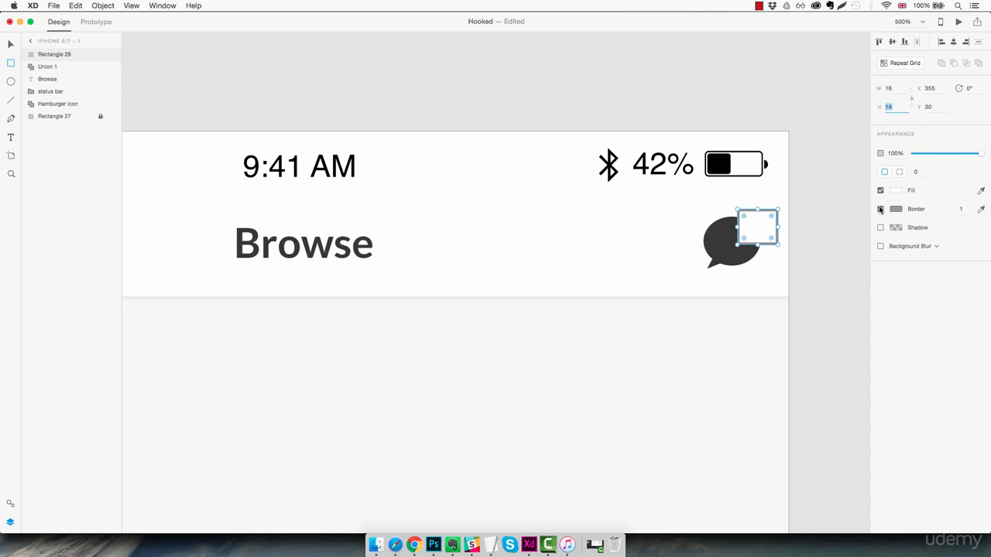
# Step: Style the small rectangle as a badge with no border, the saved pink #F24E86 fill and a corner radius of 12
pyautogui.click(880, 210)
pyautogui.click(895, 190)
pyautogui.click(794, 258)
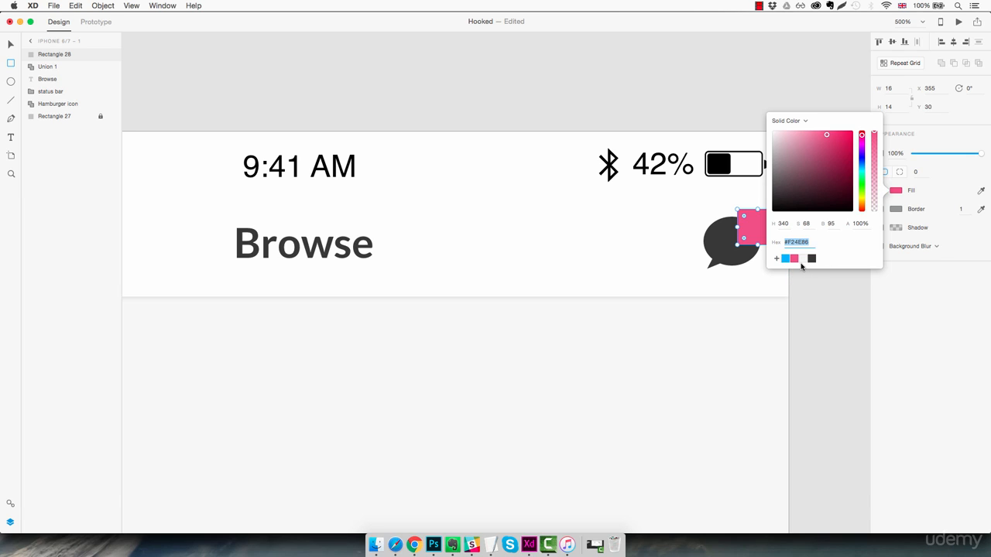
pyautogui.click(922, 171)
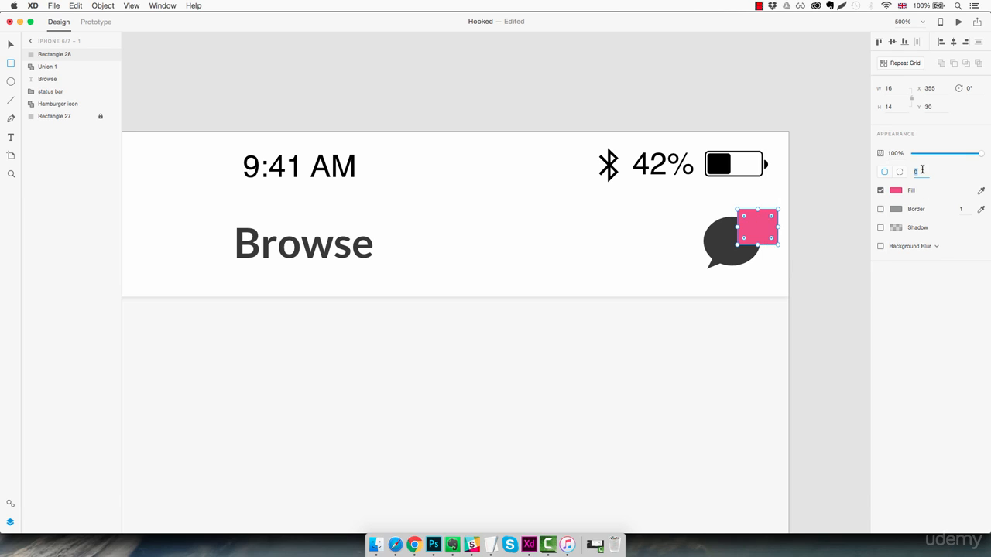
pyautogui.write('10')
pyautogui.press('Return')
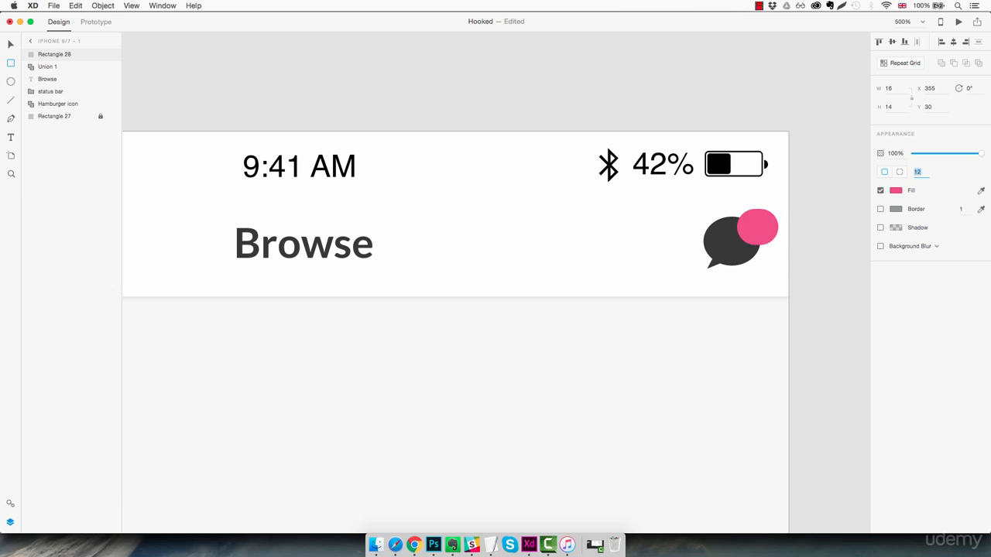
pyautogui.press('Escape')
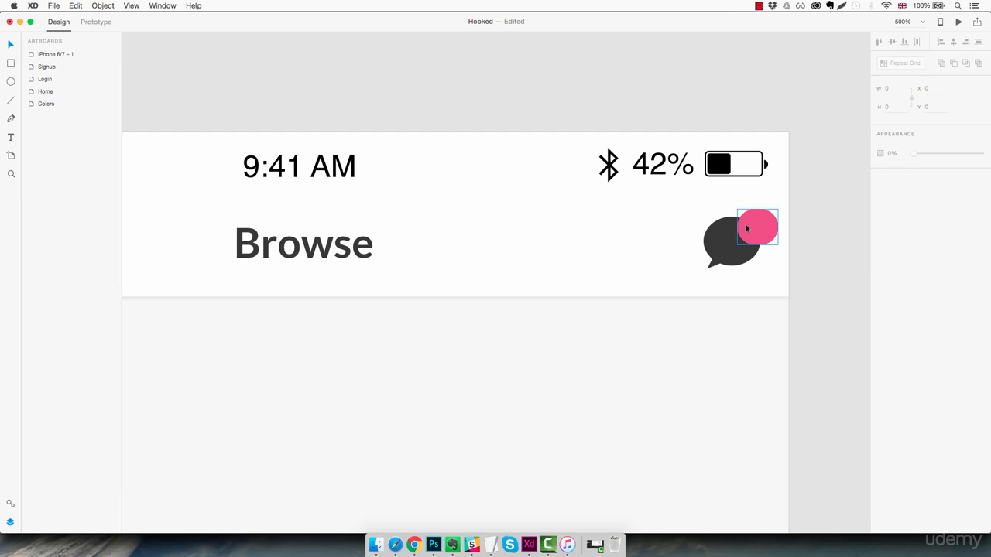
# Step: Add the text 12 on the pink badge
pyautogui.press('t')
pyautogui.click(745, 225)
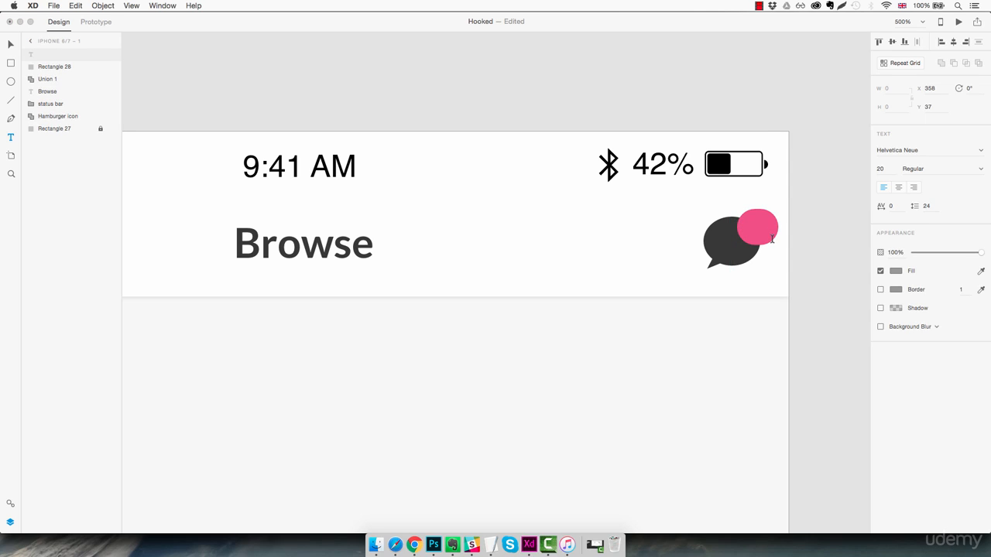
pyautogui.write('12')
pyautogui.press('super+a')
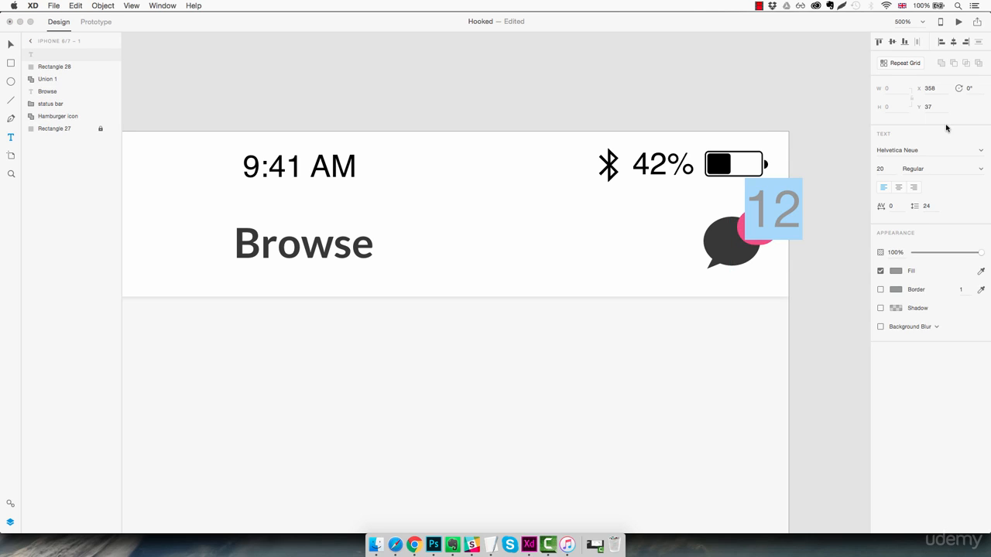
# Step: Set the badge number in Lato Black at size 9
pyautogui.click(926, 151)
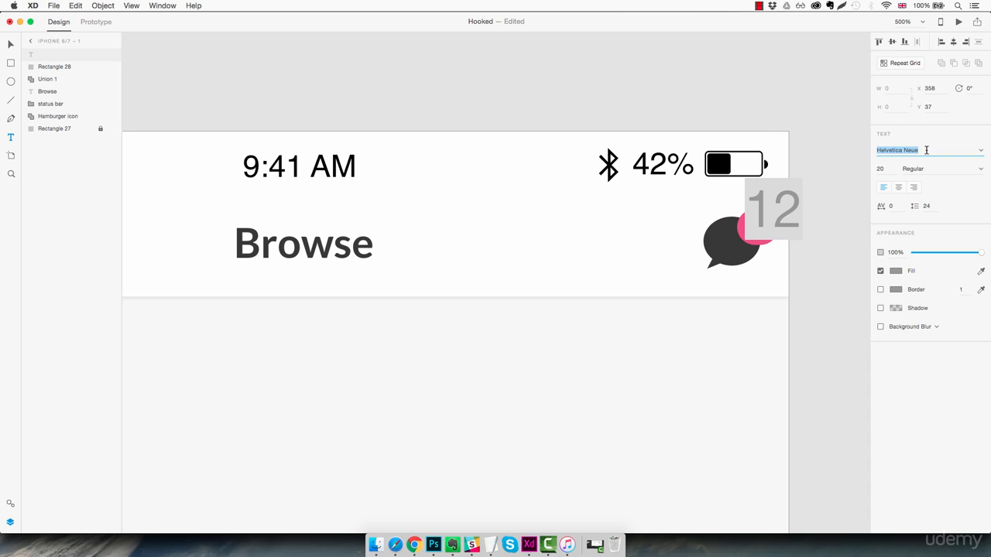
pyautogui.write('Lato')
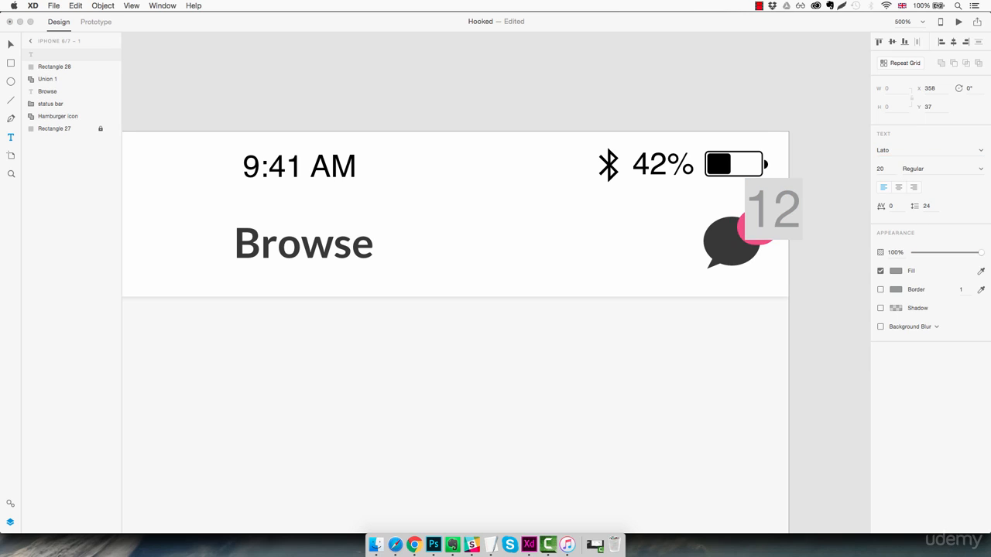
pyautogui.press('Return')
pyautogui.click(890, 172)
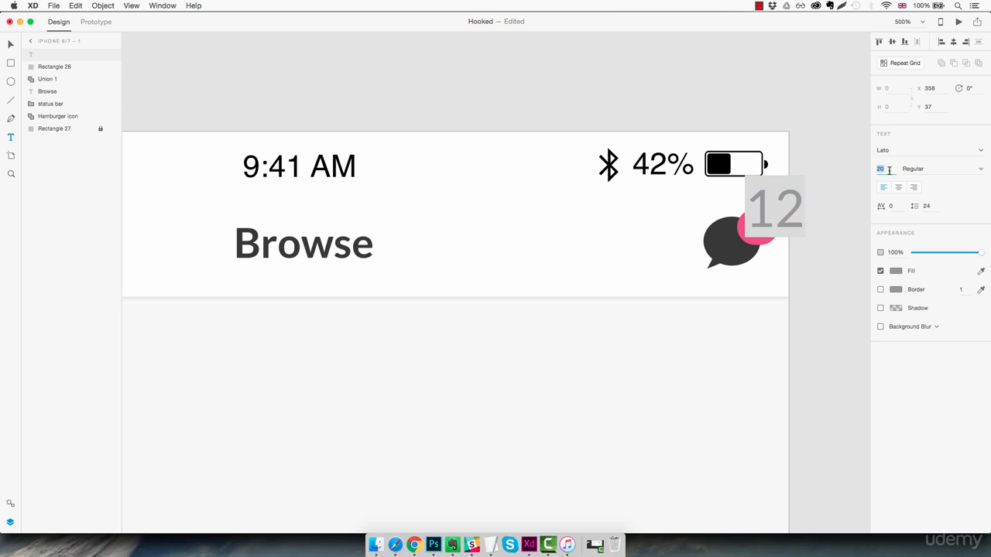
pyautogui.write('12')
pyautogui.press('Return')
pyautogui.write('9')
pyautogui.press('Return')
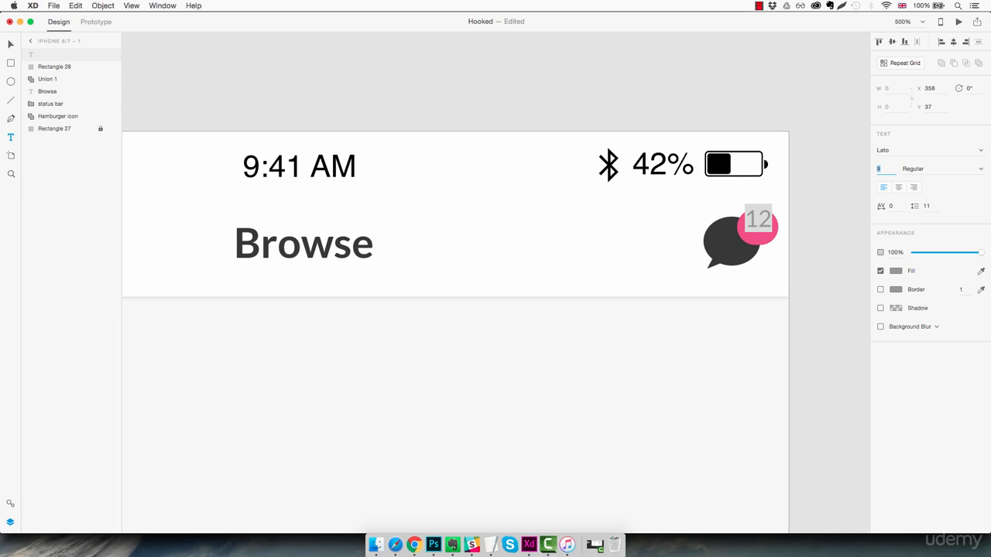
pyautogui.click(982, 170)
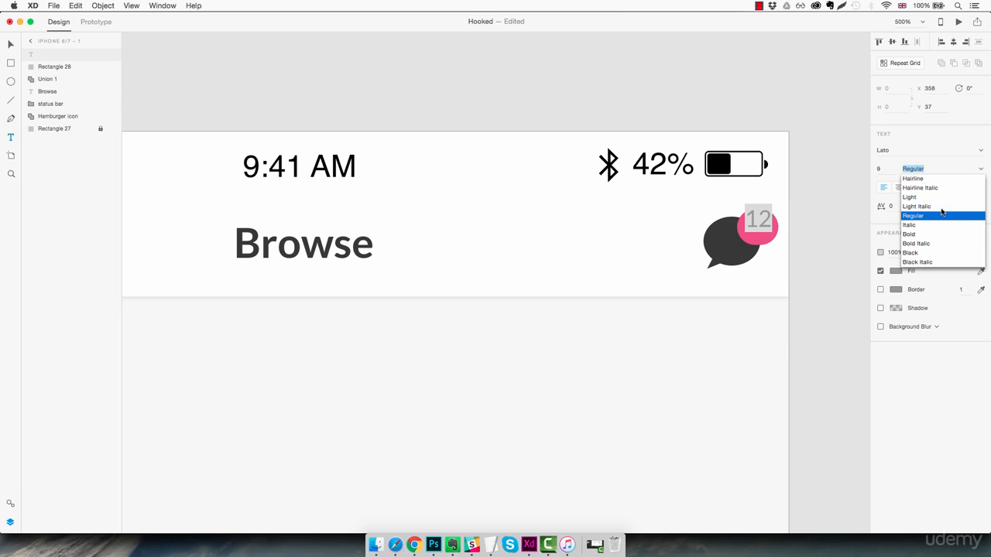
pyautogui.click(923, 253)
# Step: Give the badge number a white #FFFFFF fill and shift it down so it sits centered inside the pink badge
pyautogui.click(897, 273)
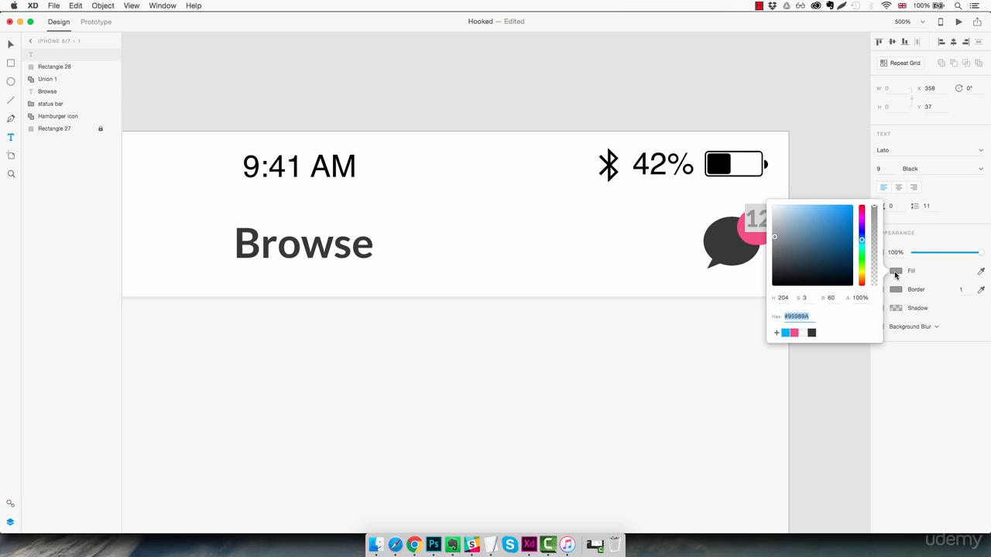
pyautogui.moveTo(783, 220); pyautogui.dragTo(757, 191)
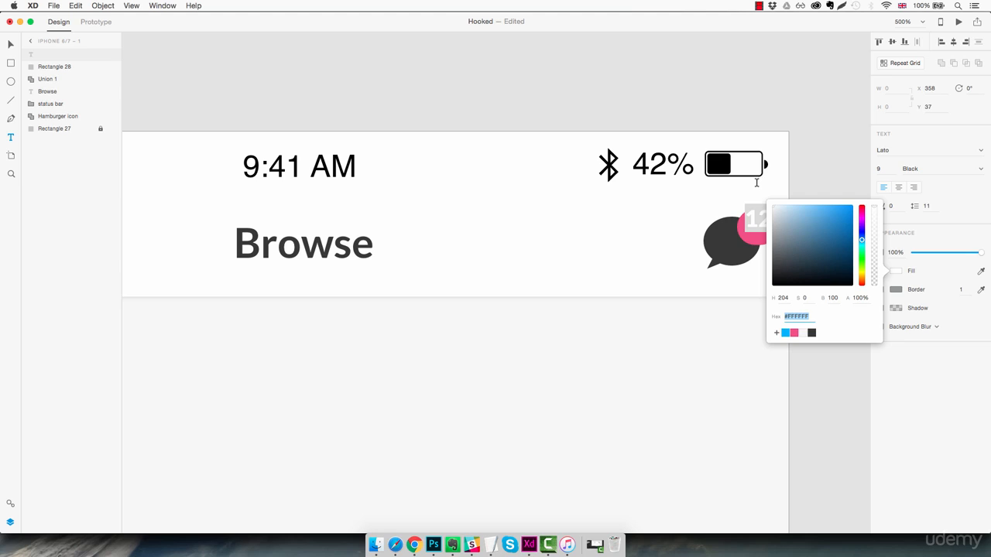
pyautogui.press('Escape')
pyautogui.press('Escape')
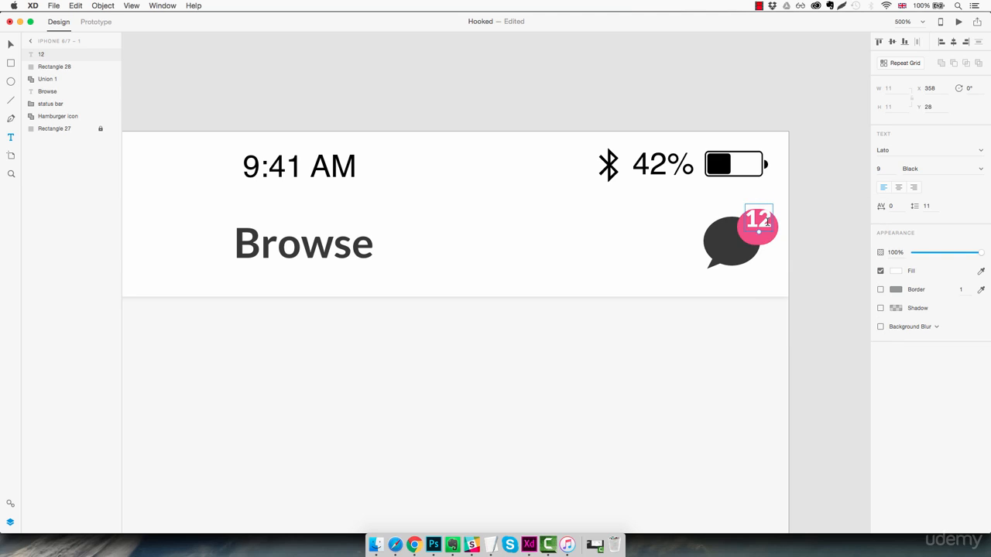
pyautogui.moveTo(766, 224); pyautogui.dragTo(766, 230)
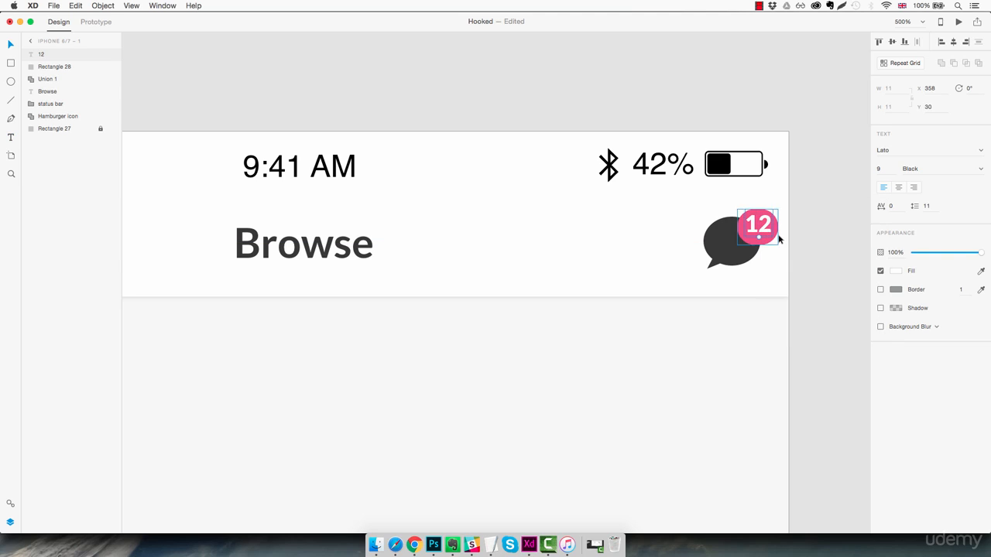
pyautogui.press('Down')
pyautogui.click(716, 213)
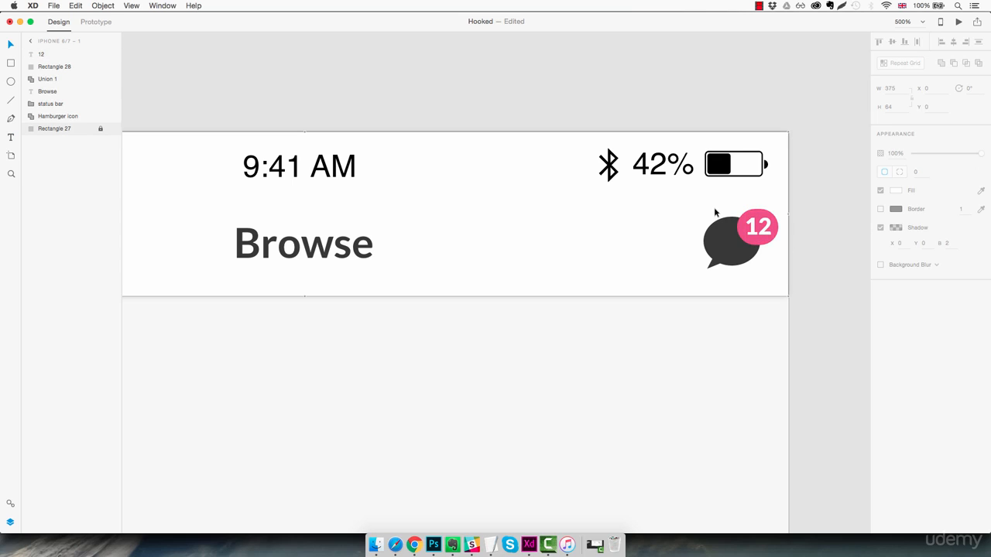
# Step: Select the speech bubble, badge and number together and move them to X 326, Y 31 in the header
pyautogui.moveTo(703, 207); pyautogui.dragTo(763, 250)
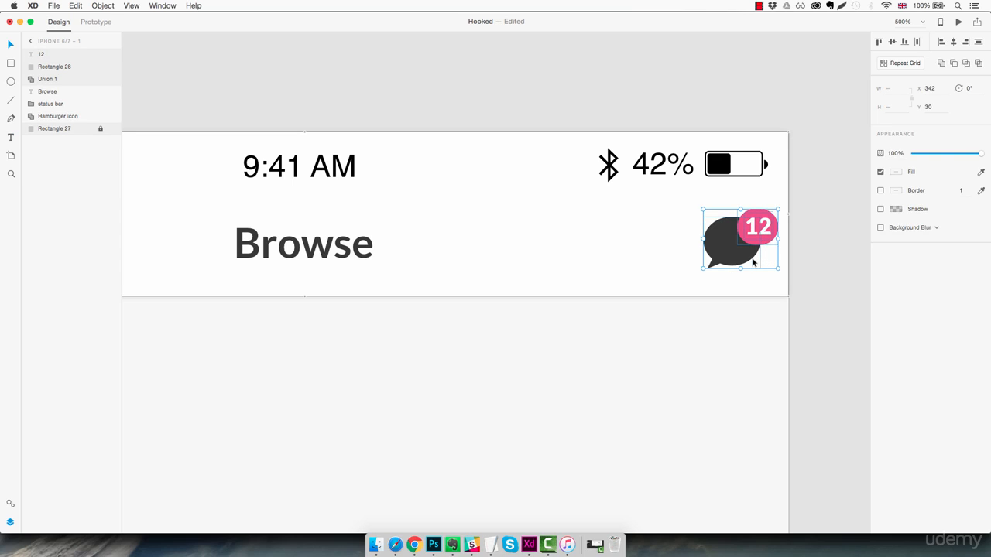
pyautogui.press('Right')
pyautogui.press('Right')
pyautogui.press('Right')
pyautogui.press('Right')
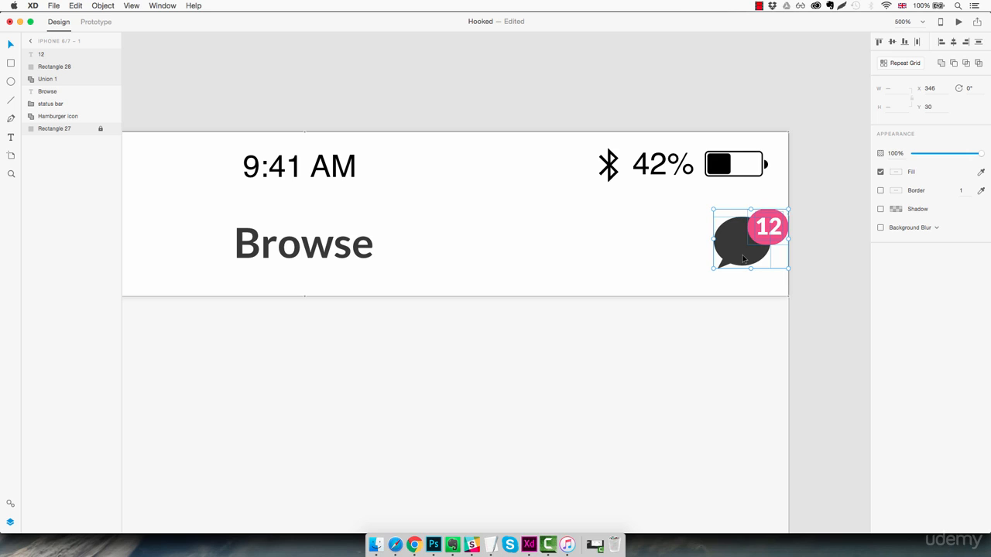
pyautogui.hotkey('shift', 'Left')
pyautogui.hotkey('shift', 'Left')
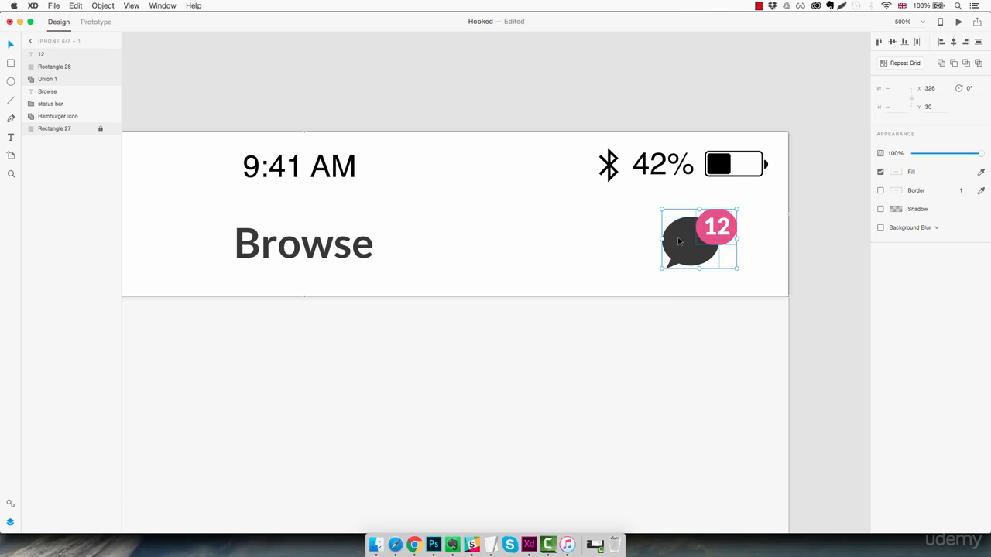
pyautogui.moveTo(678, 241); pyautogui.dragTo(677, 243)
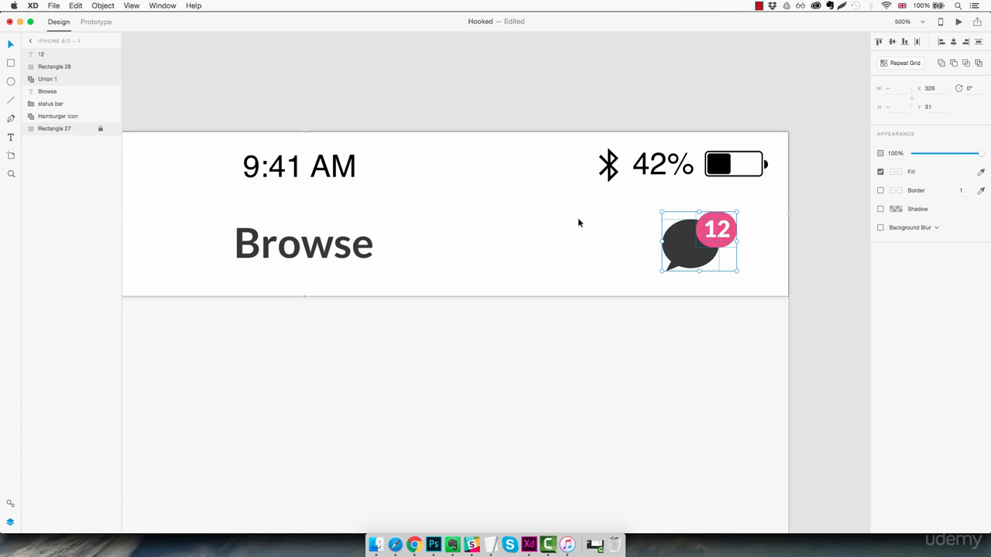
pyautogui.press('Escape')
# Step: Set the view to 100% and review the whole Browse artboard with its finished header
pyautogui.press('super+1')
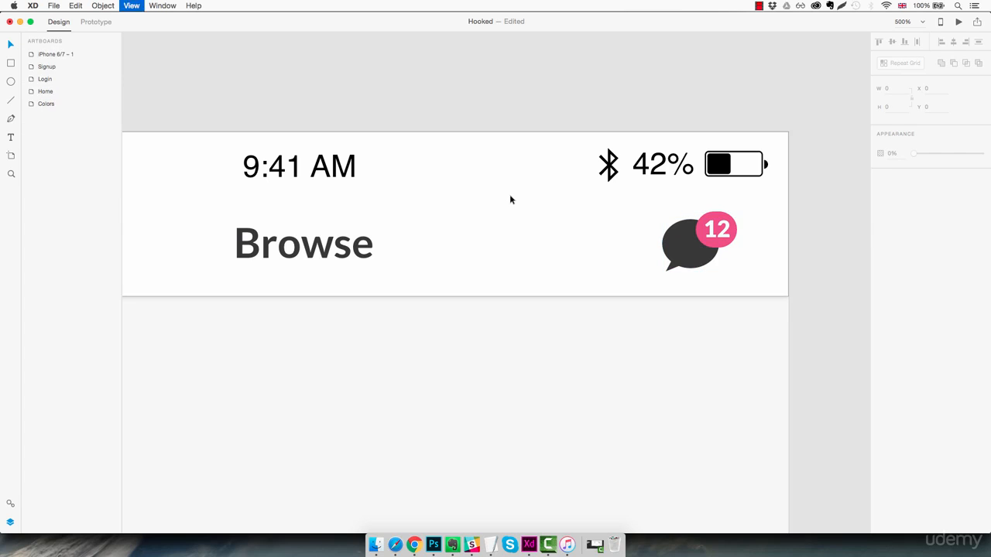
pyautogui.moveTo(485, 345); pyautogui.dragTo(507, 290)
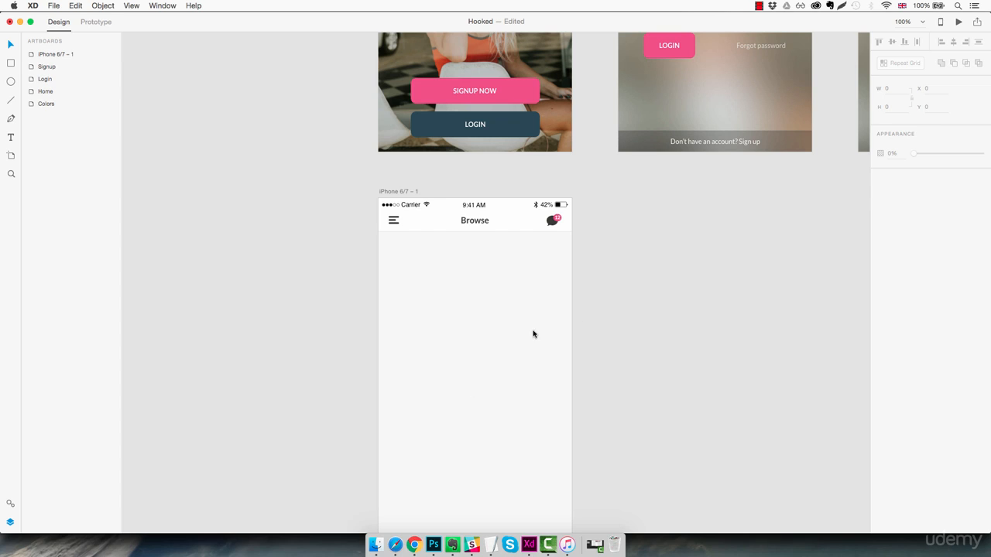
pyautogui.click(494, 299)
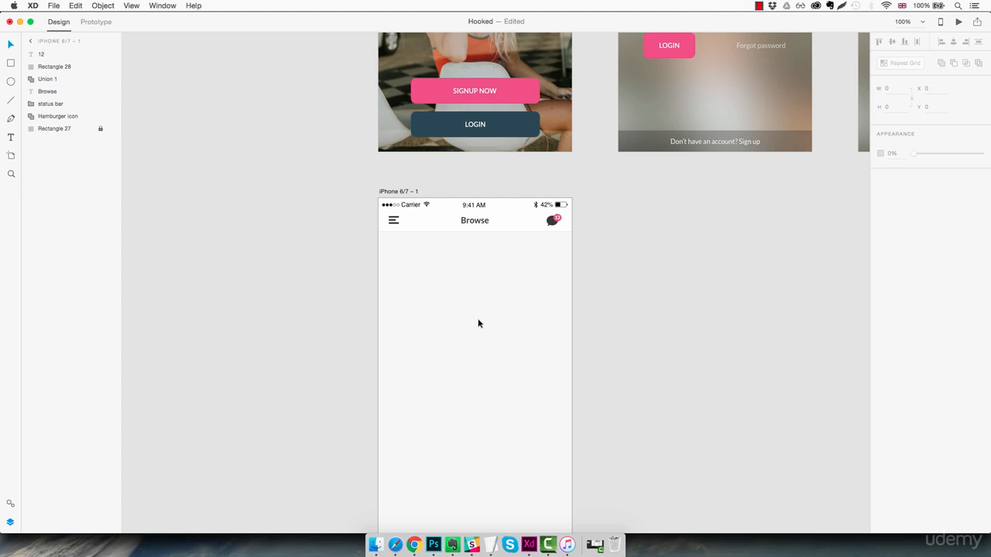
# Step: Draw a rectangle about 270 wide below the Browse header and set its height to 310
pyautogui.press('r')
pyautogui.moveTo(399, 260)
pyautogui.mouseDown()
pyautogui.moveTo(510, 338)
pyautogui.moveTo(541, 387)
pyautogui.moveTo(548, 423)
pyautogui.moveTo(537, 427)
pyautogui.mouseUp()
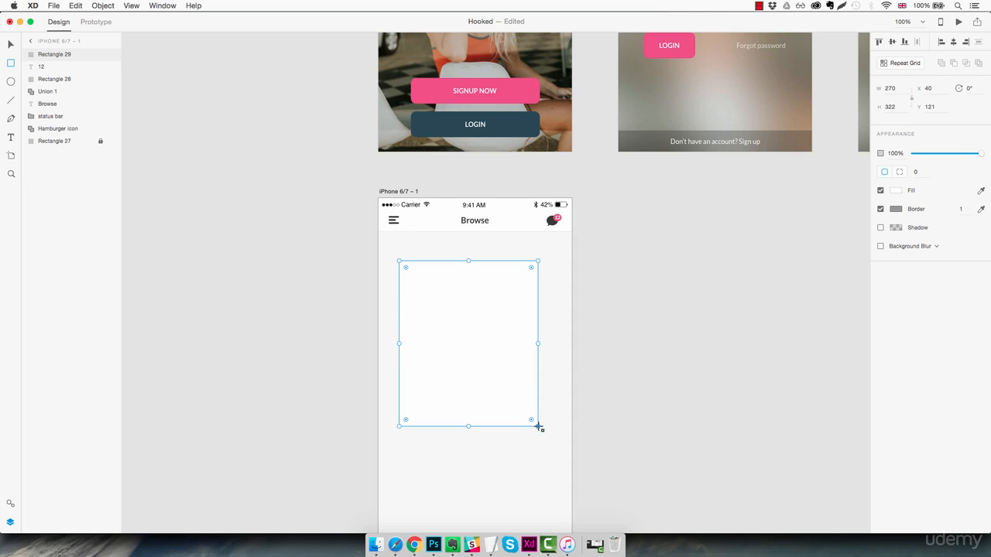
pyautogui.click(894, 107)
pyautogui.press('Down')
pyautogui.press('Down')
pyautogui.press('Down')
pyautogui.press('Down')
pyautogui.press('Down')
pyautogui.press('Down')
pyautogui.press('Down')
pyautogui.press('Down')
pyautogui.press('Down')
pyautogui.press('Down')
pyautogui.press('Down')
pyautogui.press('Down')
pyautogui.press('Down')
pyautogui.press('Down')
pyautogui.press('Down')
pyautogui.press('Down')
pyautogui.press('Down')
pyautogui.press('Down')
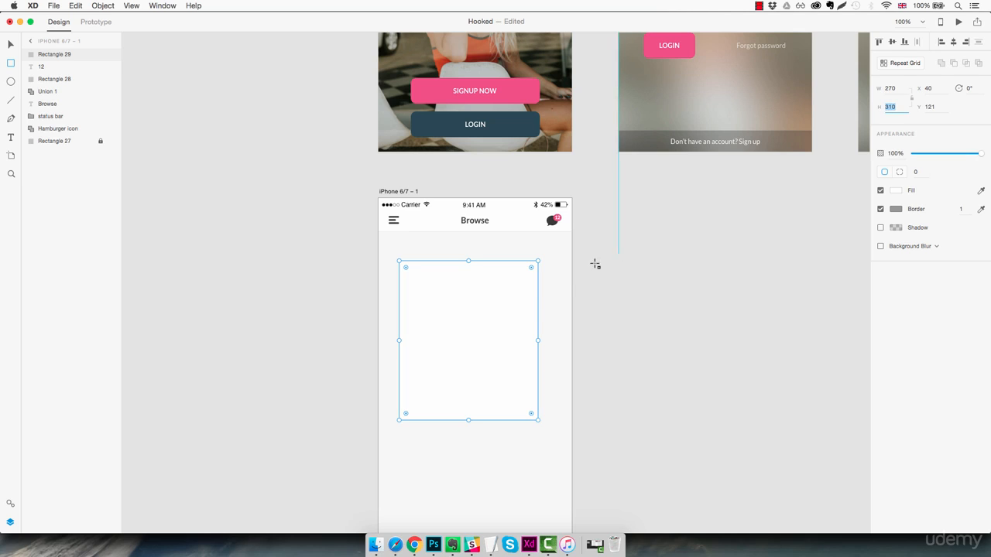
# Step: Move the white rectangle to X 53, Y 99 so it sits horizontally centered below the header
pyautogui.click(510, 307)
pyautogui.press('v')
pyautogui.moveTo(470, 325); pyautogui.dragTo(479, 295)
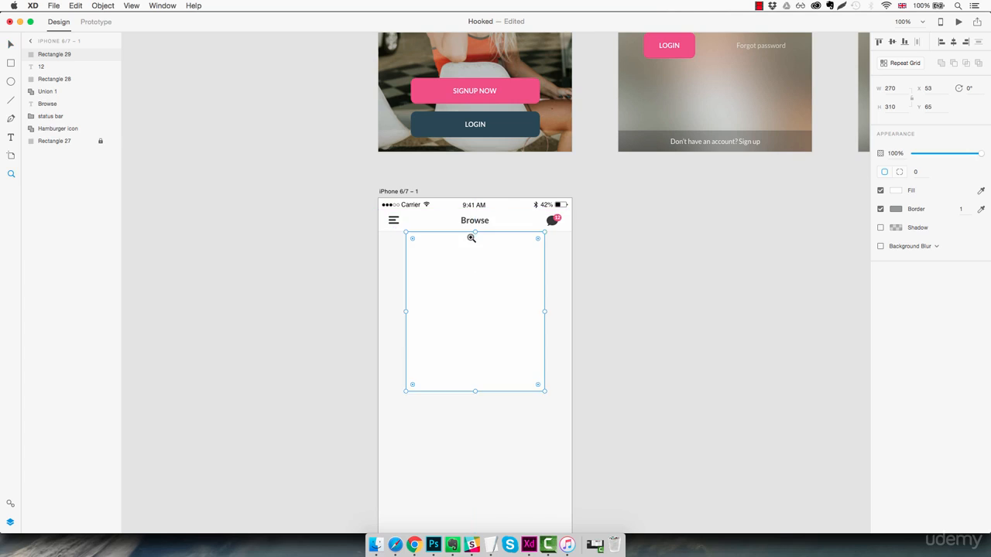
pyautogui.keyDown('super'); pyautogui.click(469, 235); pyautogui.keyUp('super')
pyautogui.press('Up')
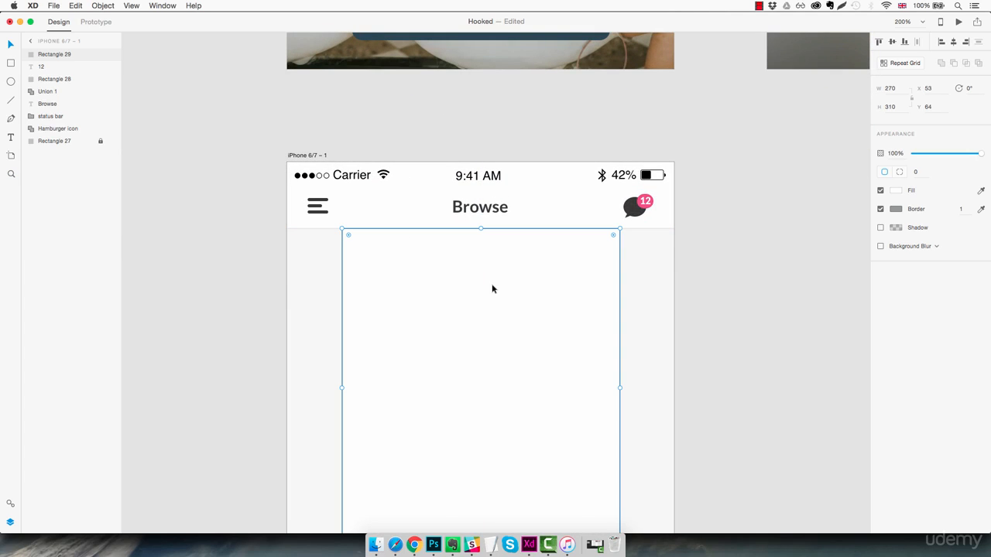
pyautogui.hotkey('shift', 'Down')
pyautogui.hotkey('shift', 'Down')
pyautogui.hotkey('shift', 'Down')
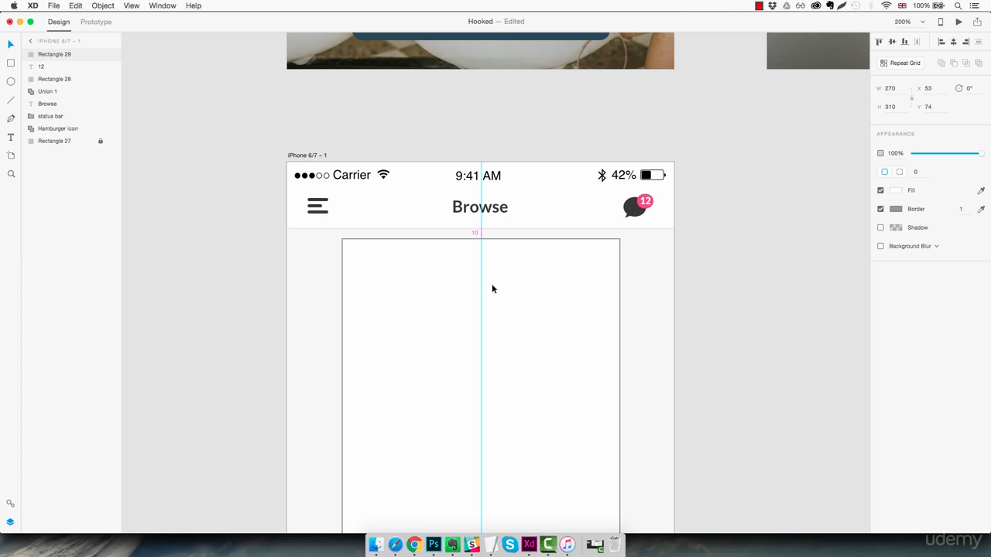
pyautogui.press('Down')
pyautogui.press('Down')
pyautogui.press('Down')
pyautogui.press('Down')
pyautogui.press('Down')
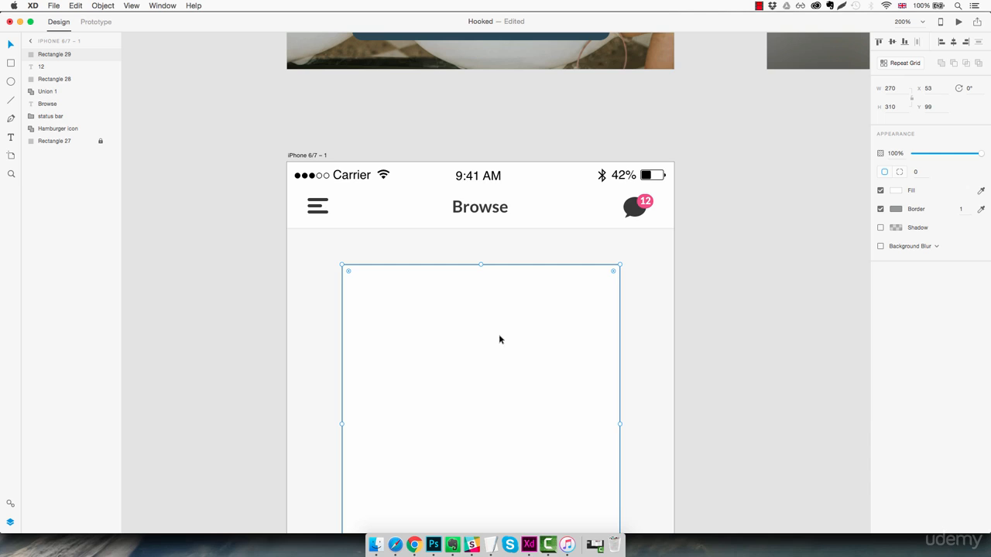
# Step: Change the white card's border color to light grey #E6E6E6
pyautogui.click(896, 210)
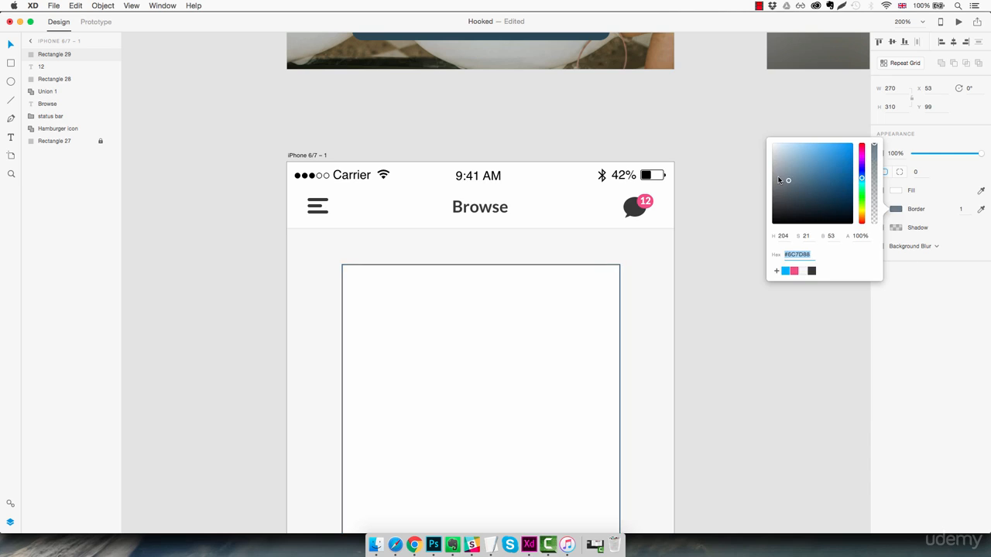
pyautogui.moveTo(745, 153); pyautogui.dragTo(743, 151)
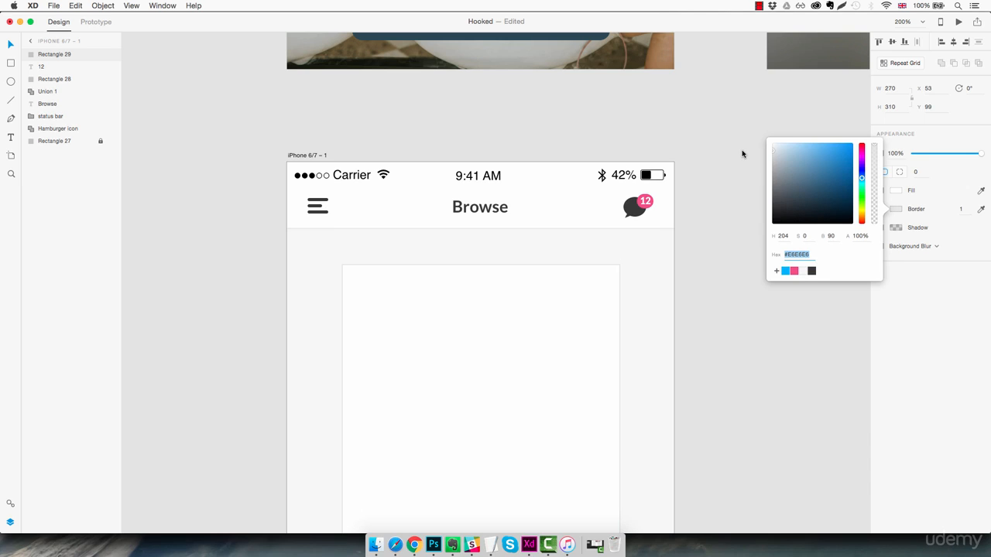
pyautogui.moveTo(742, 154); pyautogui.dragTo(741, 153)
pyautogui.click(728, 220)
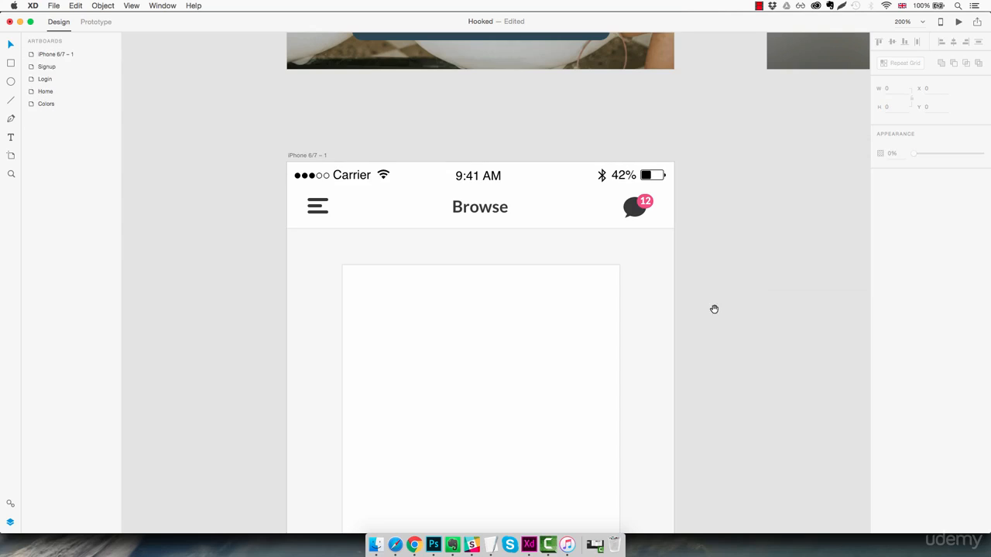
# Step: Add a shadow to the white card with a Y offset of 2 and a blur of 2
pyautogui.scroll(-5, 716, 248)
pyautogui.click(622, 243)
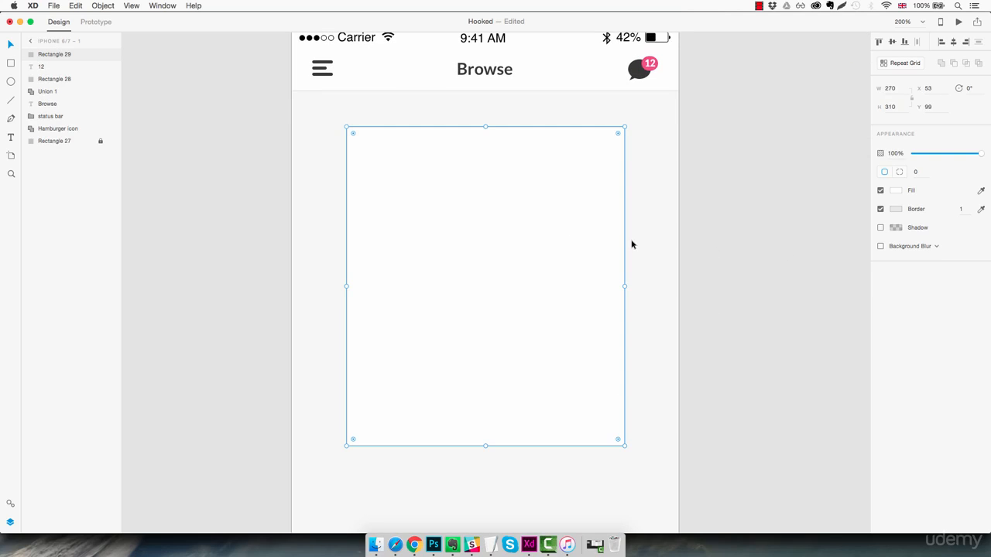
pyautogui.click(880, 228)
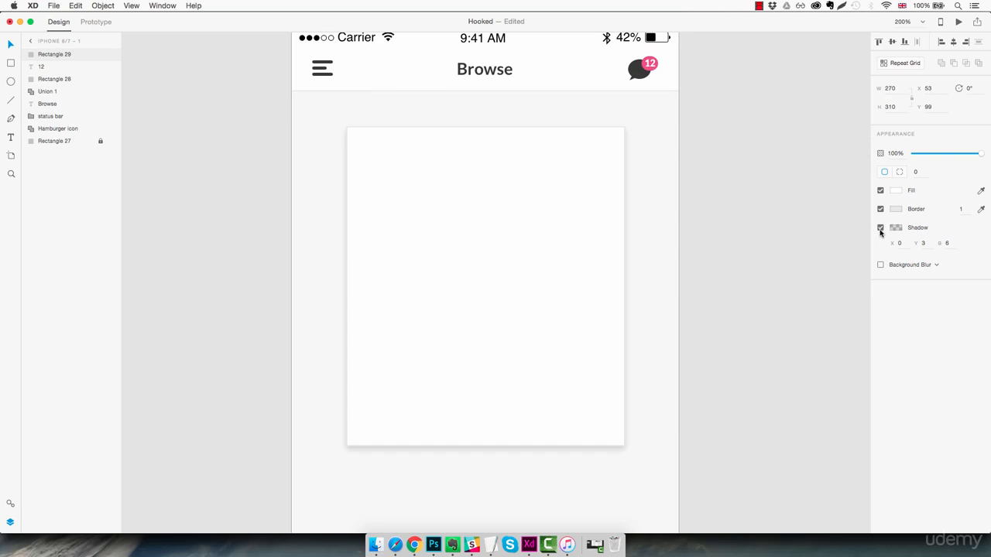
pyautogui.click(923, 244)
pyautogui.press('Down')
pyautogui.click(947, 245)
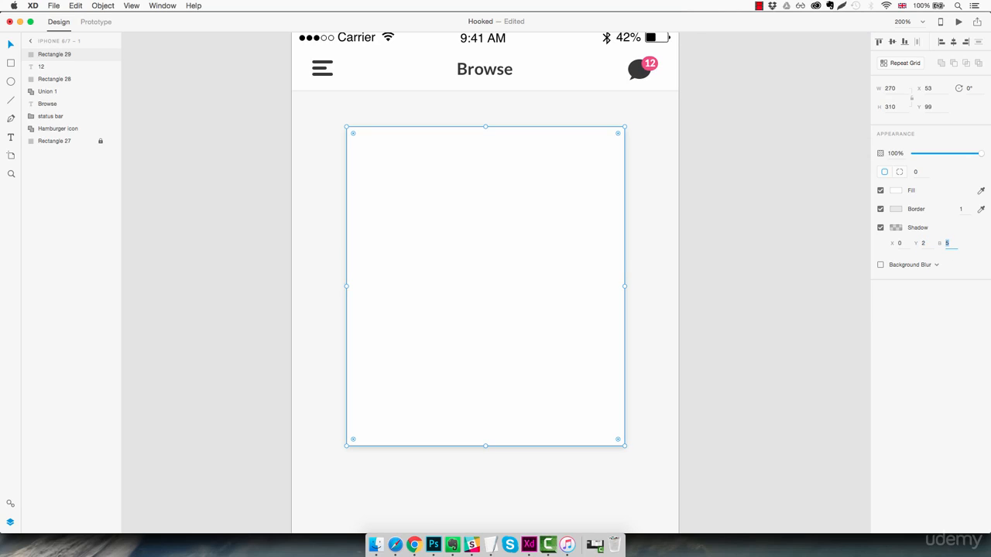
pyautogui.write('2')
pyautogui.press('Return')
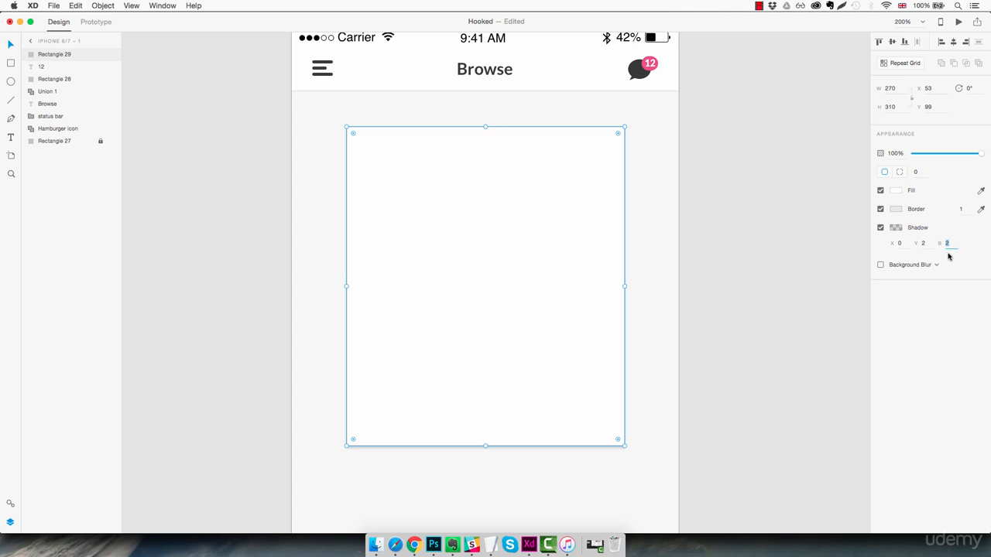
pyautogui.click(663, 253)
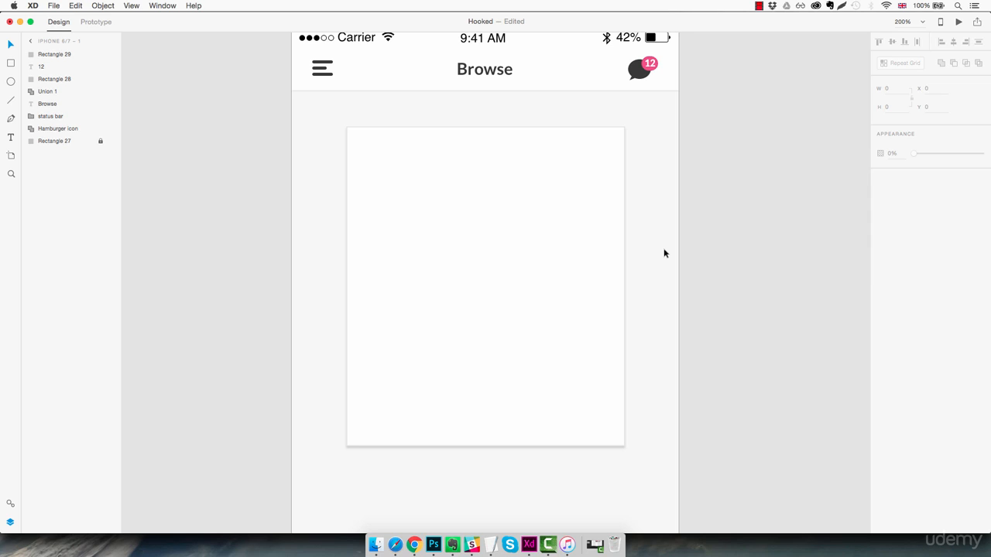
# Step: Duplicate the white card and give the copy a light red #FF9898 fill without border or shadow
pyautogui.click(527, 212)
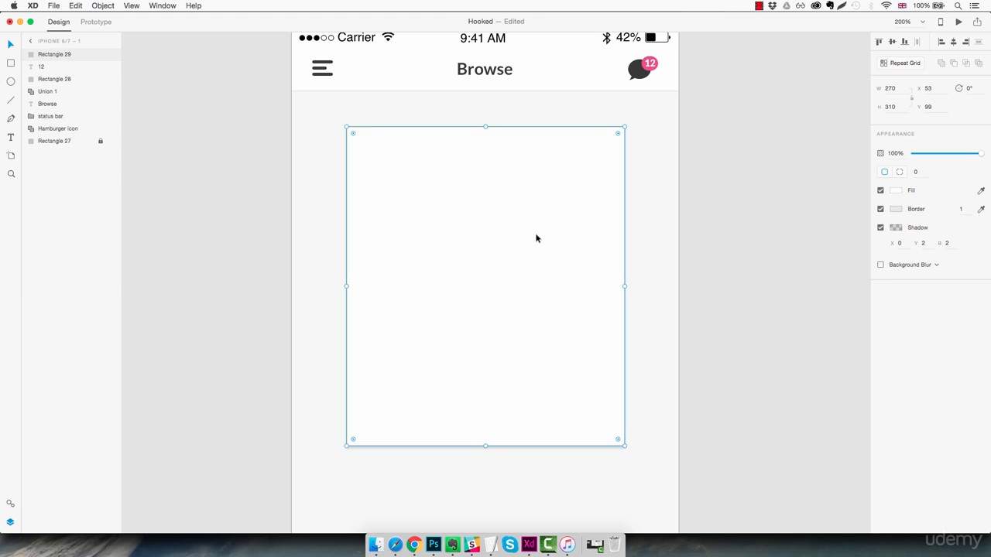
pyautogui.press('super+d')
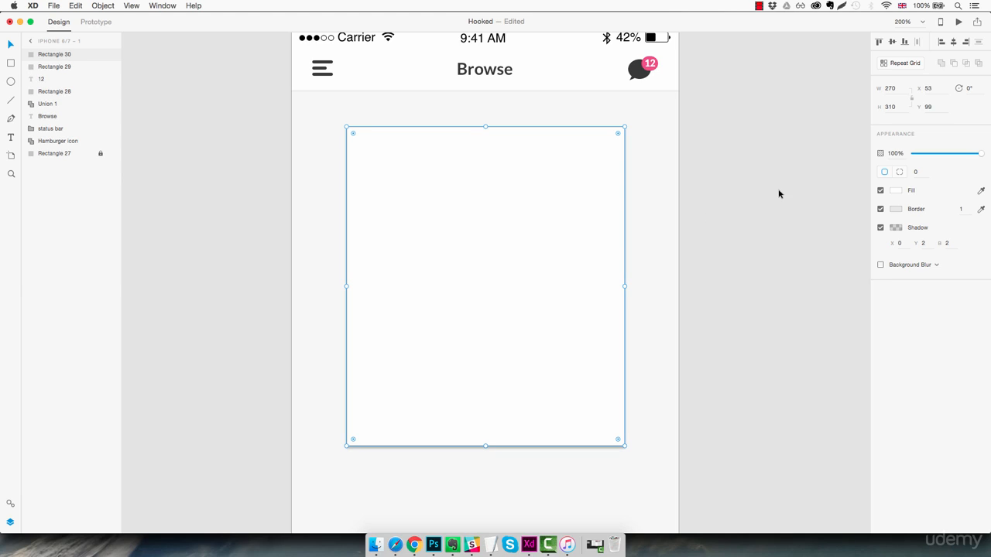
pyautogui.click(895, 191)
pyautogui.click(805, 131)
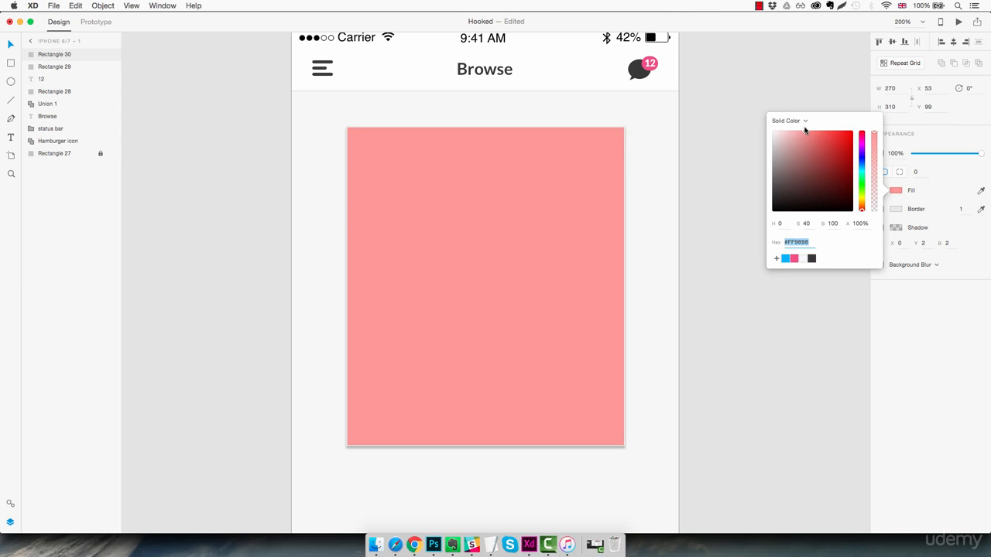
pyautogui.click(732, 285)
pyautogui.click(593, 243)
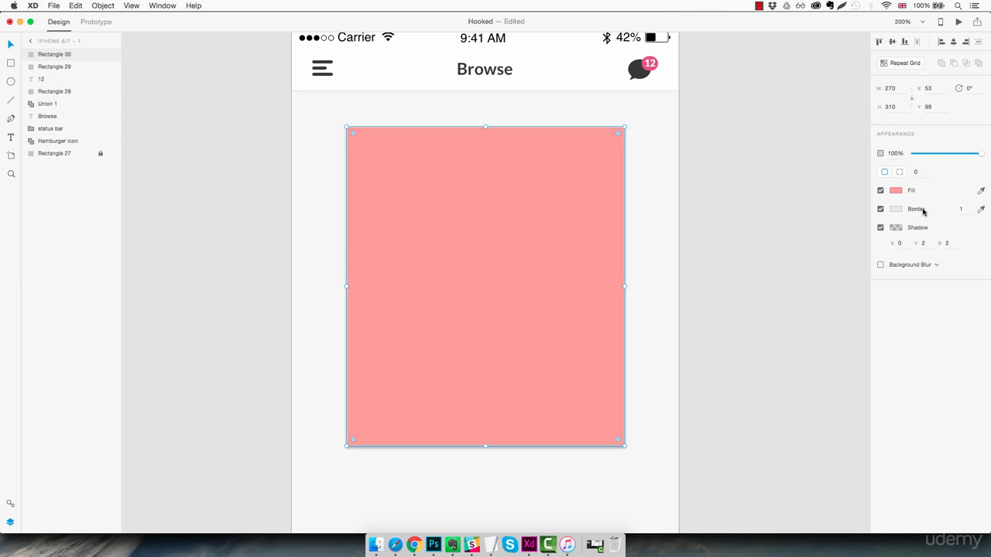
pyautogui.click(880, 209)
pyautogui.click(880, 228)
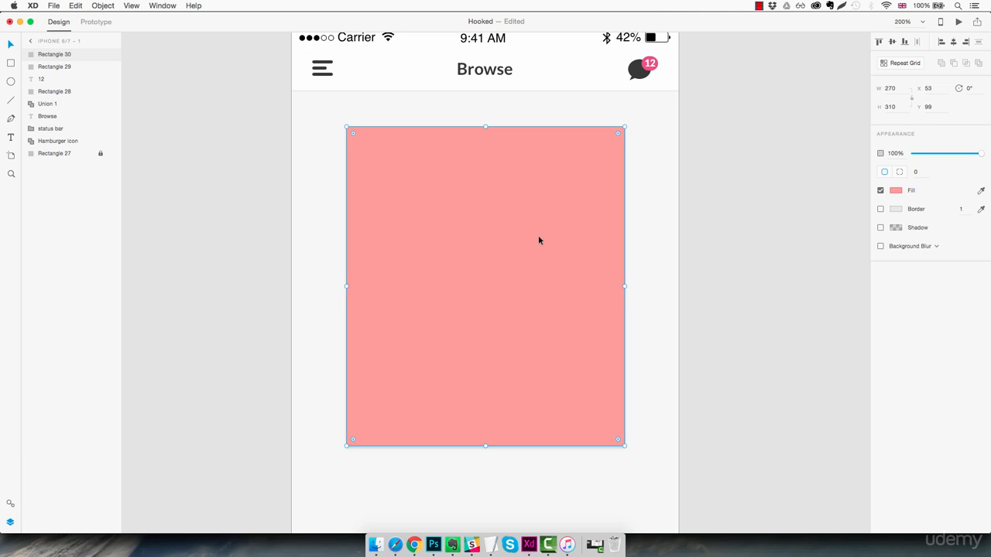
# Step: Shrink the light red rectangle about its center to 220 × 252 inside the white card
pyautogui.press('alt')
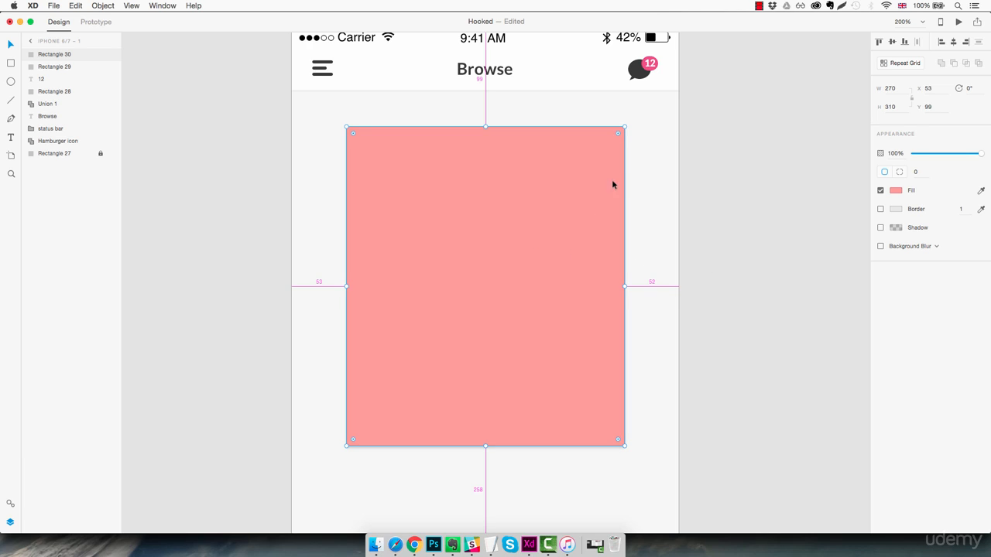
pyautogui.moveTo(624, 127); pyautogui.dragTo(612, 156)
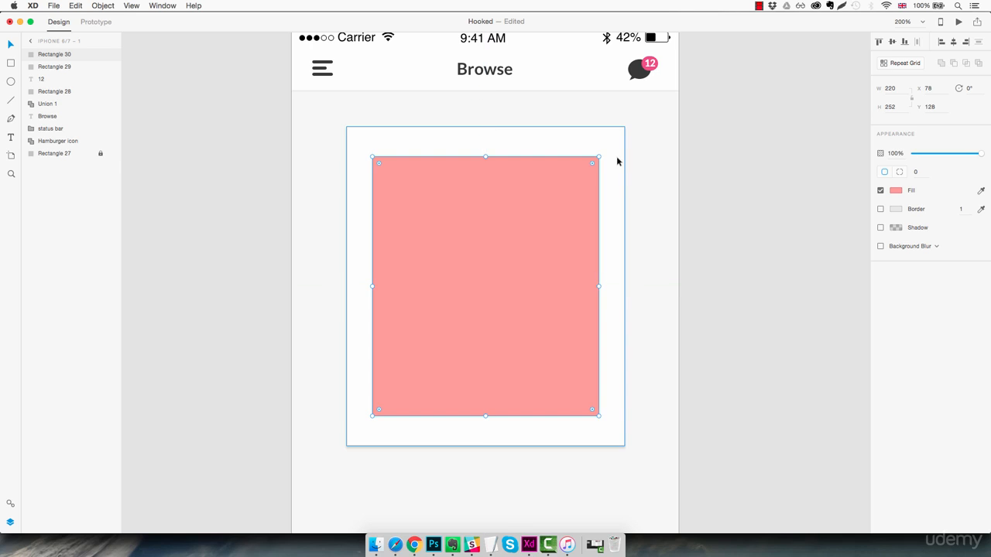
pyautogui.click(647, 166)
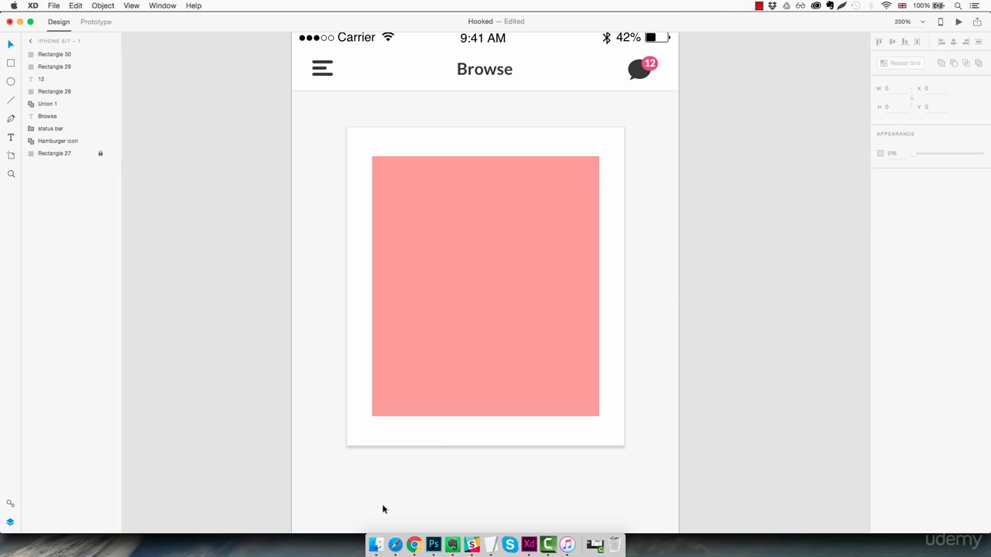
# Step: Switch to Finder, preview guy.jpg in the Assets folder and fill the light red rectangle with that photo
pyautogui.click(374, 545)
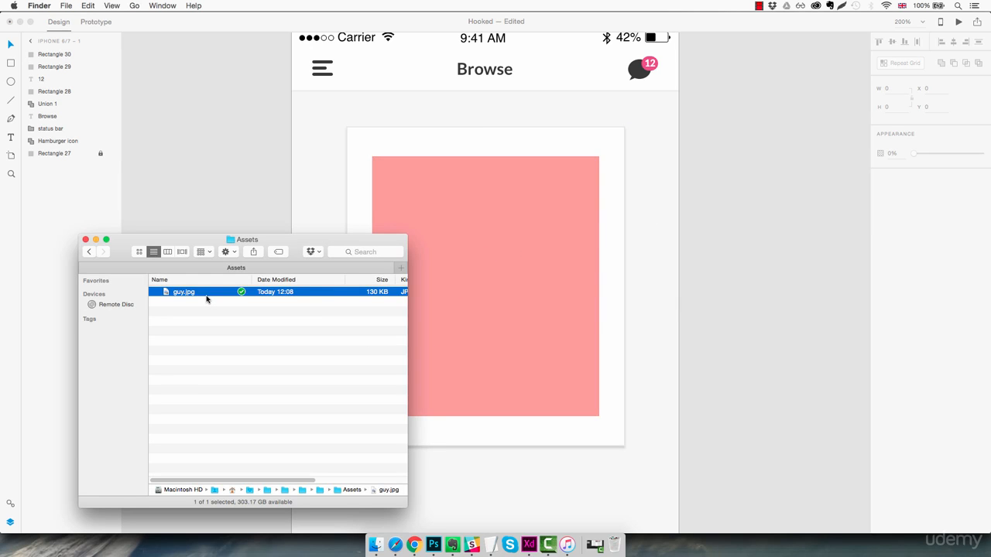
pyautogui.press('space')
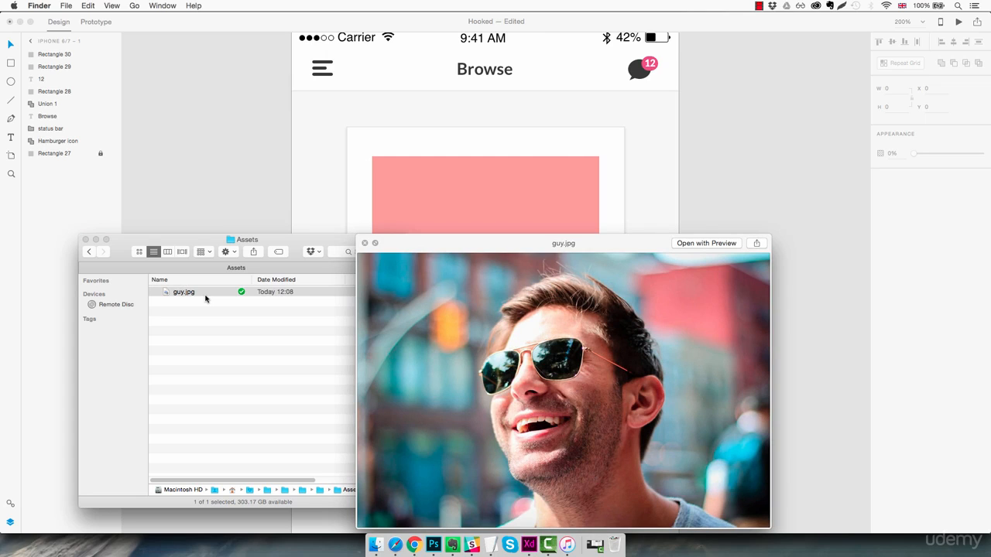
pyautogui.press('space')
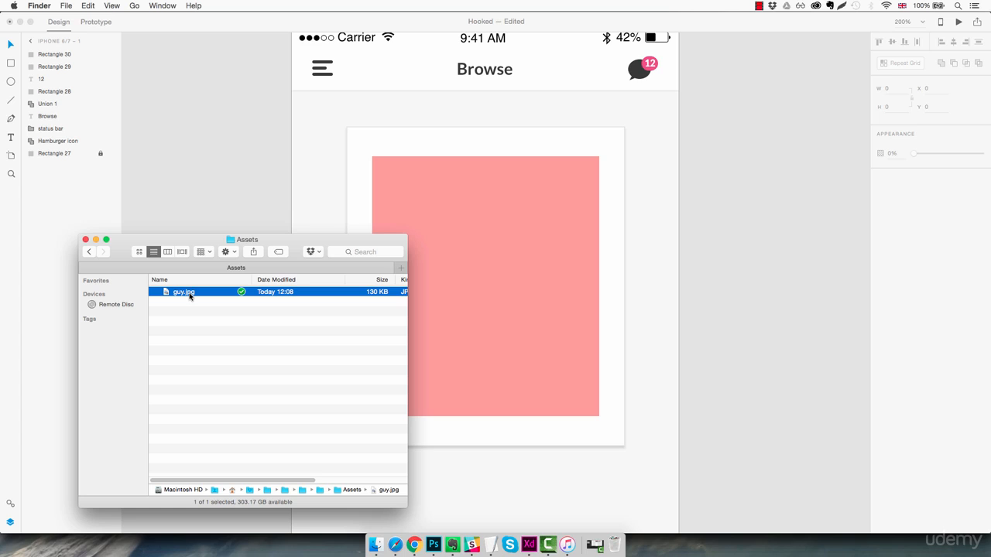
pyautogui.moveTo(190, 296); pyautogui.dragTo(504, 282)
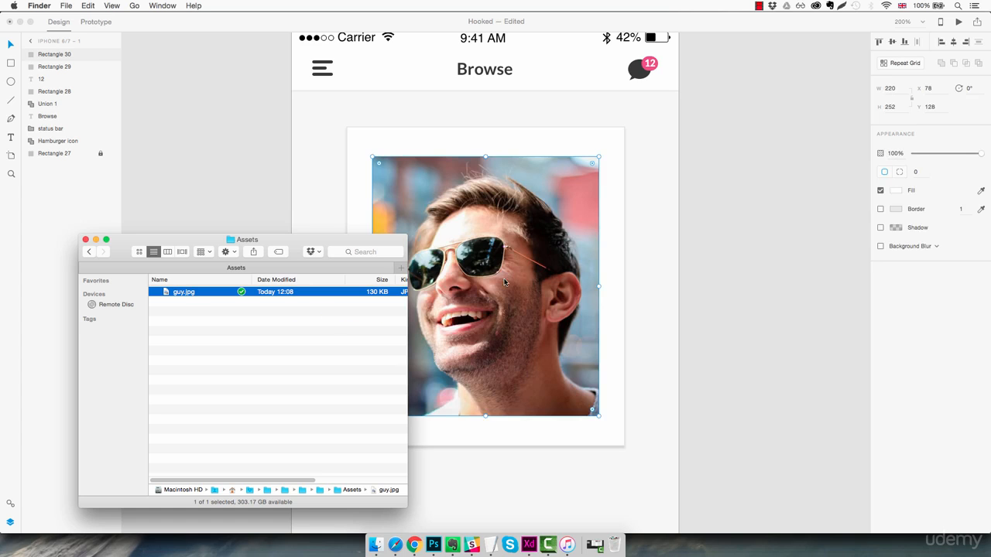
pyautogui.click(659, 283)
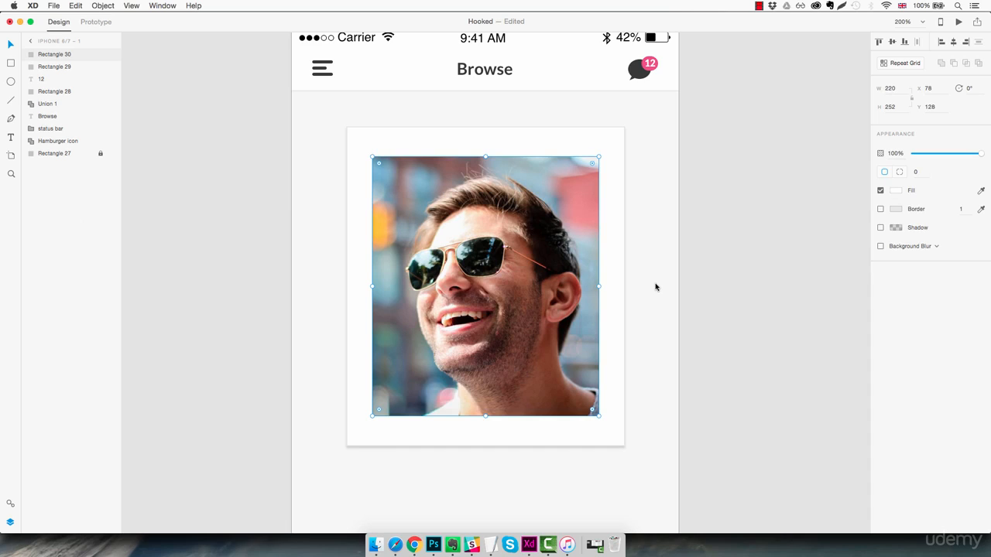
pyautogui.click(654, 287)
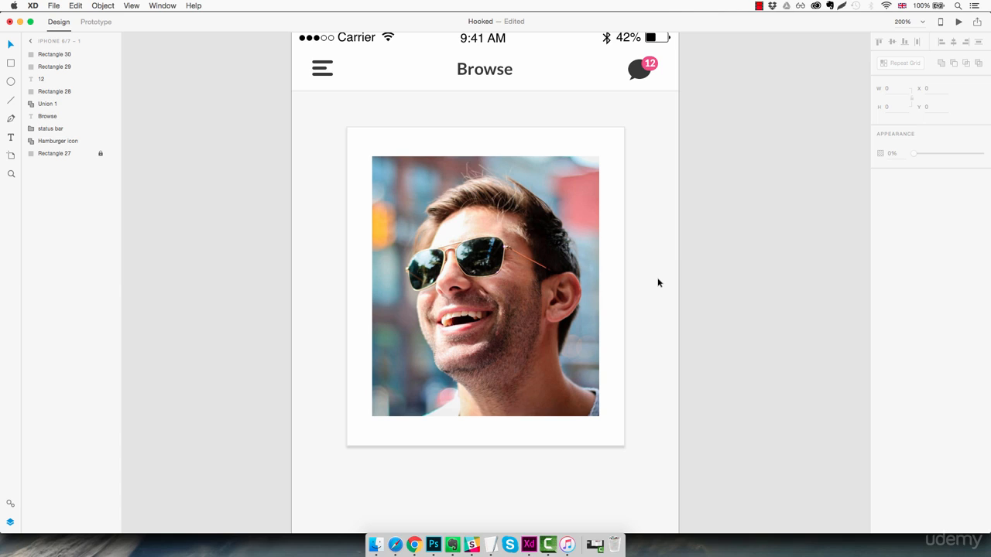
# Step: Duplicate the white card, place the copy behind the original and rotate it 4°
pyautogui.click(616, 198)
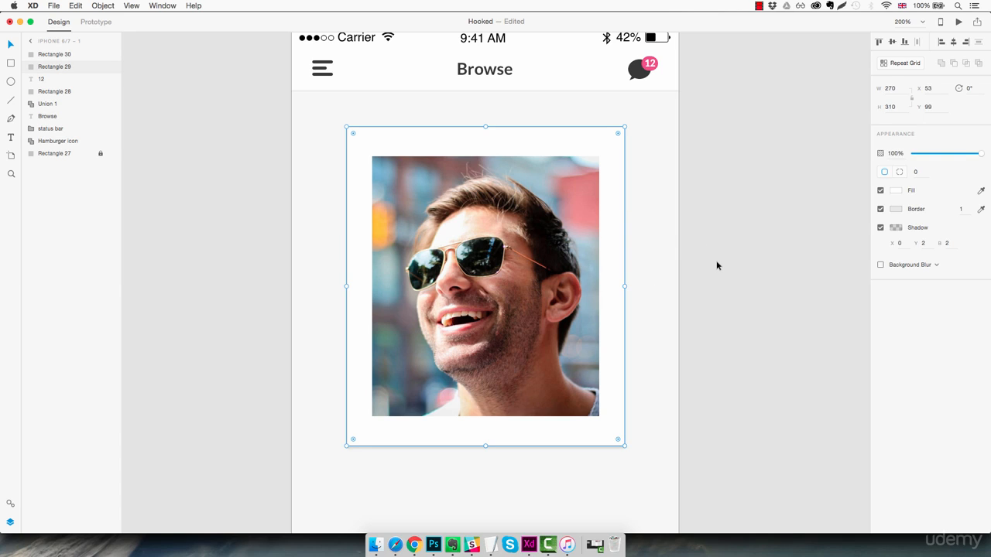
pyautogui.press('super+d')
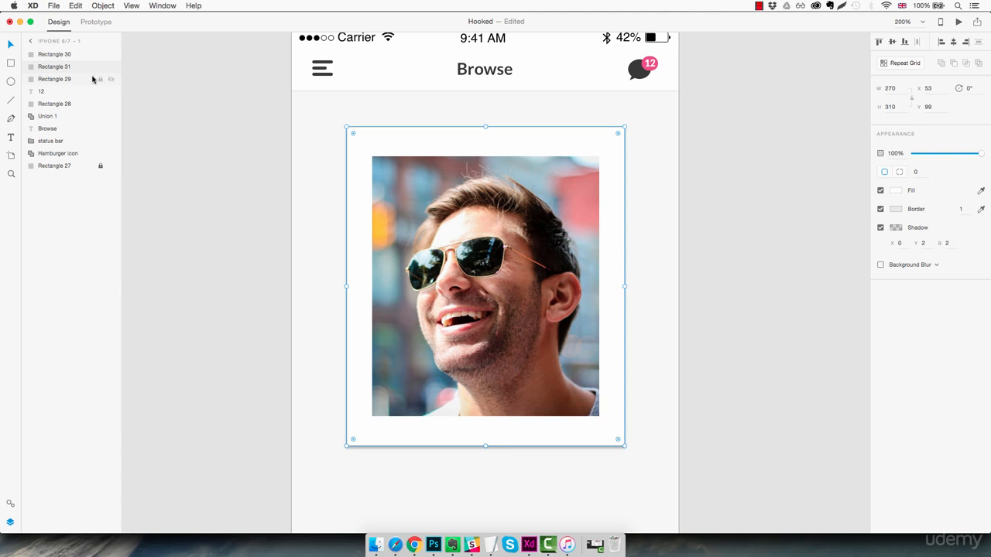
pyautogui.moveTo(72, 68); pyautogui.dragTo(73, 85)
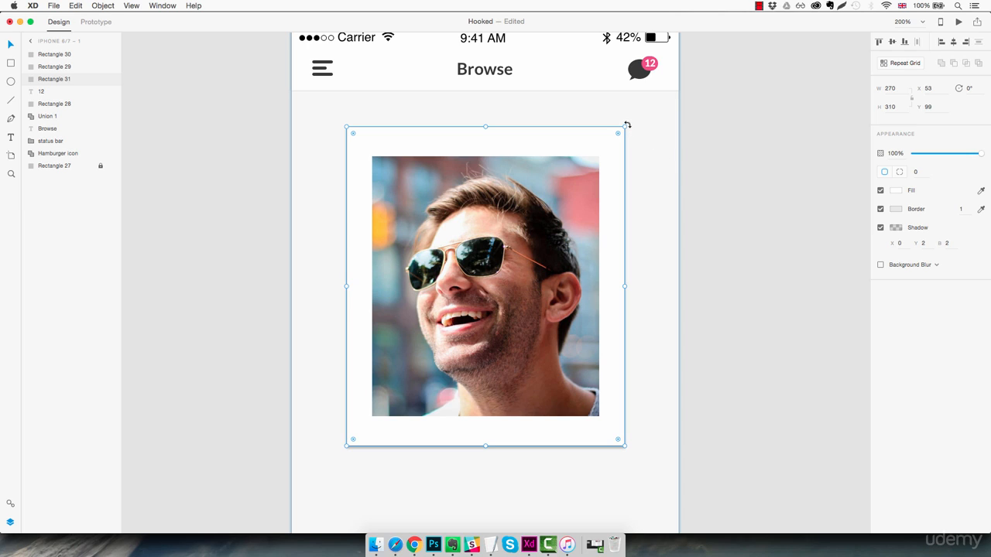
pyautogui.moveTo(628, 125); pyautogui.dragTo(636, 136)
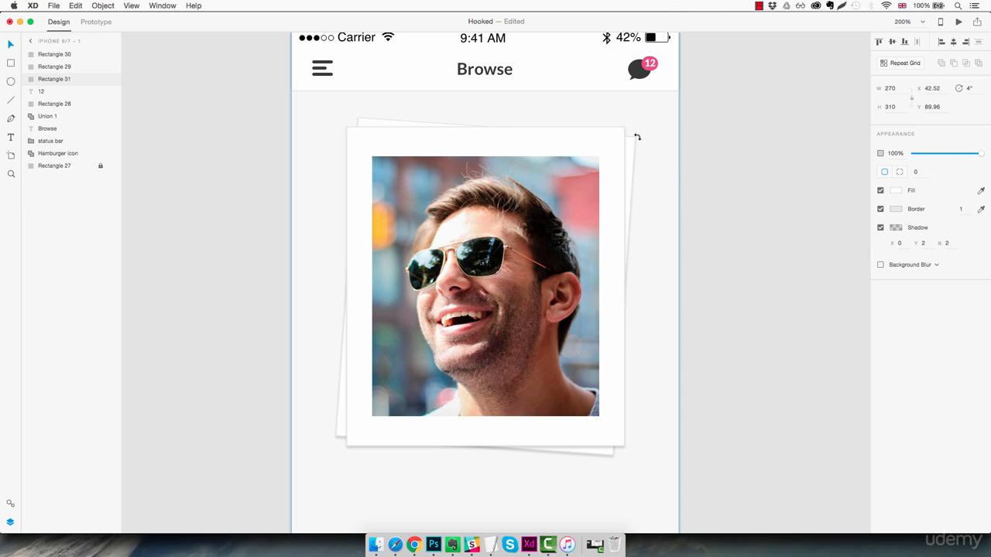
pyautogui.moveTo(636, 137); pyautogui.dragTo(637, 137)
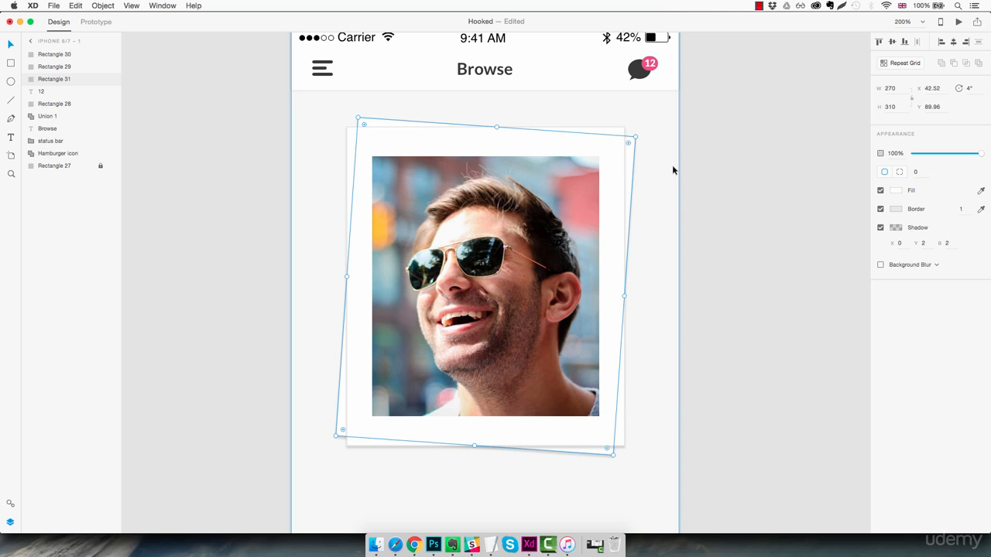
# Step: Duplicate the rotated card, place the copy beneath it in the layer order and rotate the copy to 356°
pyautogui.press('super+d')
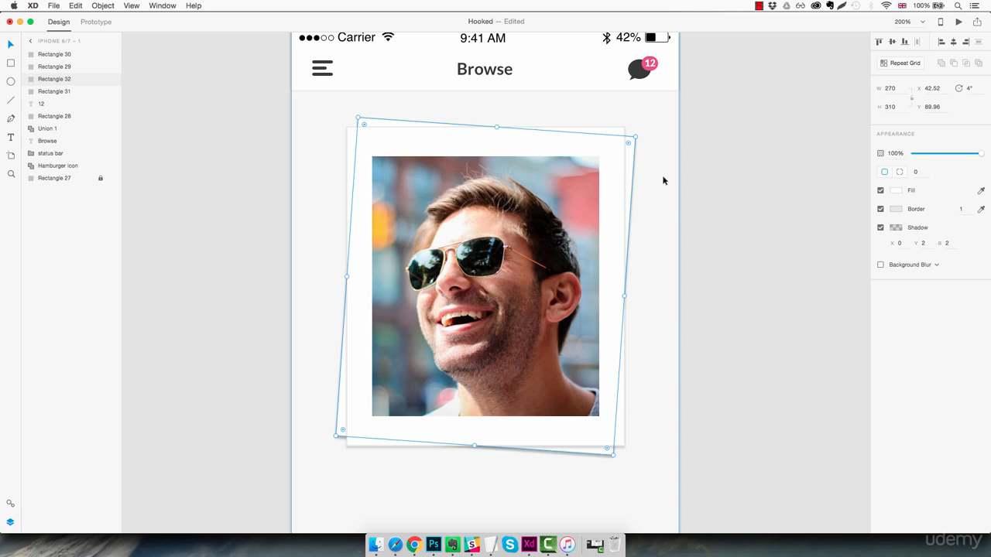
pyautogui.moveTo(82, 84)
pyautogui.mouseDown()
pyautogui.moveTo(72, 82)
pyautogui.moveTo(75, 96)
pyautogui.mouseUp()
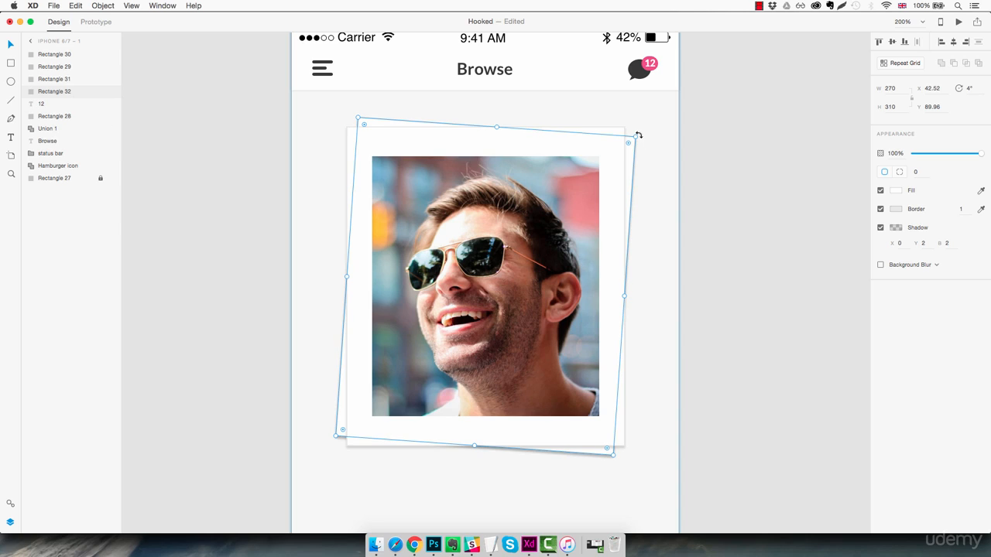
pyautogui.moveTo(638, 136); pyautogui.dragTo(615, 113)
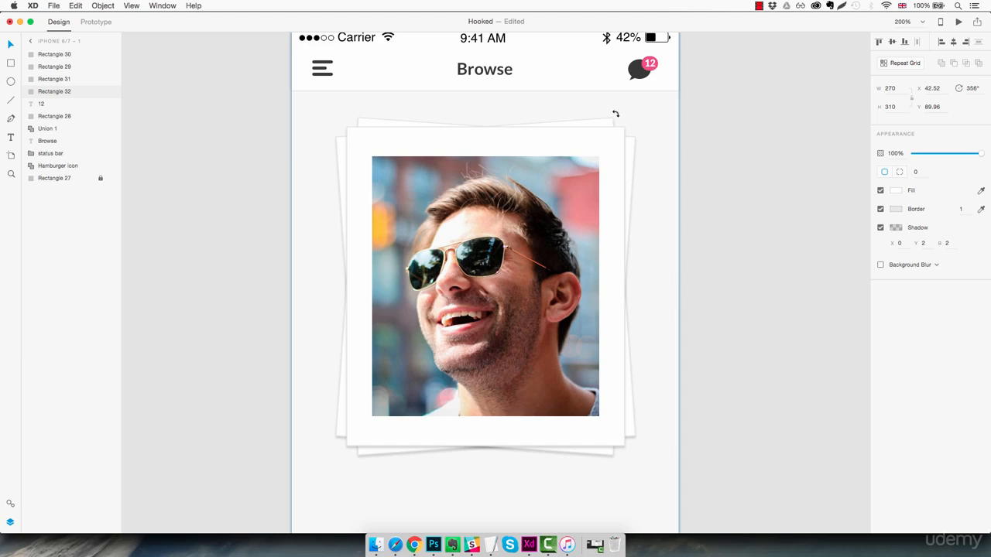
pyautogui.click(664, 146)
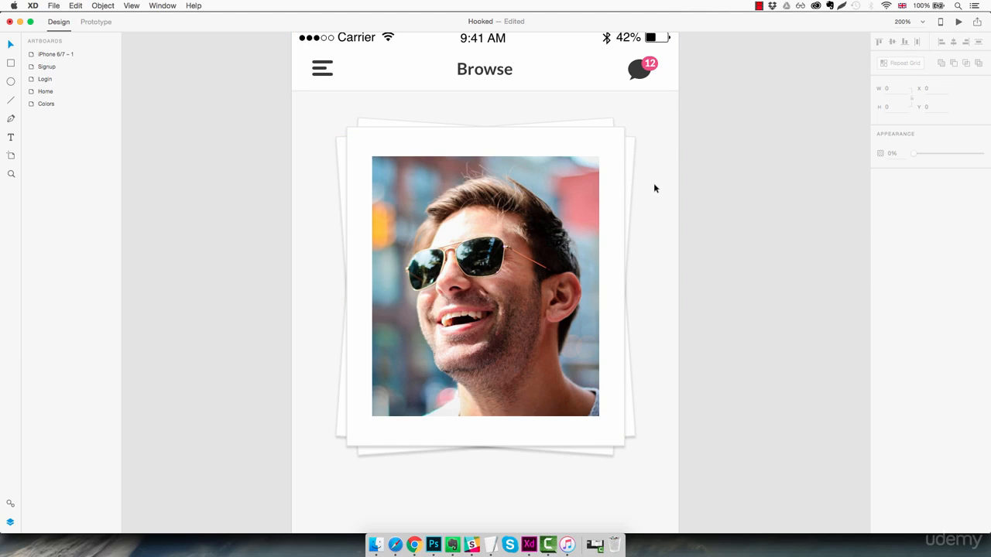
# Step: Rename the iPhone 6/7 – 1 artboard as Browse
pyautogui.press('super+1')
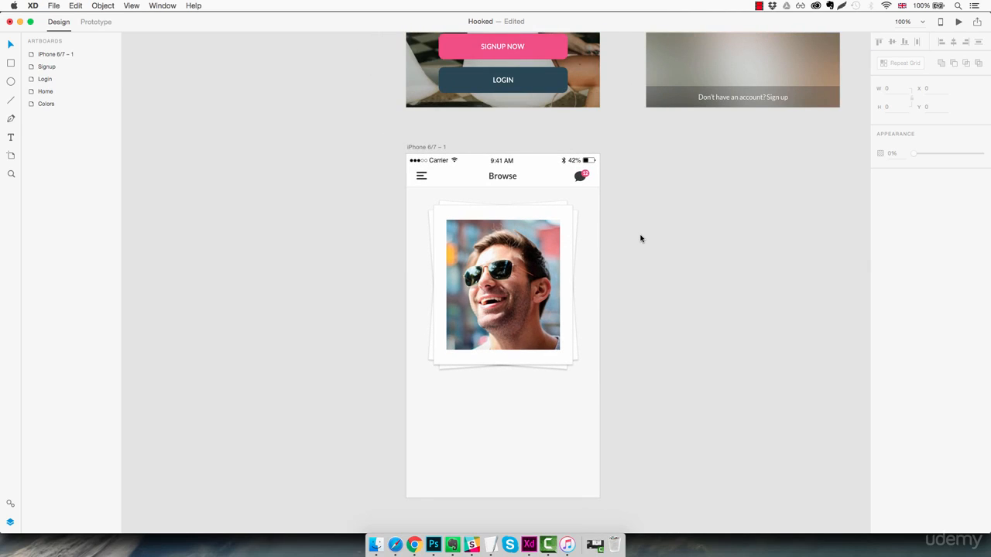
pyautogui.doubleClick(59, 55)
pyautogui.write('Browse')
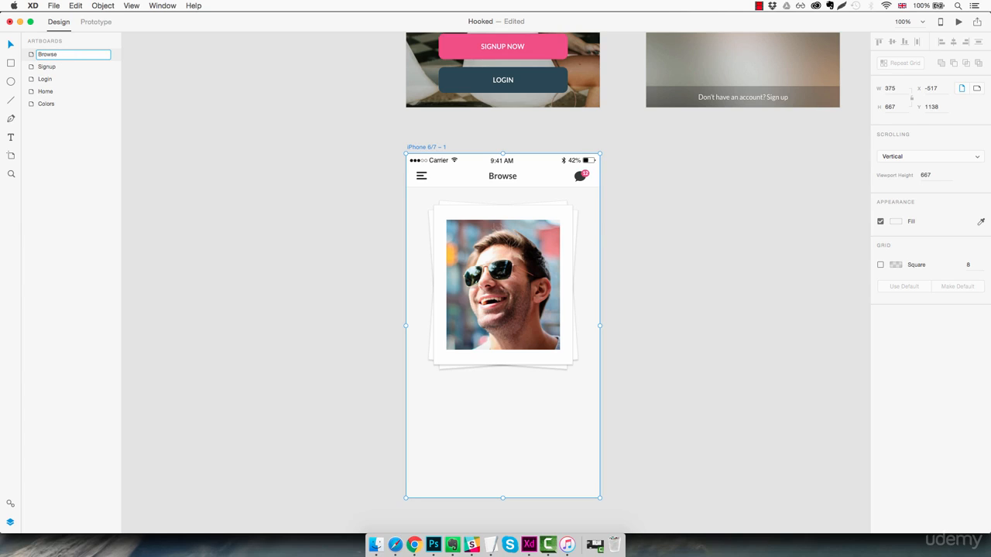
pyautogui.press('Return')
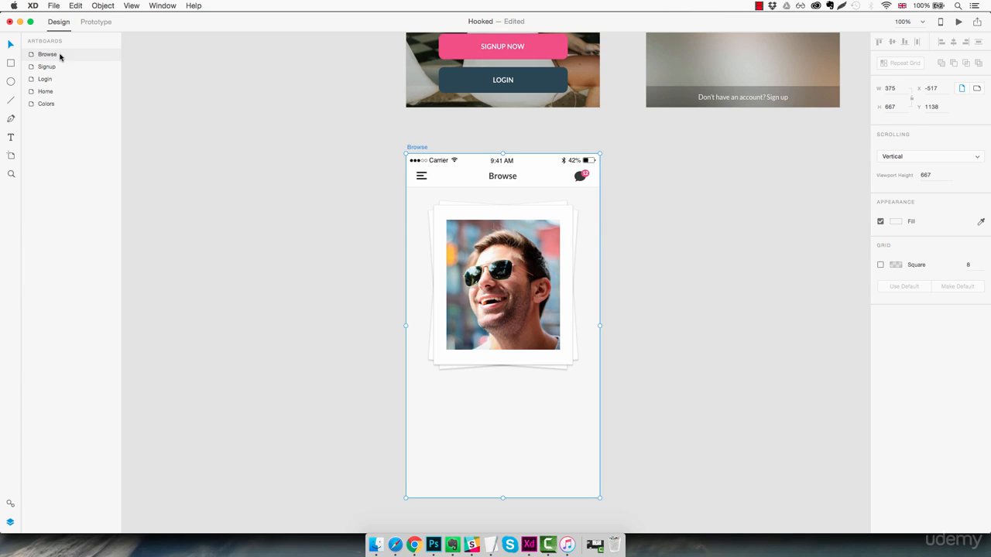
# Step: Group the hamburger icon, Browse title and chat icon with its badge, and name the group Header
pyautogui.click(531, 173)
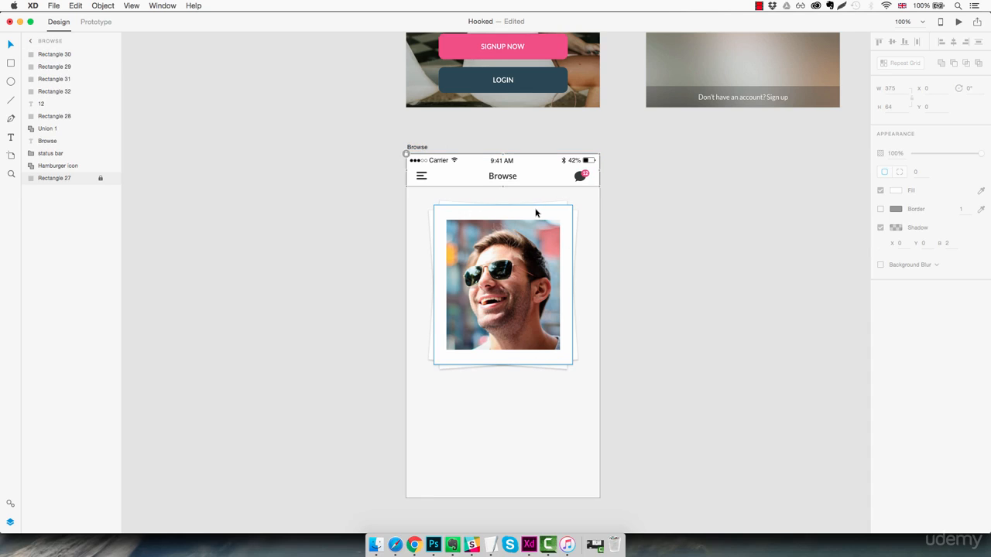
pyautogui.moveTo(596, 164); pyautogui.dragTo(416, 179)
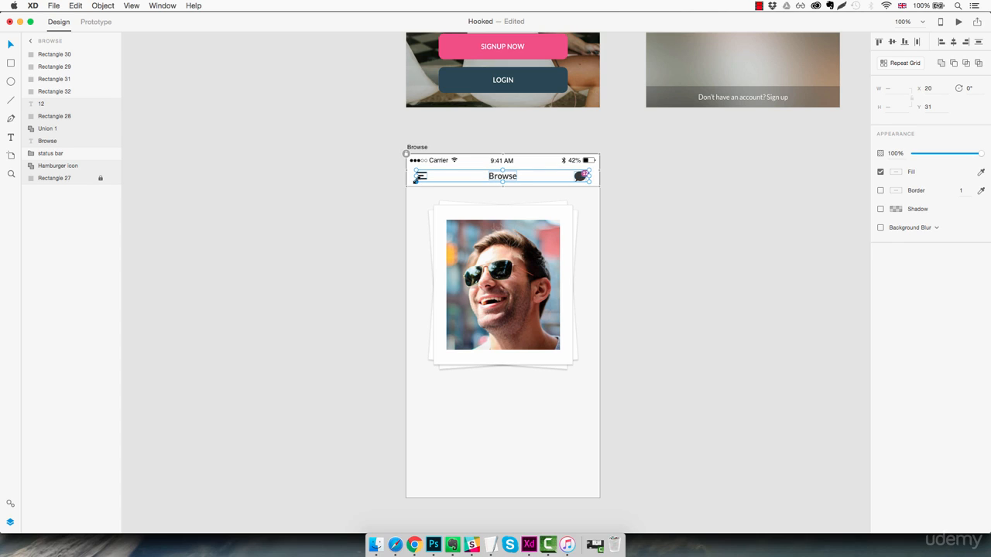
pyautogui.press('super+g')
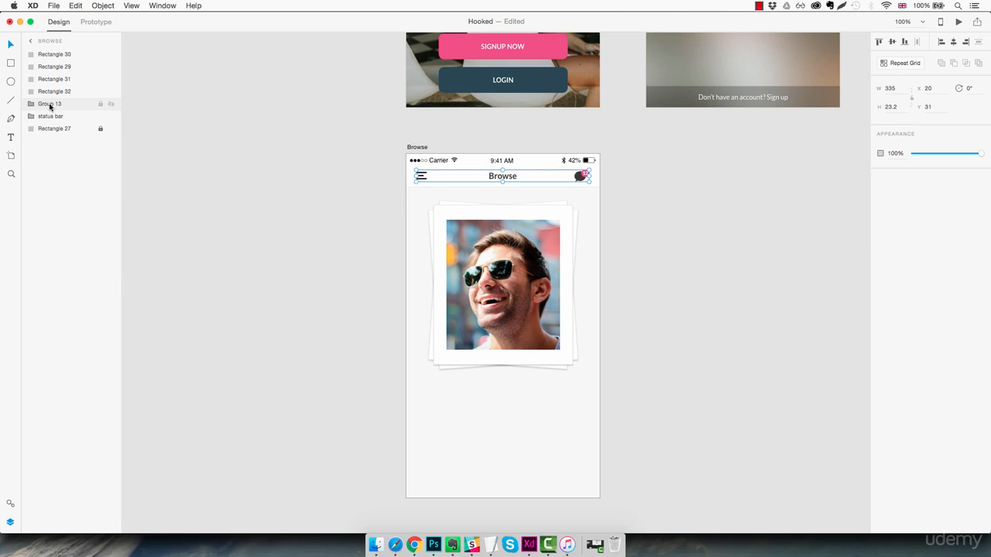
pyautogui.doubleClick(51, 103)
pyautogui.write('Header')
pyautogui.press('Return')
# Step: Move the status bar to the top of the Browse layer order, with the Header group directly beneath it
pyautogui.click(57, 117)
pyautogui.moveTo(57, 119); pyautogui.dragTo(66, 52)
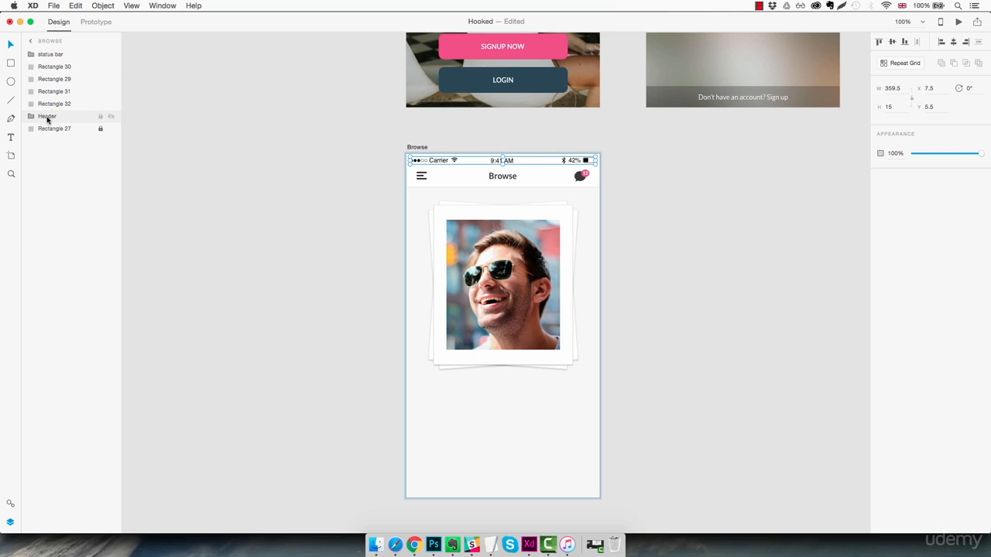
pyautogui.moveTo(47, 117); pyautogui.dragTo(63, 68)
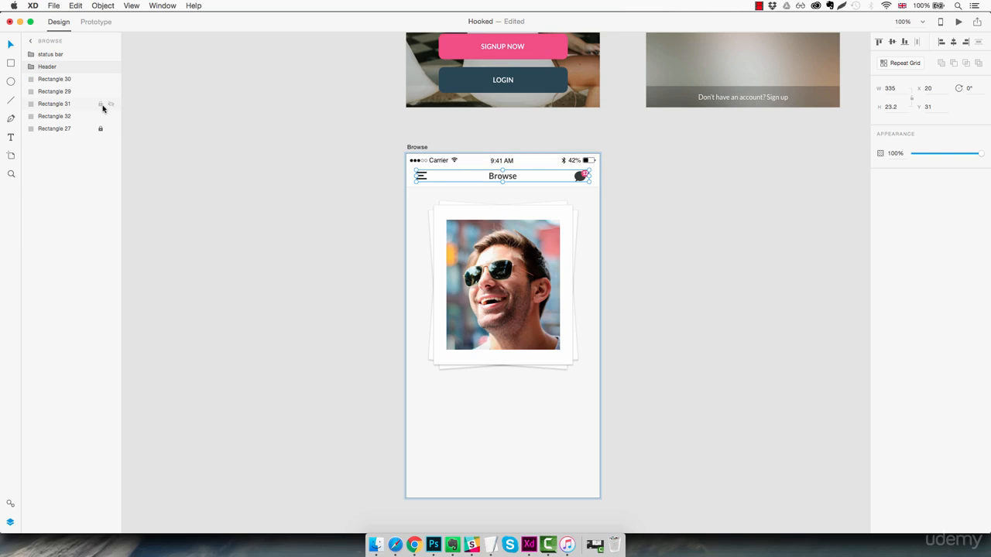
pyautogui.click(69, 92)
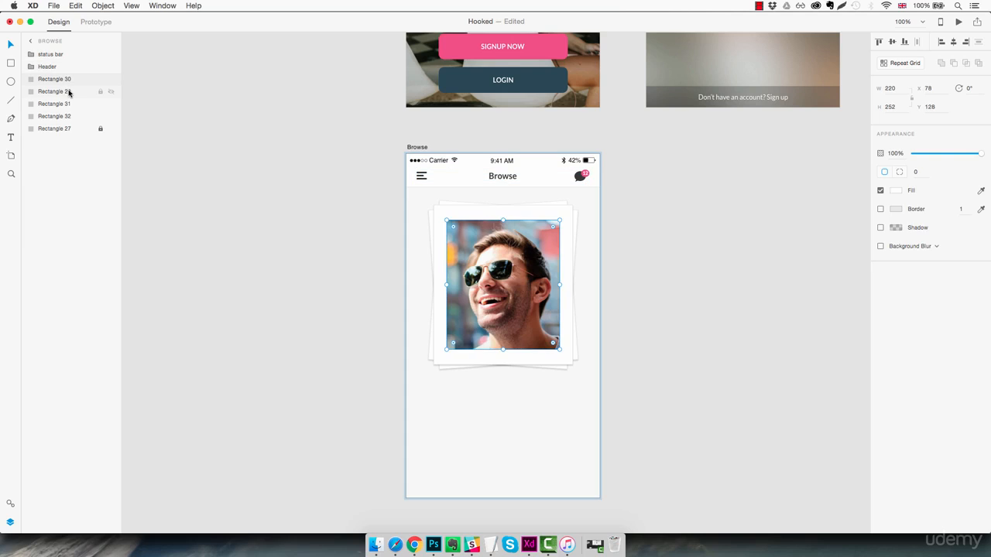
pyautogui.click(64, 129)
pyautogui.click(478, 393)
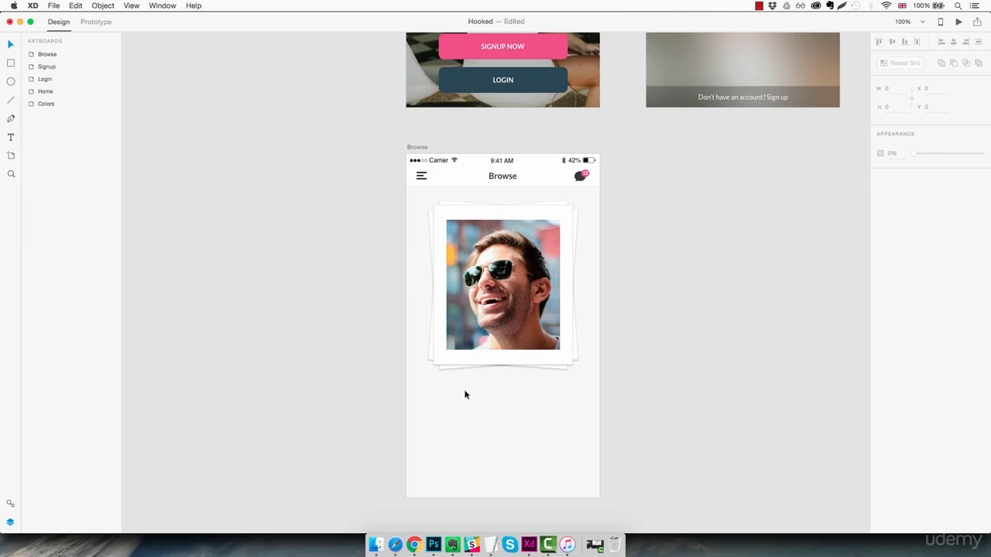
# Step: Group the photo with its three white card rectangles and name the group Photo frame
pyautogui.click(456, 270)
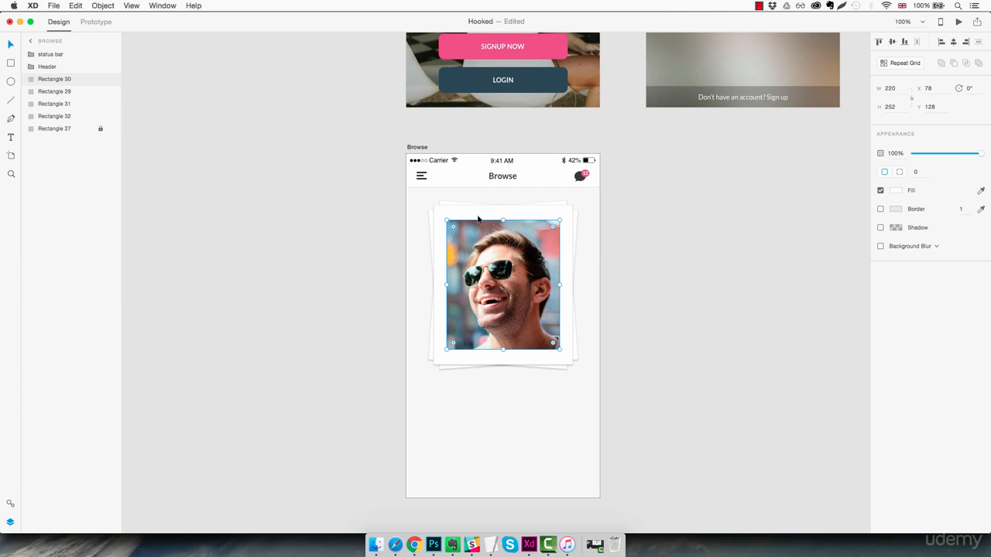
pyautogui.click(451, 192)
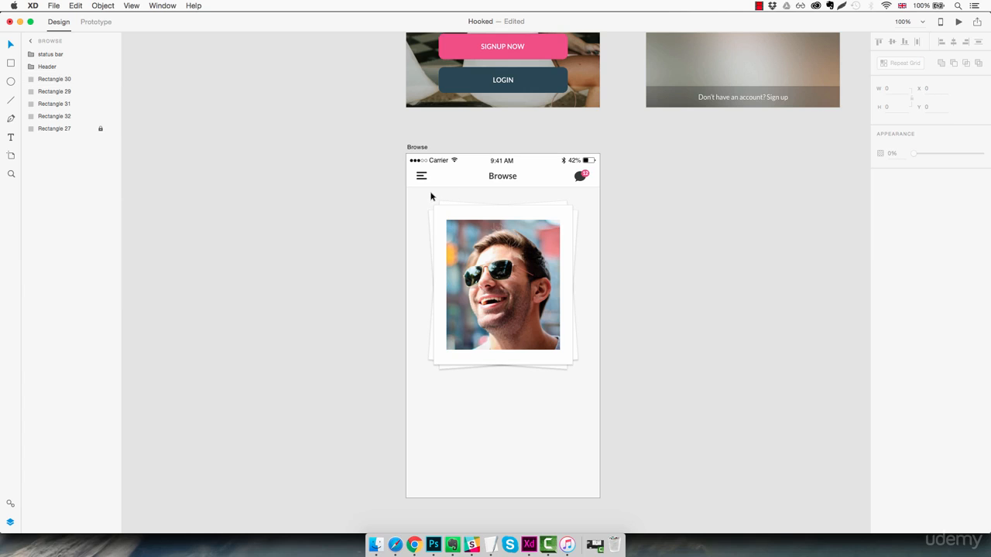
pyautogui.moveTo(431, 195); pyautogui.dragTo(585, 368)
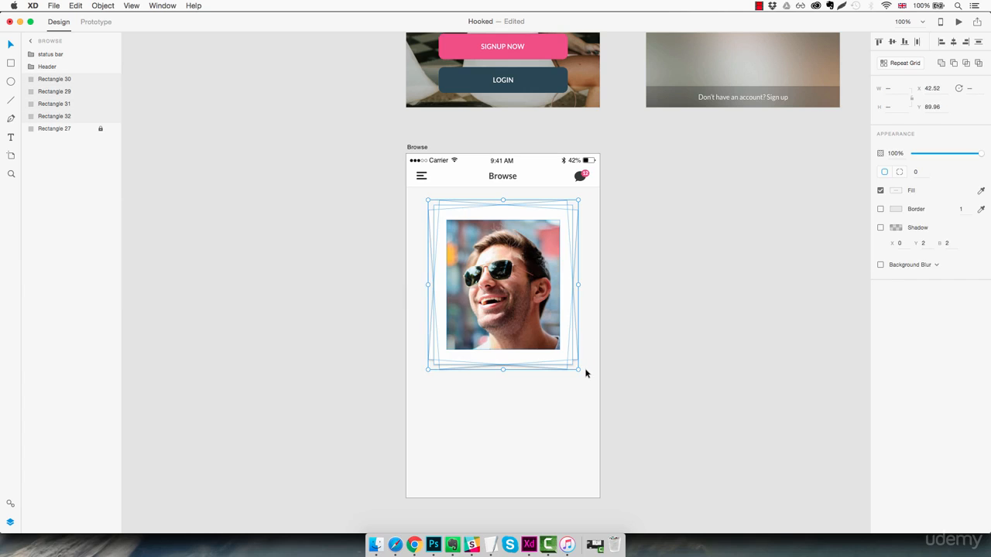
pyautogui.press('super+g')
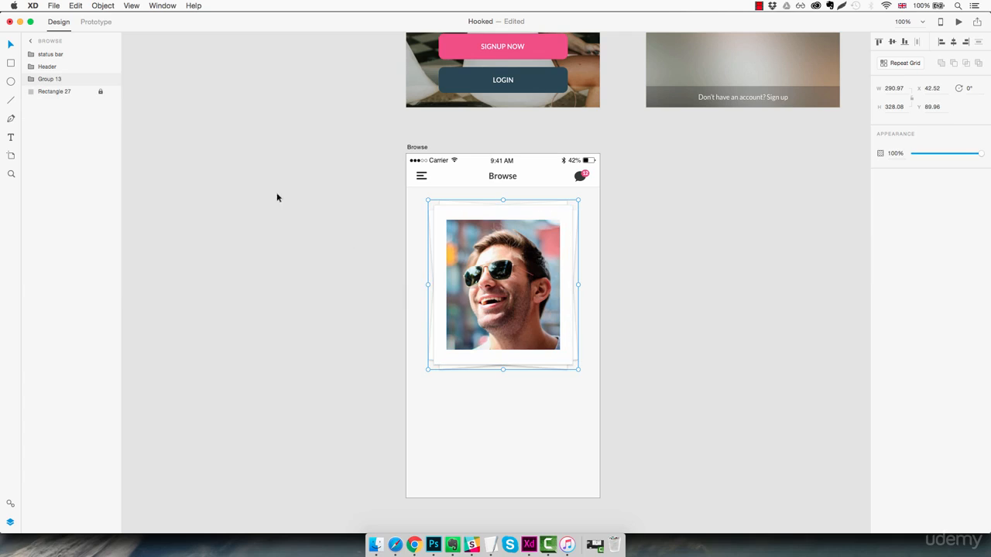
pyautogui.doubleClick(49, 80)
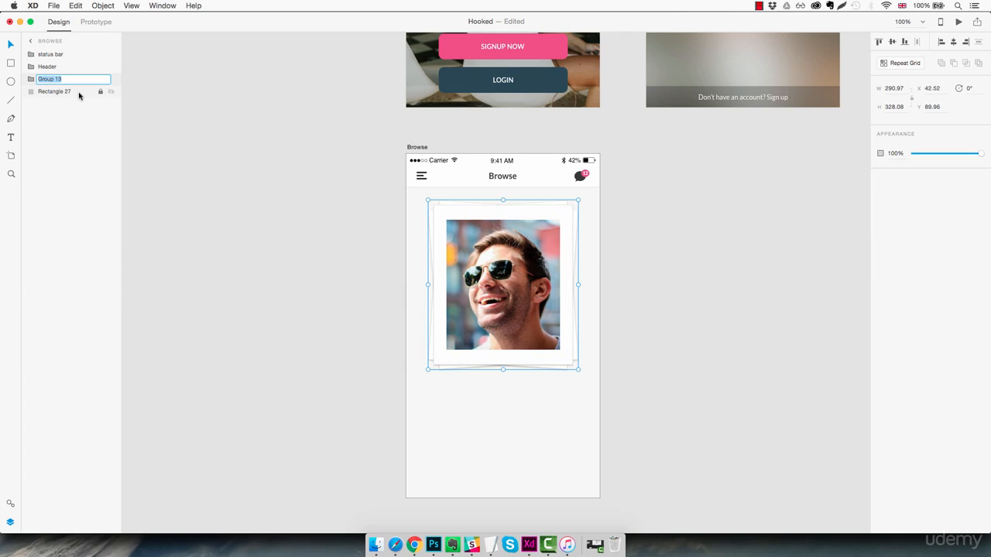
pyautogui.write('Photo 1')
pyautogui.write('rame')
pyautogui.press('Return')
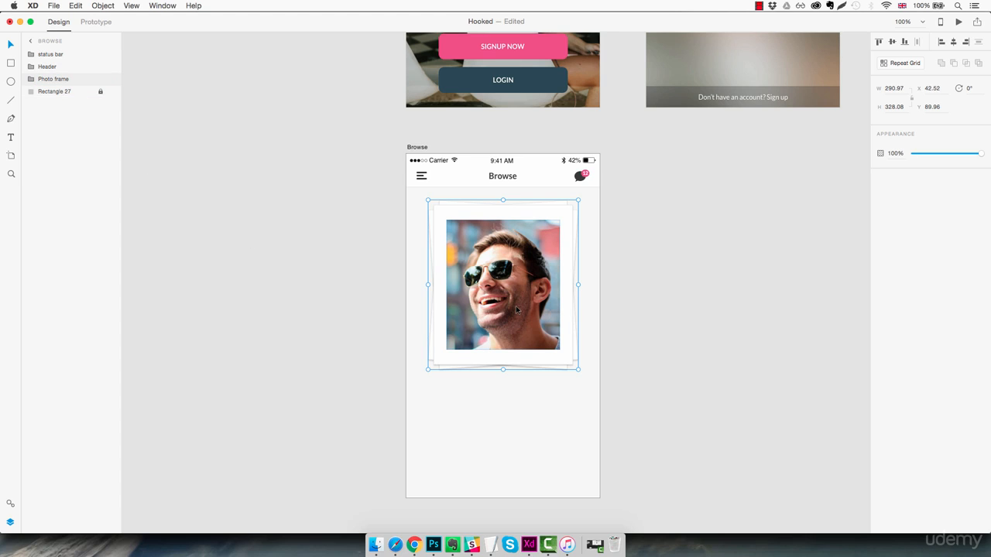
# Step: Draw a white rectangle about 387 × 193 across the artboard's bottom below the photo cards and set its border to #E0E0E0
pyautogui.hscroll(1, 517, 309)
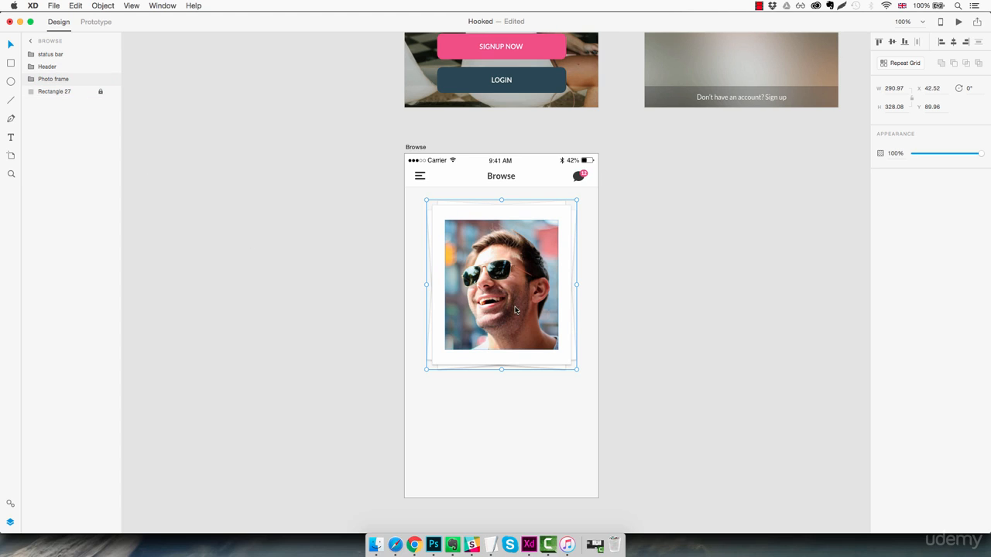
pyautogui.click(623, 372)
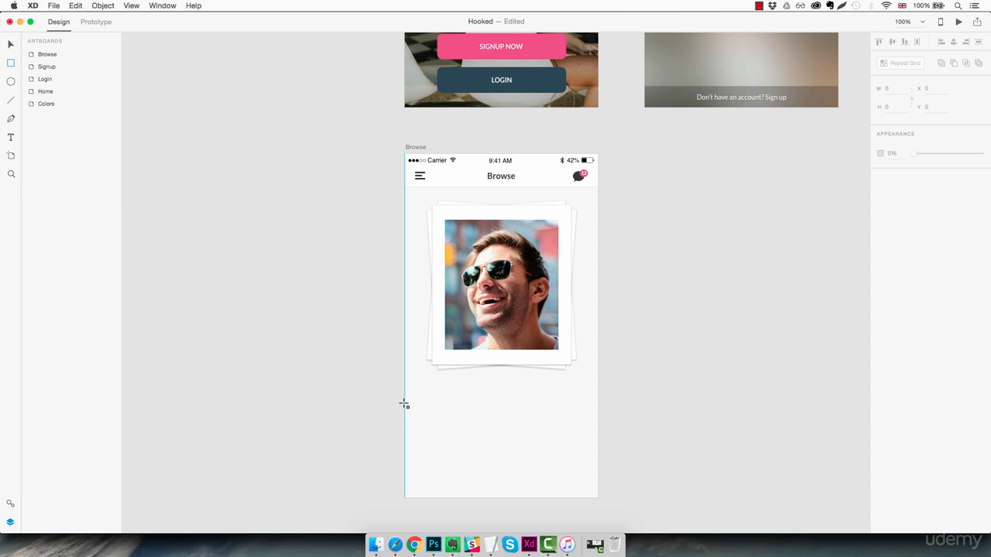
pyautogui.moveTo(483, 455)
pyautogui.mouseDown()
pyautogui.moveTo(586, 485)
pyautogui.moveTo(603, 503)
pyautogui.mouseUp()
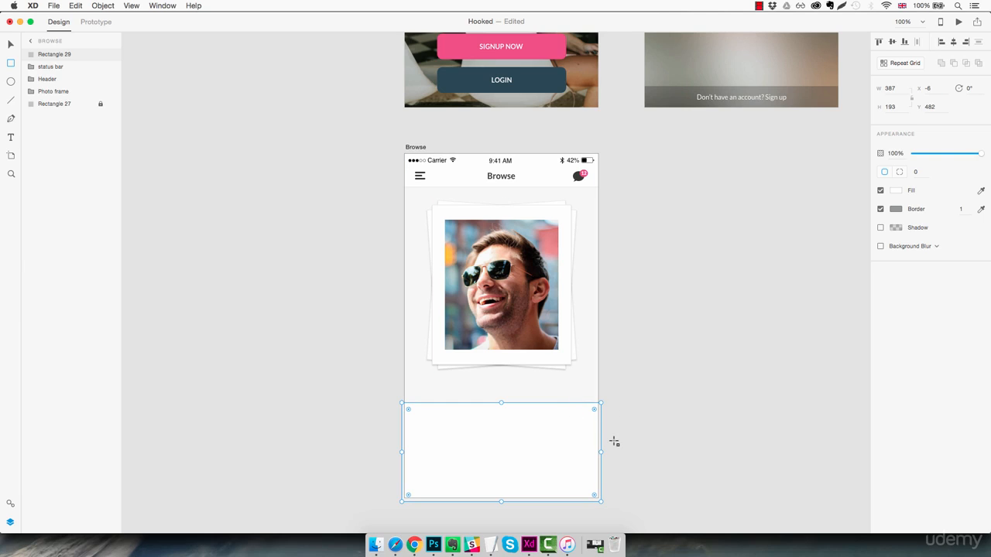
pyautogui.click(897, 210)
pyautogui.moveTo(848, 202); pyautogui.dragTo(758, 157)
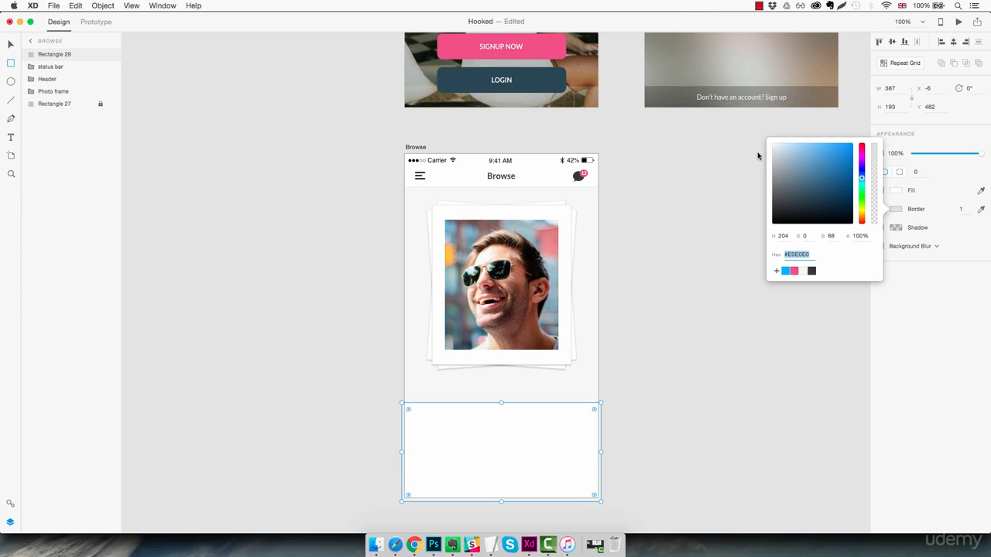
pyautogui.click(654, 421)
pyautogui.click(654, 420)
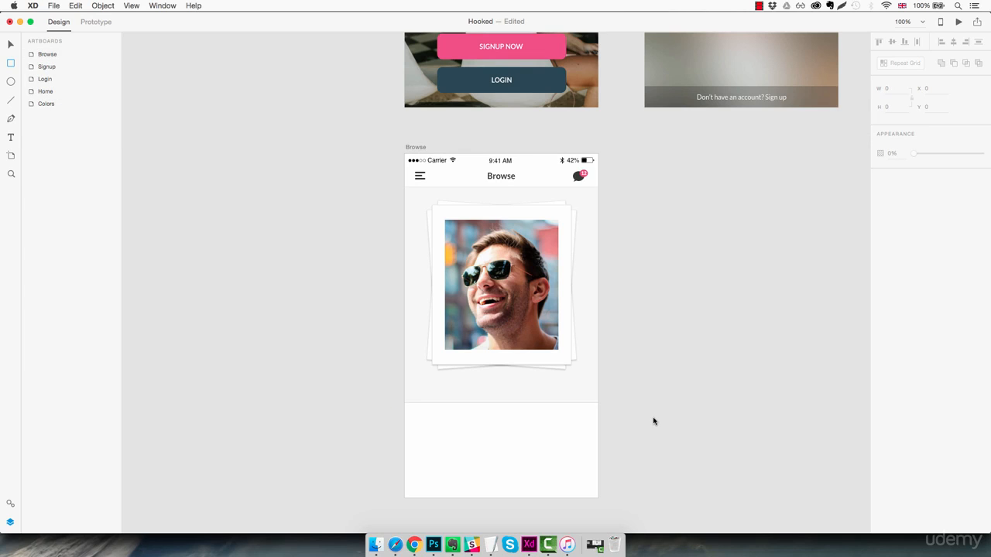
# Step: Draw a vertical guide line about 79 long on the artboard's horizontal center, crossing the white rectangle's top edge
pyautogui.press('z')
pyautogui.click(506, 442)
pyautogui.scroll(-2, 515, 402)
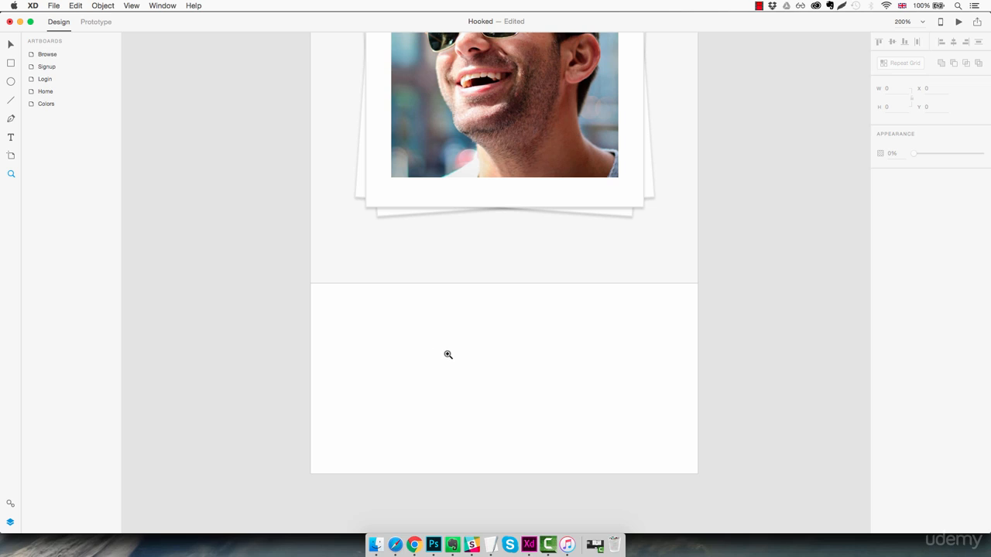
pyautogui.click(11, 100)
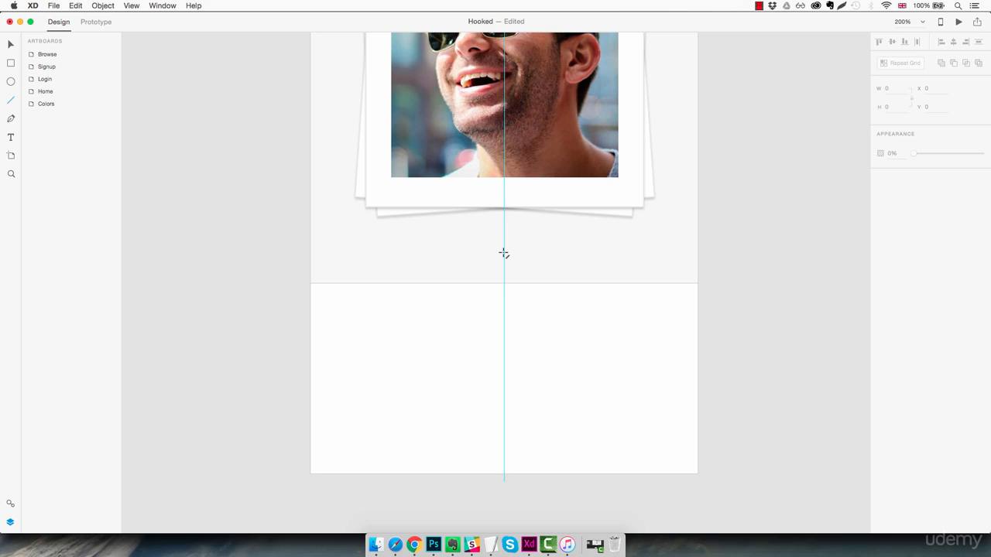
pyautogui.moveTo(504, 253); pyautogui.dragTo(521, 333)
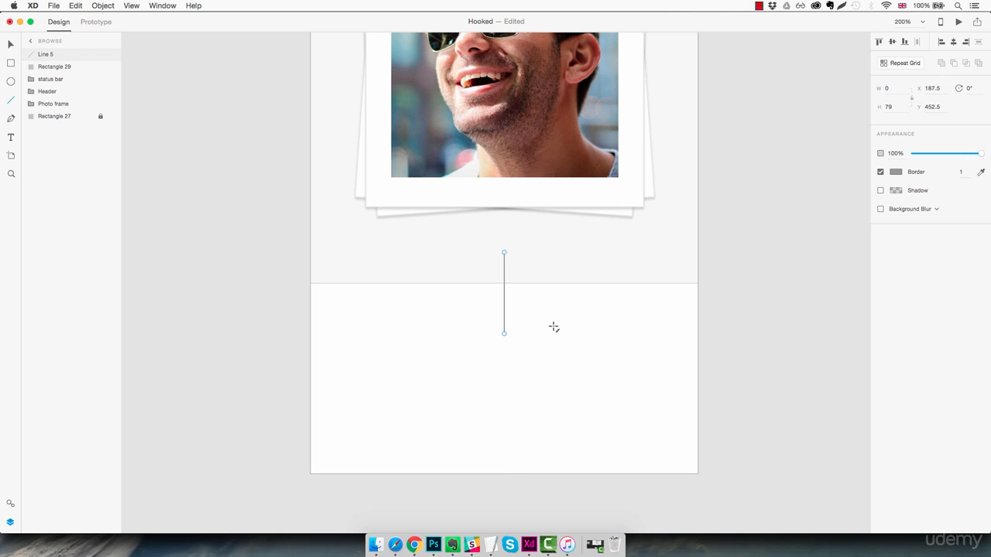
# Step: Lower the bottom white rectangle's top edge to Y 500, reducing its height to 175
pyautogui.press('v')
pyautogui.click(550, 331)
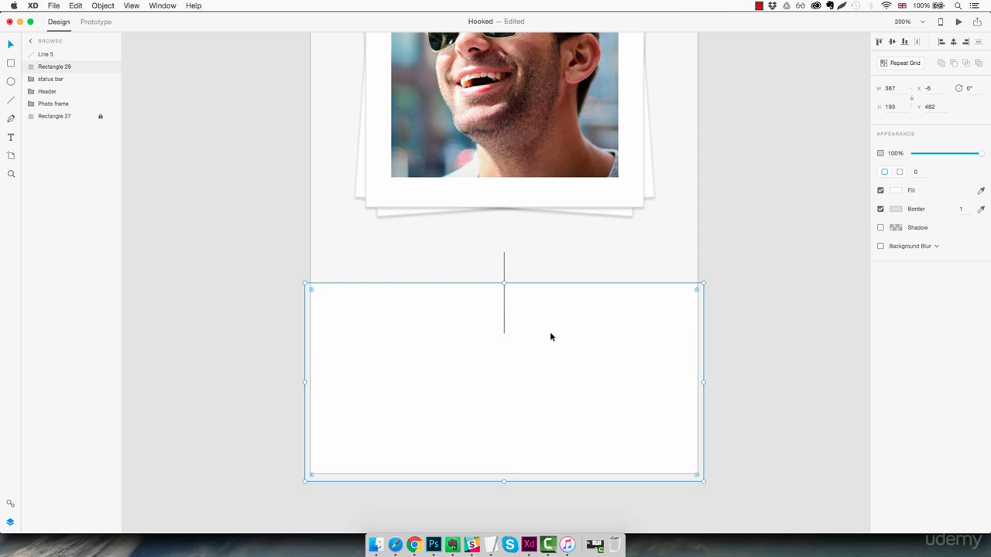
pyautogui.moveTo(504, 283); pyautogui.dragTo(507, 301)
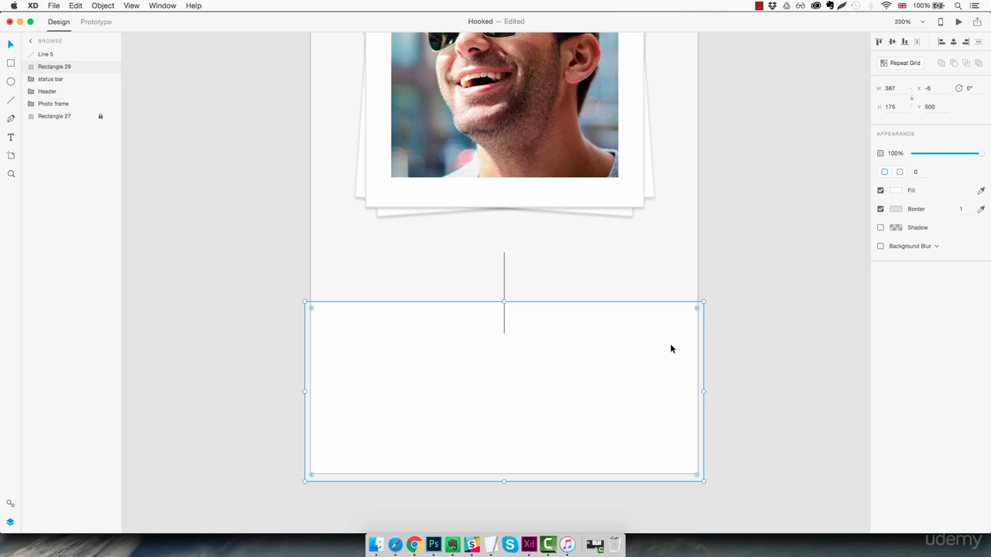
pyautogui.click(575, 295)
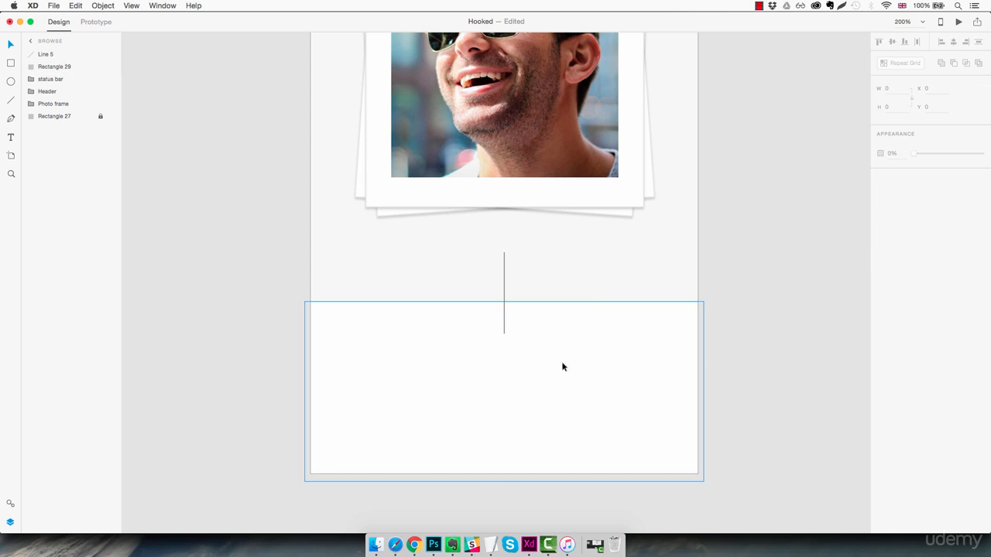
# Step: Open the bottom white rectangle for path editing, try moving its upper-left anchor point outward, and undo that move
pyautogui.click(560, 384)
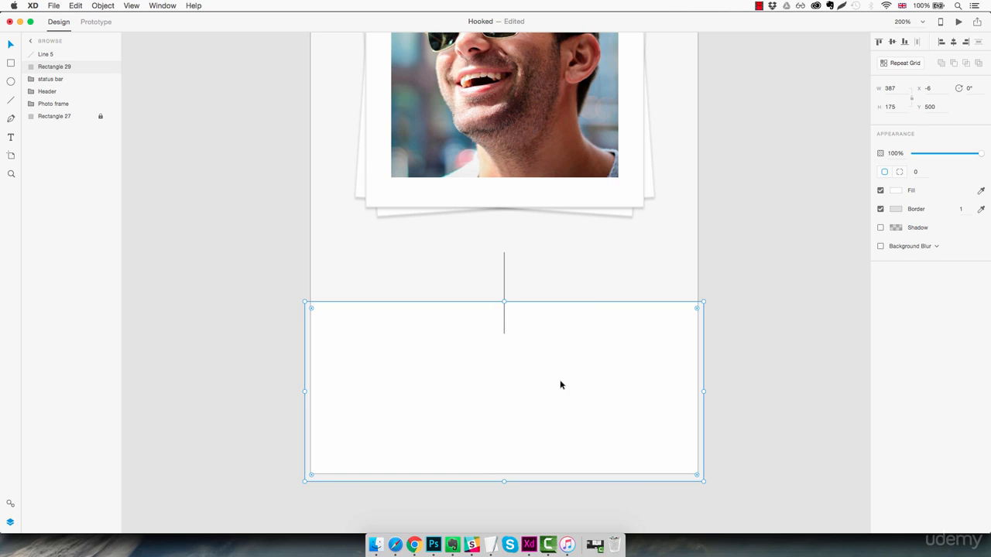
pyautogui.doubleClick(435, 376)
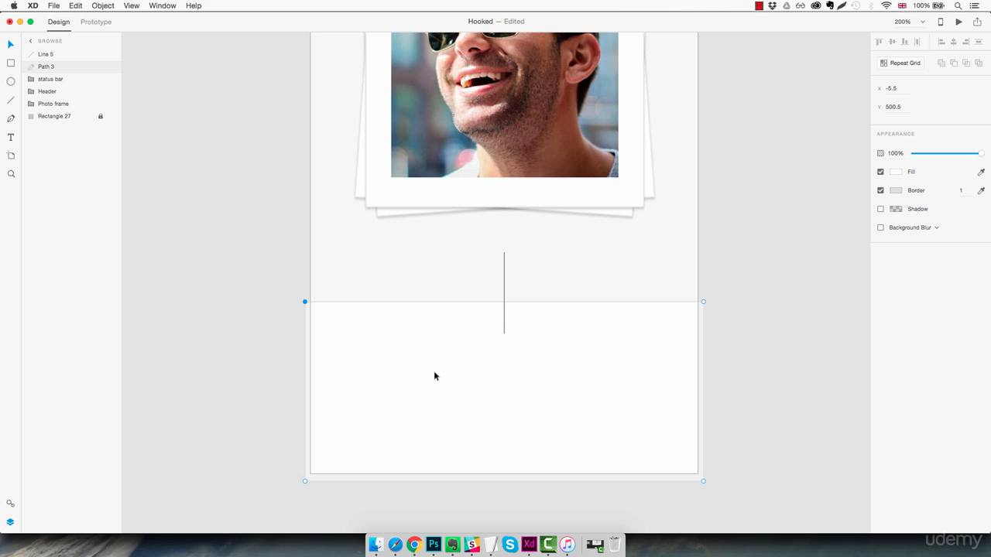
pyautogui.moveTo(304, 302); pyautogui.dragTo(286, 295)
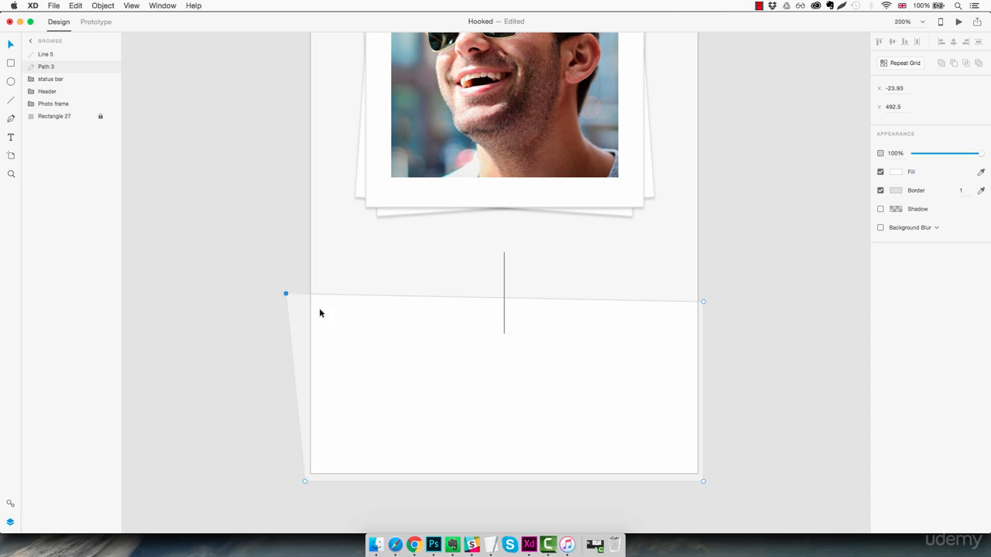
pyautogui.press('super+z')
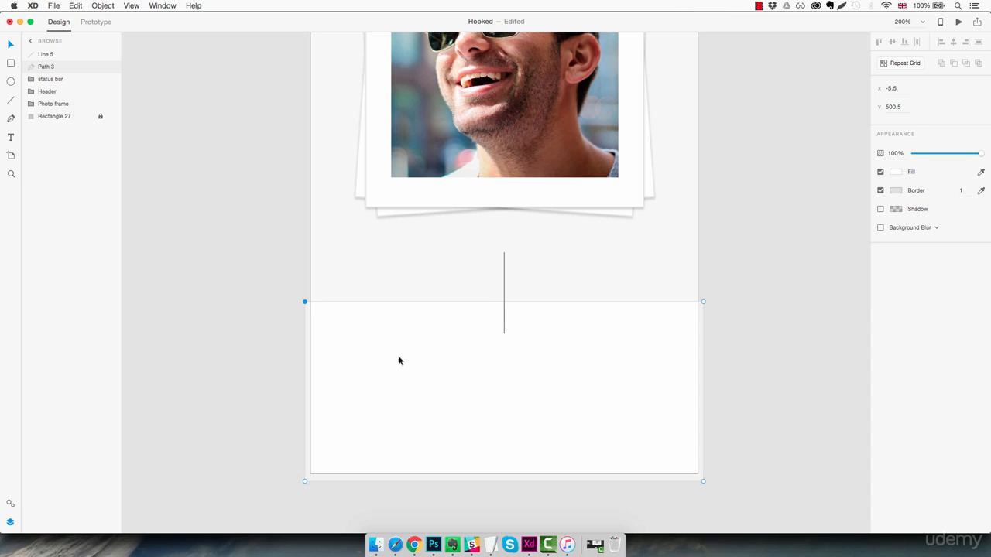
# Step: Add an anchor point at the middle of the bottom panel's top edge, raise it to Y 454.5 and convert it to a smooth curve
pyautogui.click(505, 303)
pyautogui.moveTo(505, 303); pyautogui.dragTo(504, 257)
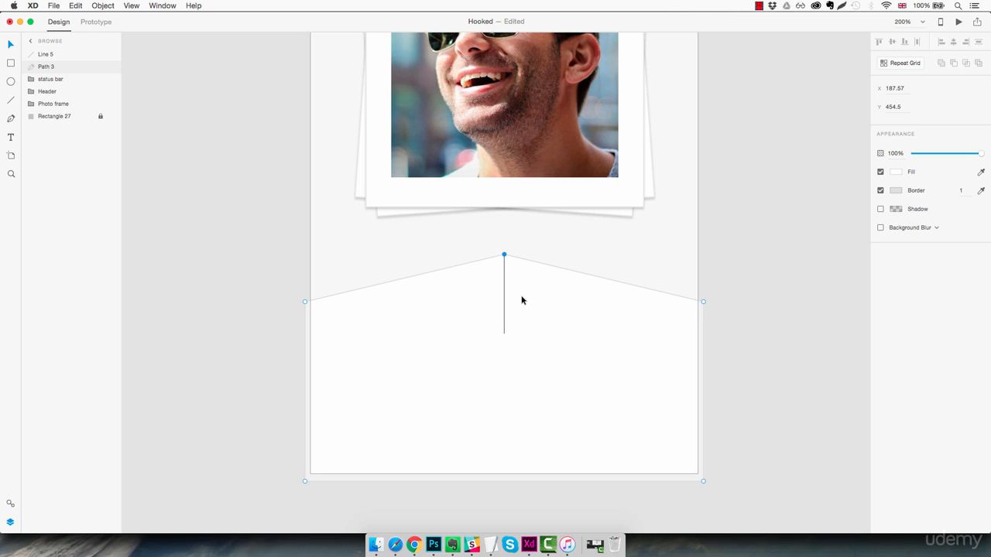
pyautogui.doubleClick(504, 256)
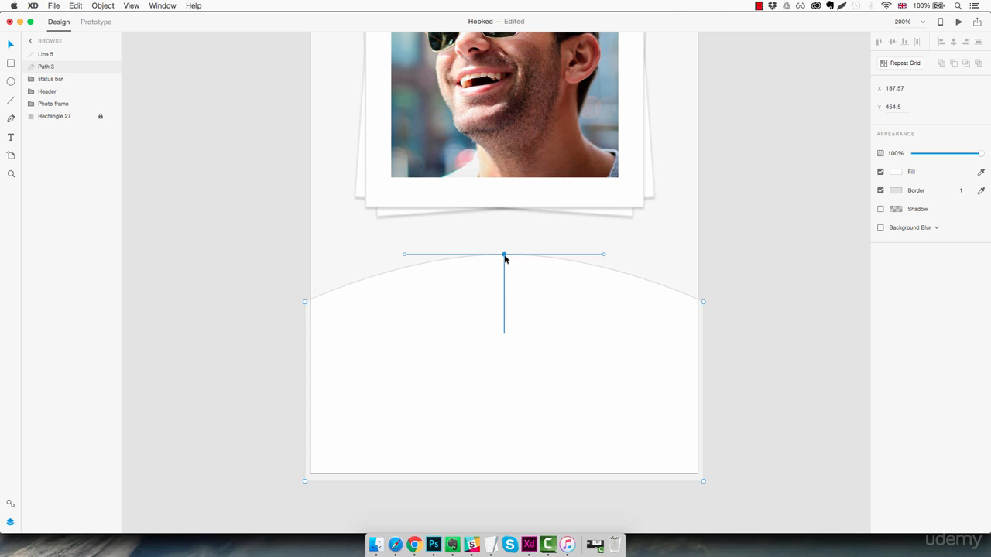
pyautogui.click(720, 305)
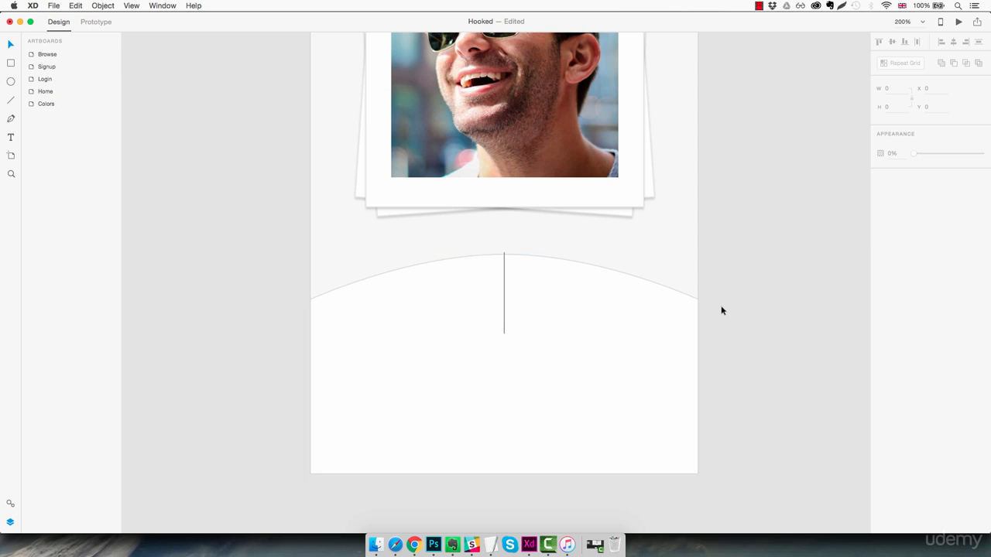
# Step: Lock the curved white panel and delete the vertical guide line at its center
pyautogui.click(614, 353)
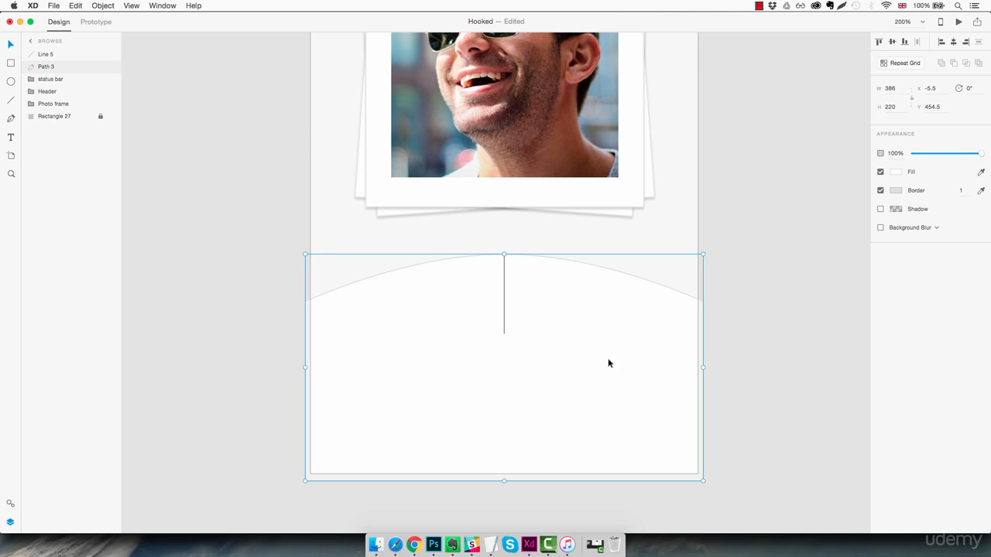
pyautogui.press('super+l')
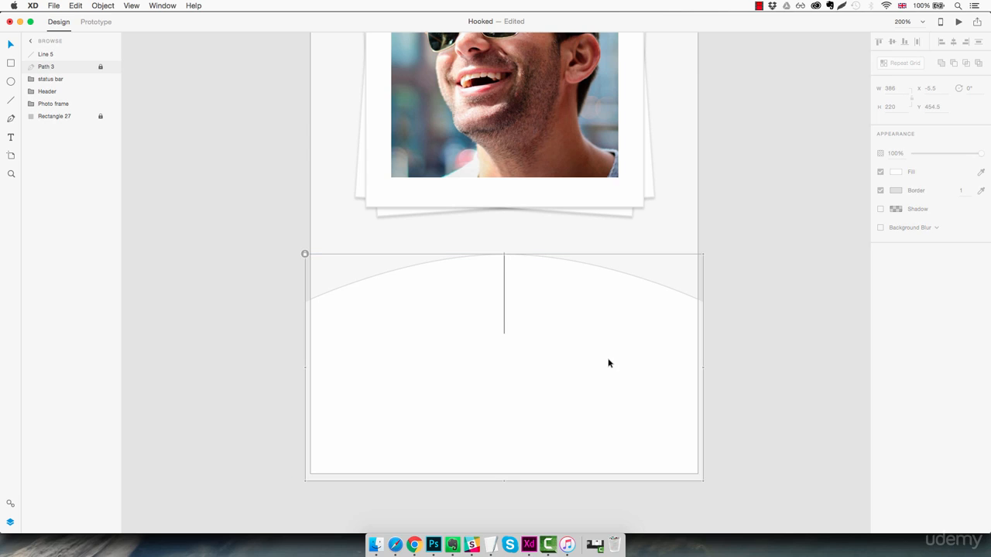
pyautogui.moveTo(533, 289); pyautogui.dragTo(491, 339)
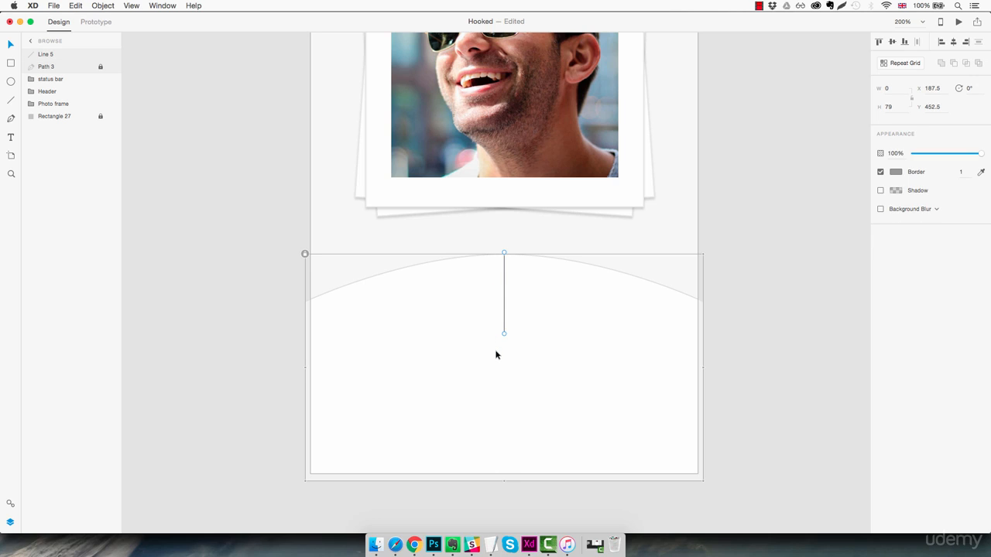
pyautogui.press('Delete')
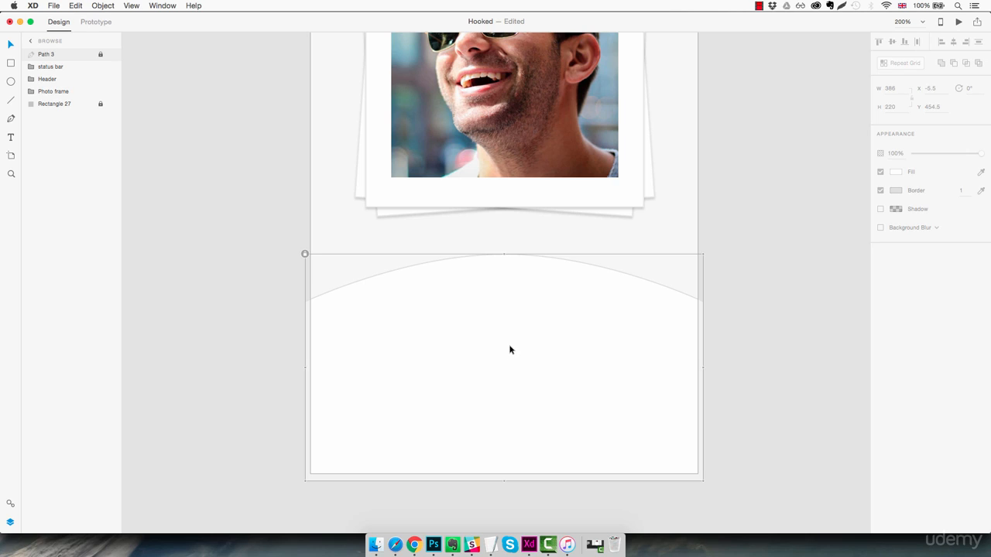
# Step: Rename the curved panel's layer as "Content section" and deselect it
pyautogui.doubleClick(49, 54)
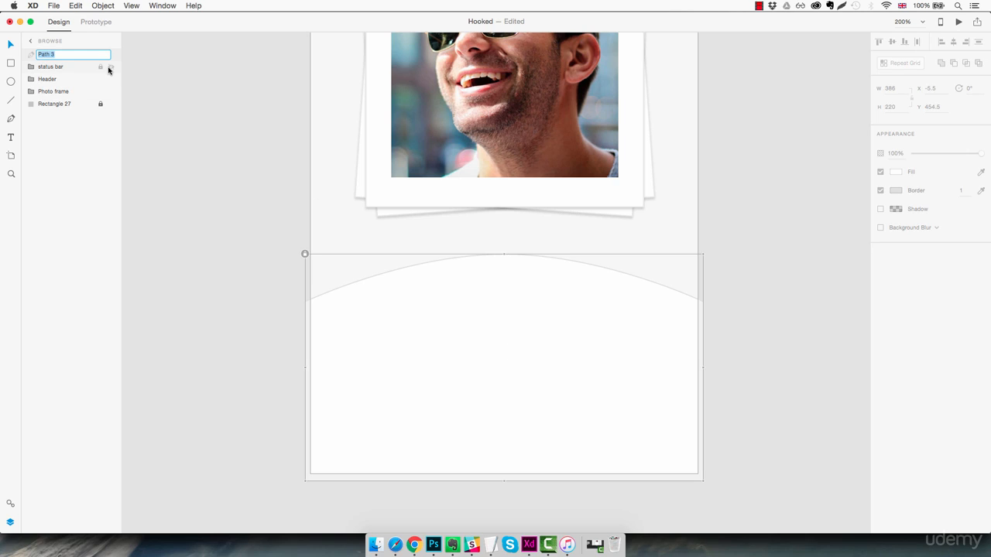
pyautogui.write('Content section')
pyautogui.press('Return')
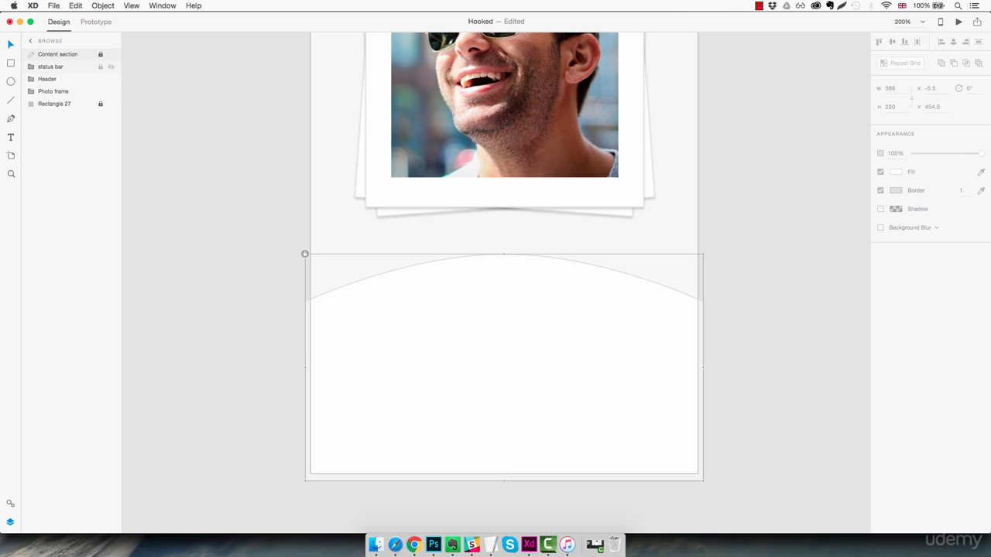
pyautogui.click(735, 298)
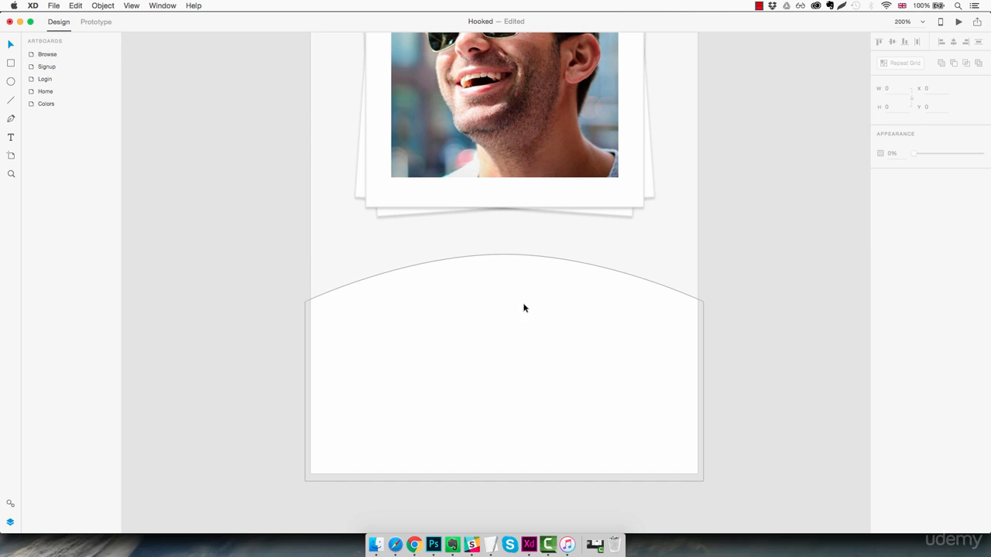
# Step: Add the profile's first name as a text object near the top of the curved panel and set its font to Lato
pyautogui.press('t')
pyautogui.click(446, 298)
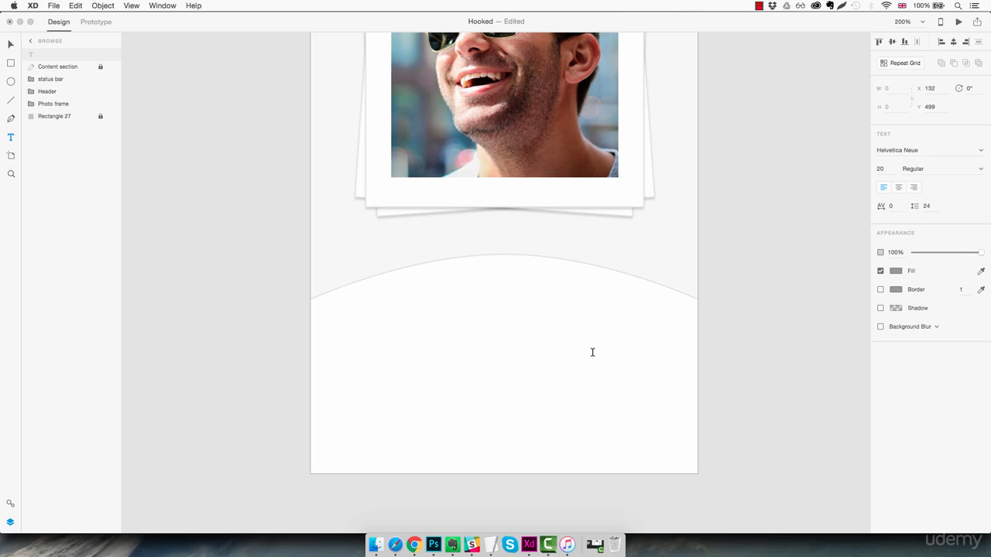
pyautogui.write('Benjamin')
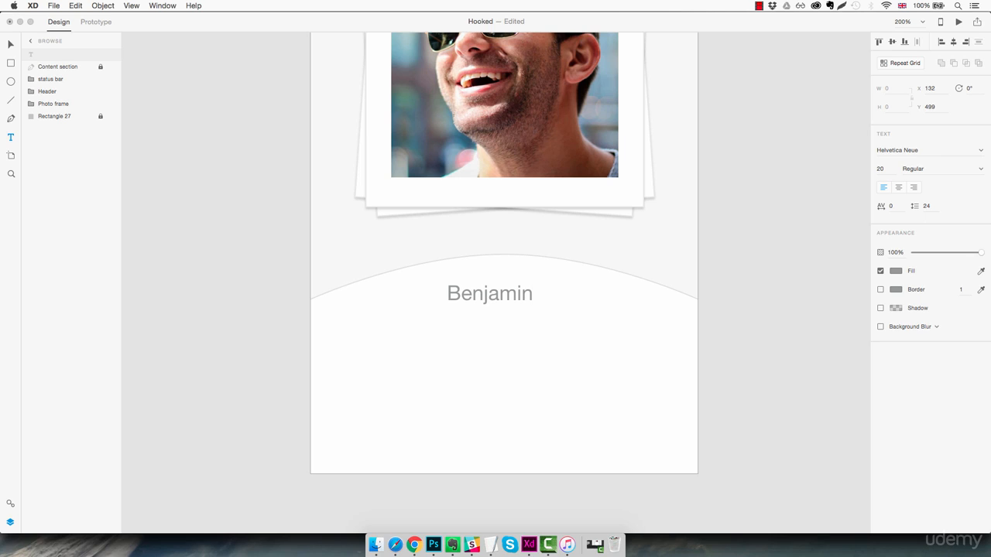
pyautogui.press('Escape')
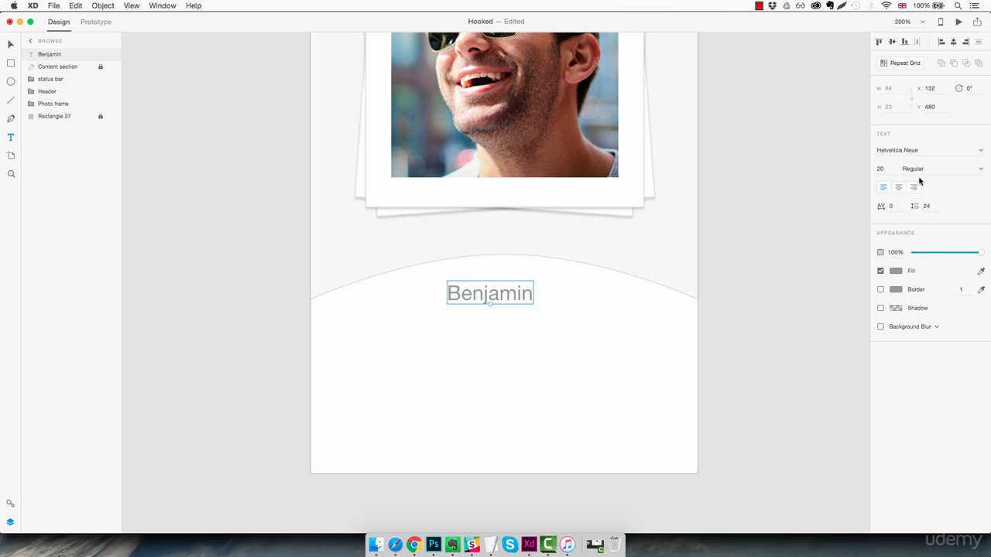
pyautogui.click(923, 151)
pyautogui.write('Lato')
pyautogui.press('Return')
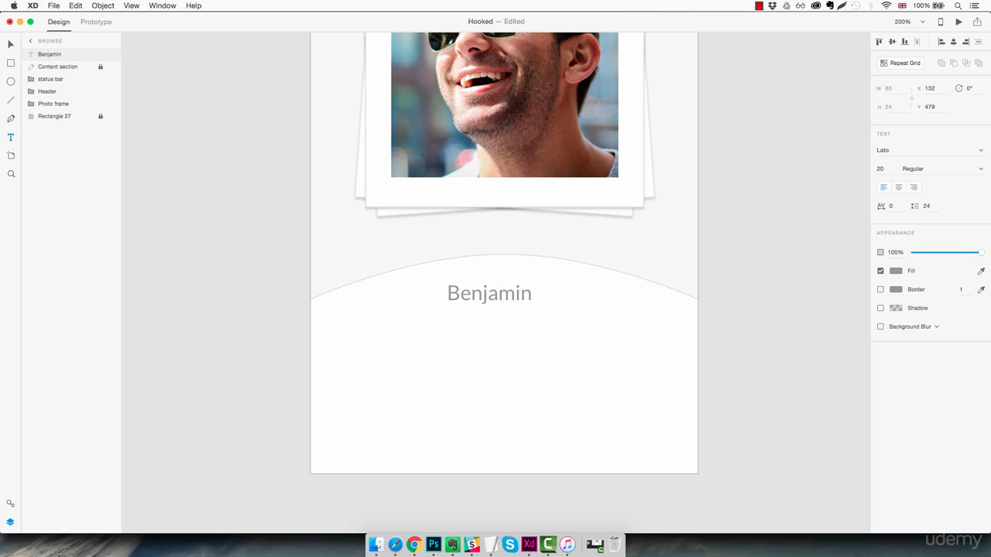
# Step: Set the profile name text to size 25 and Light weight, and fill it with the dark #383838 swatch
pyautogui.click(882, 168)
pyautogui.press('Up')
pyautogui.press('Up')
pyautogui.press('Up')
pyautogui.press('Up')
pyautogui.press('Up')
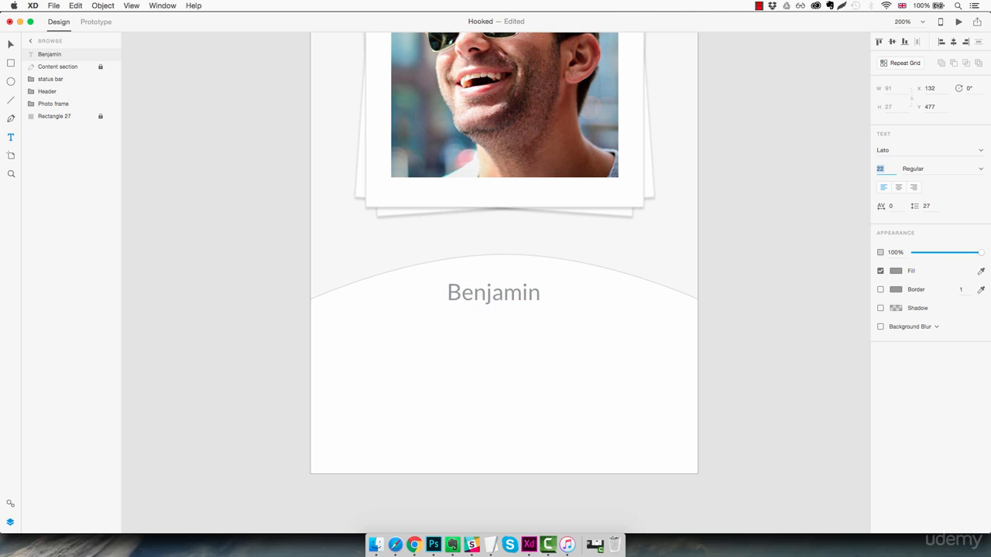
pyautogui.click(980, 169)
pyautogui.click(921, 197)
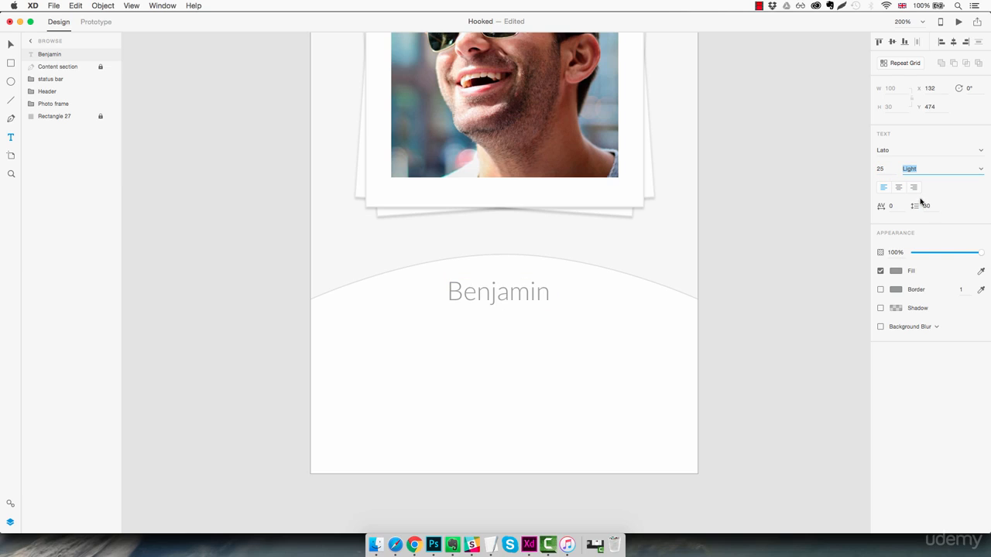
pyautogui.click(896, 271)
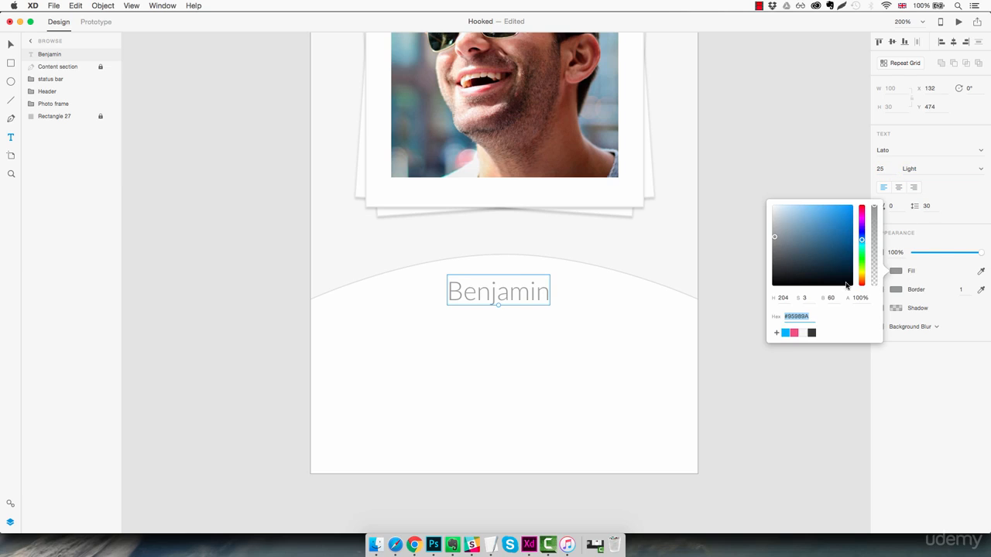
pyautogui.click(811, 333)
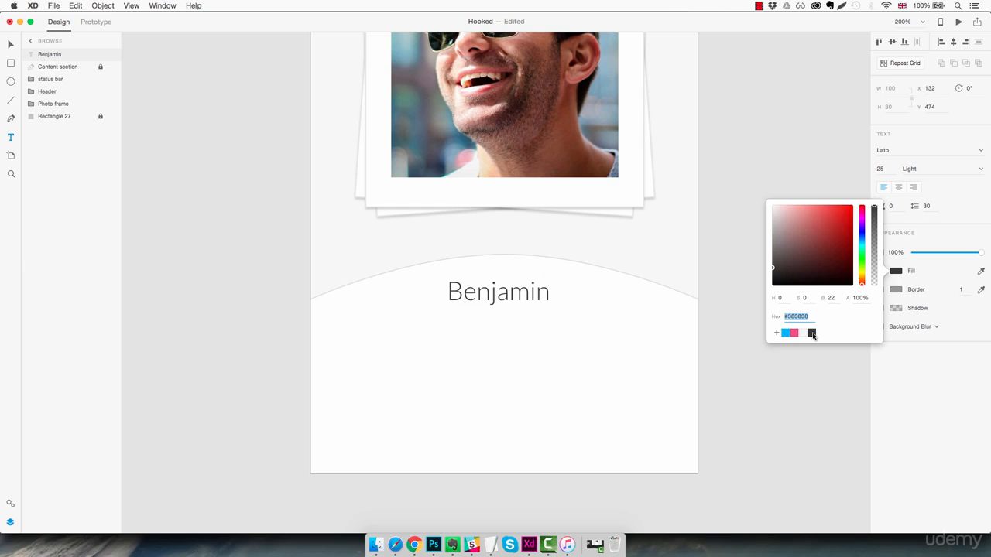
pyautogui.click(548, 307)
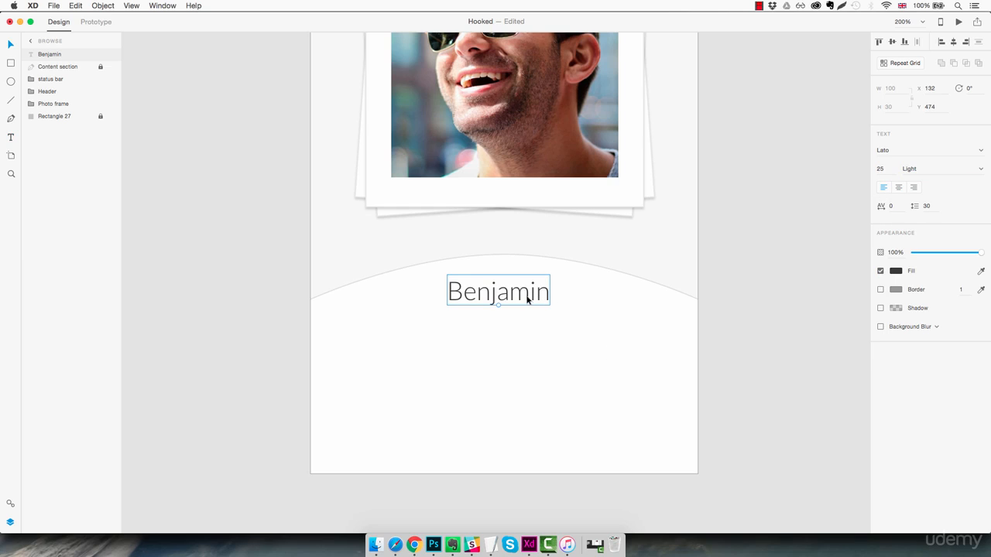
# Step: Center the profile name near the panel's top, place a copy of it directly underneath and set the copy's size to 13
pyautogui.moveTo(528, 297); pyautogui.dragTo(504, 319)
pyautogui.press('super+z')
pyautogui.click(882, 168)
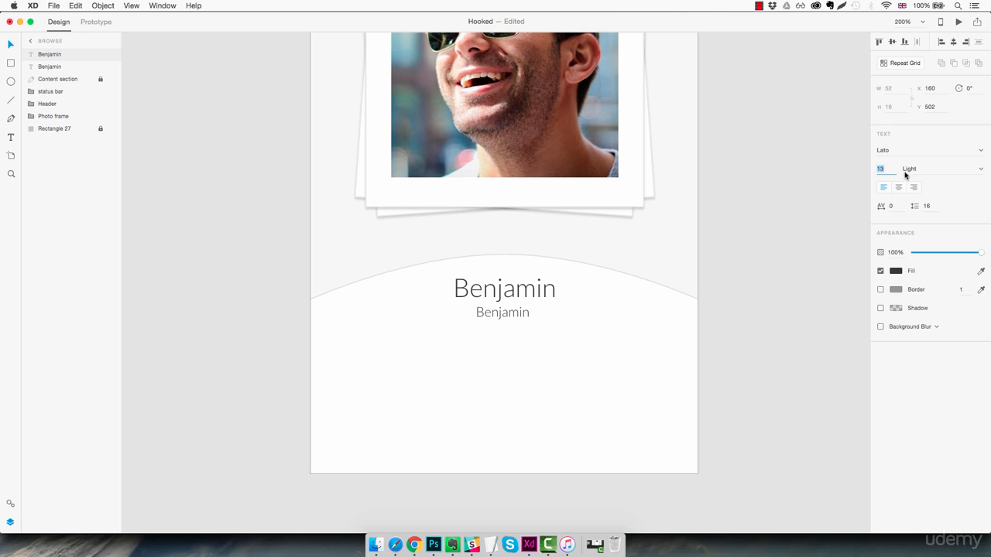
pyautogui.write('13')
pyautogui.press('Return')
# Step: Replace the smaller copy's text with "28 yrs old • 1.2km away"
pyautogui.click(501, 311)
pyautogui.doubleClick(485, 310)
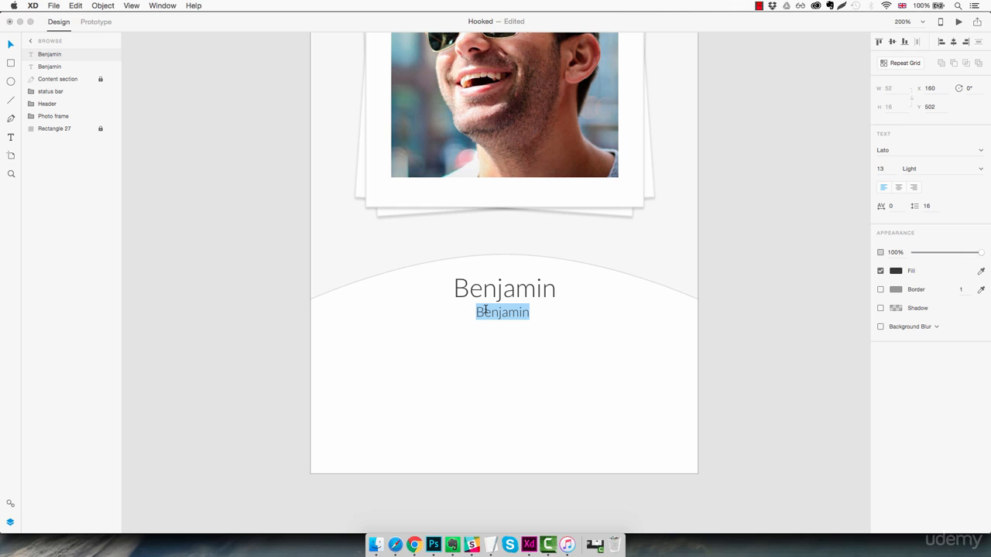
pyautogui.write('28')
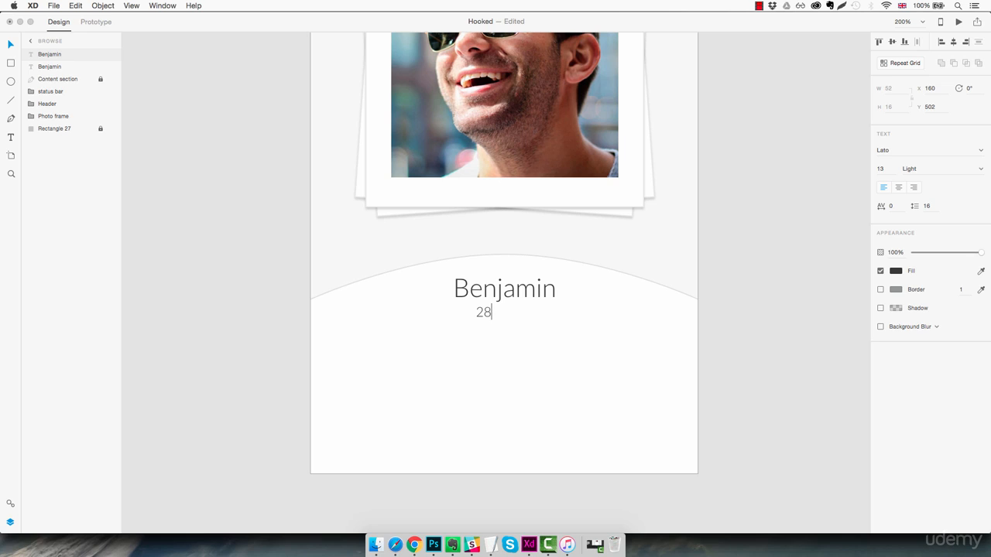
pyautogui.write(' yrs old • 1.2km away')
pyautogui.press('Escape')
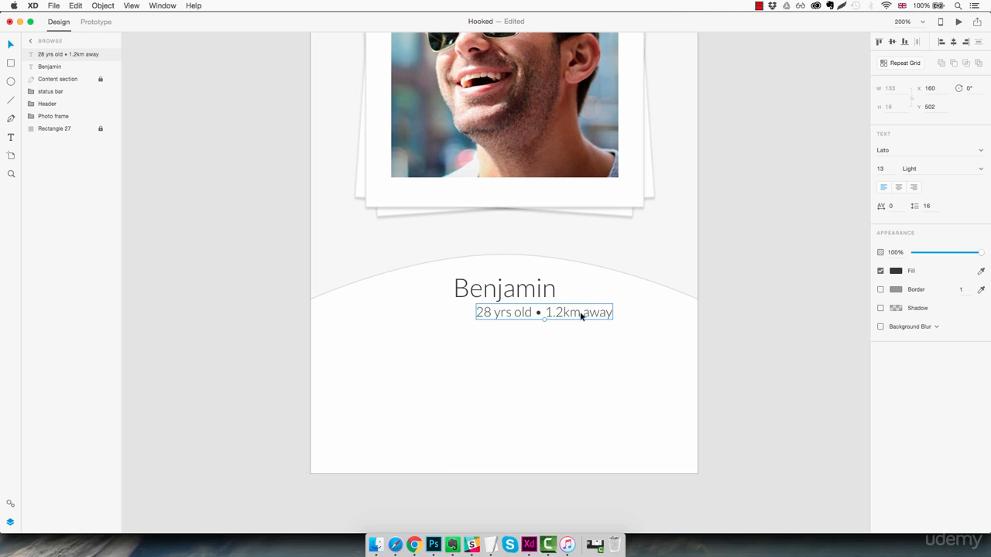
# Step: Center the age and distance line under the profile name at Y 505 and reduce its opacity to about 81%
pyautogui.moveTo(581, 314); pyautogui.dragTo(551, 319)
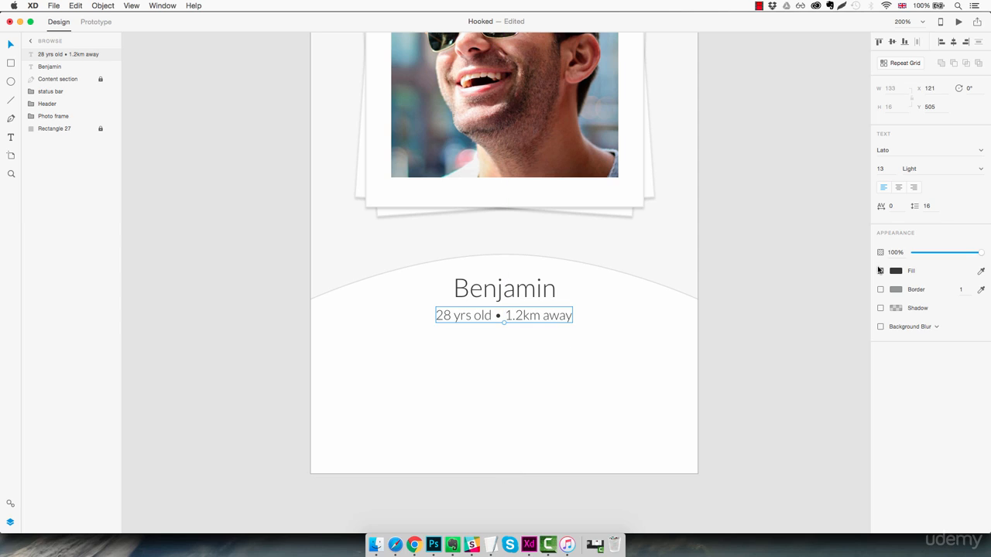
pyautogui.click(979, 253)
pyautogui.moveTo(981, 254); pyautogui.dragTo(972, 256)
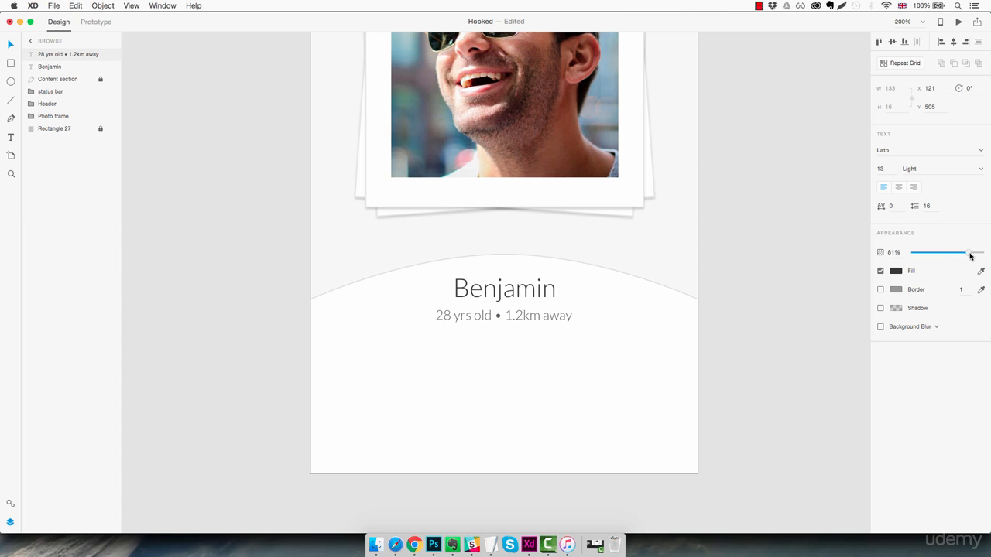
pyautogui.moveTo(970, 256); pyautogui.dragTo(969, 256)
pyautogui.click(623, 380)
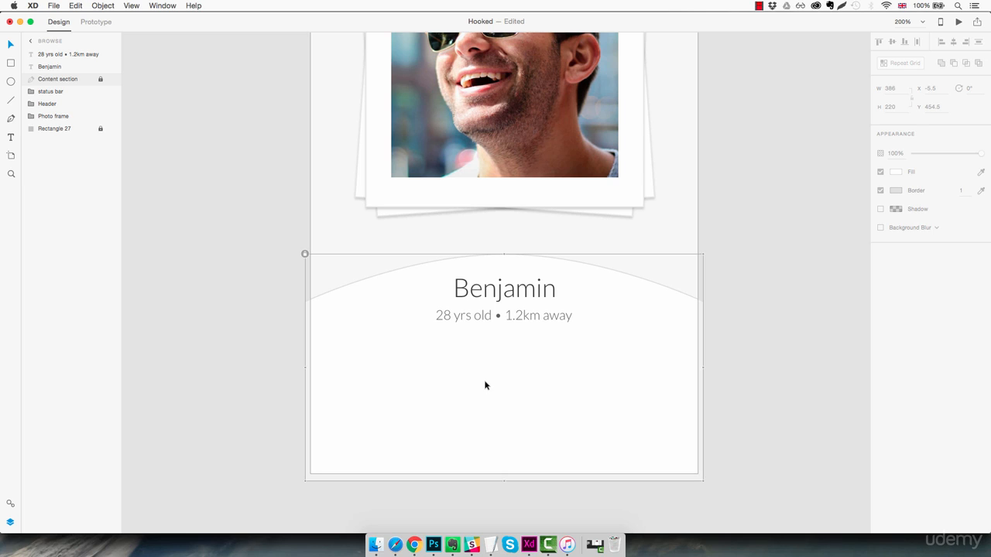
# Step: Draw a 78 × 78 circle in the left half of the panel below the text and position it at X 60, Y 547
pyautogui.press('e')
pyautogui.moveTo(378, 374); pyautogui.dragTo(463, 454)
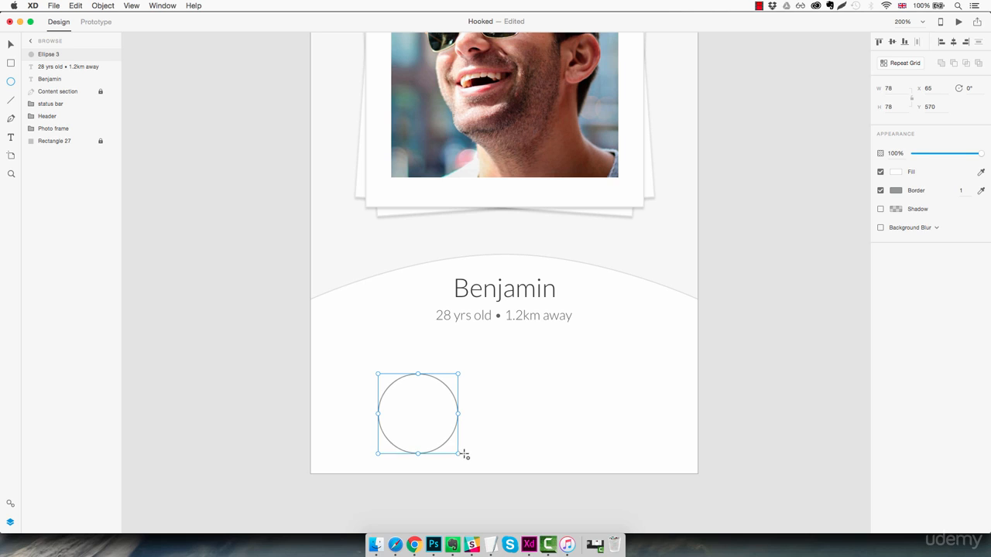
pyautogui.moveTo(426, 423); pyautogui.dragTo(422, 395)
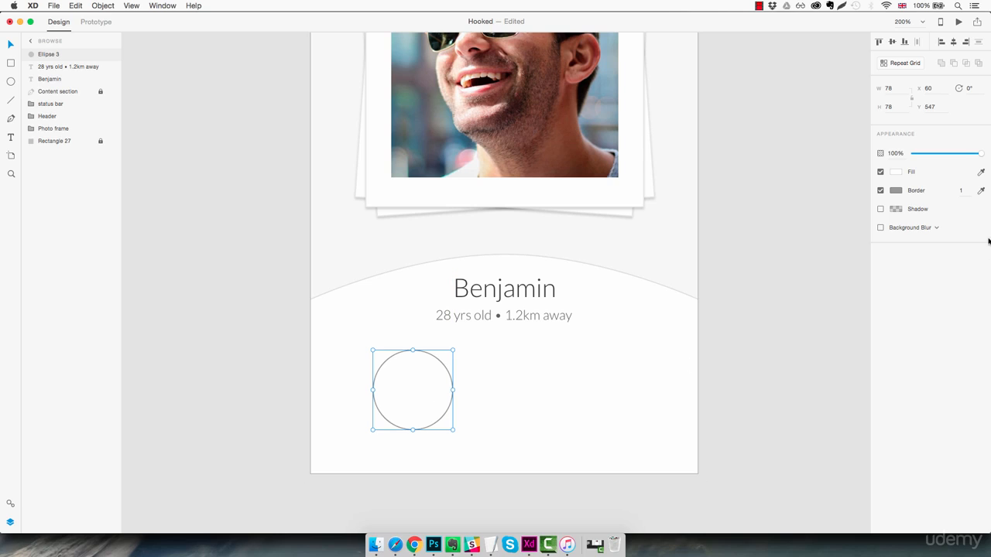
# Step: Fill the circle with the grey secondary color sampled from the Colors artboard and remove its border
pyautogui.click(896, 173)
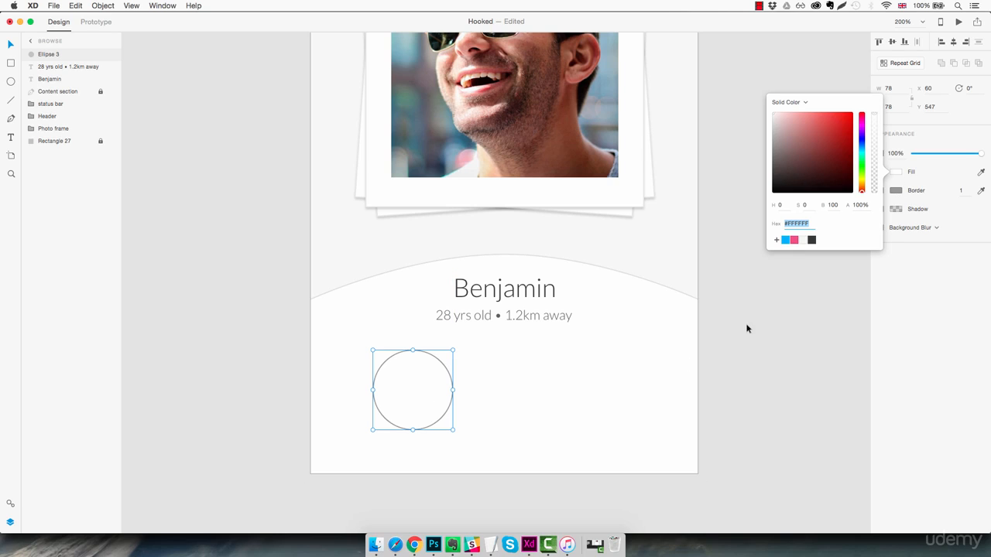
pyautogui.click(779, 315)
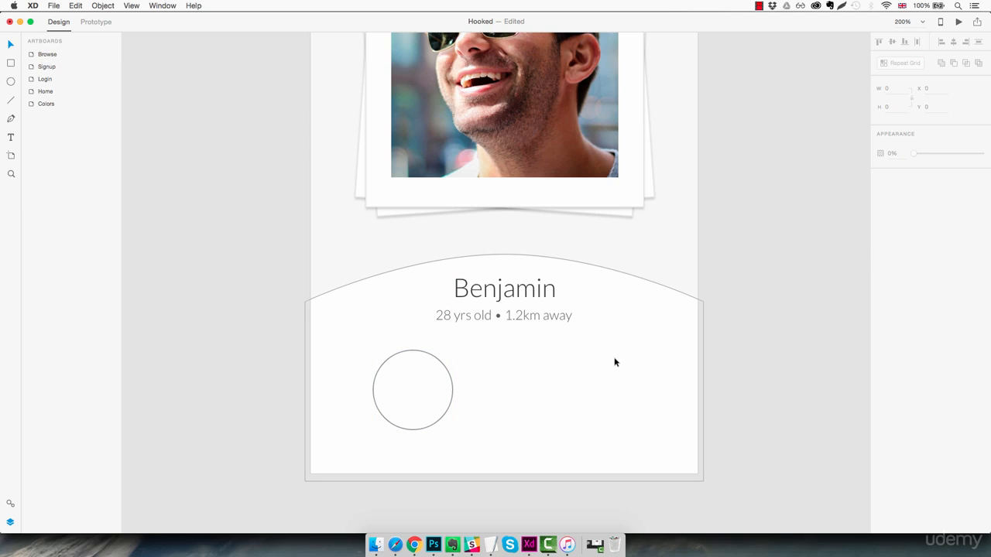
pyautogui.press('super+0')
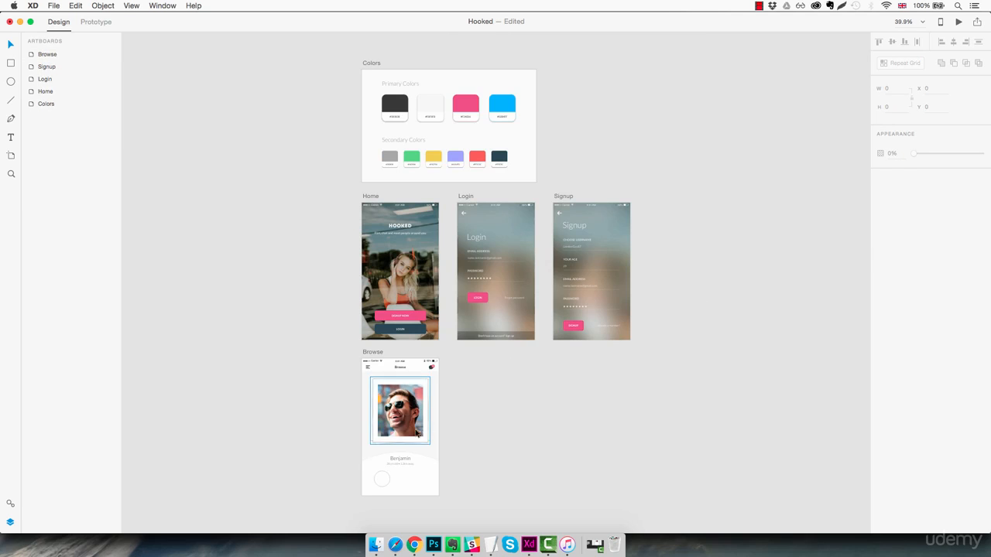
pyautogui.click(381, 479)
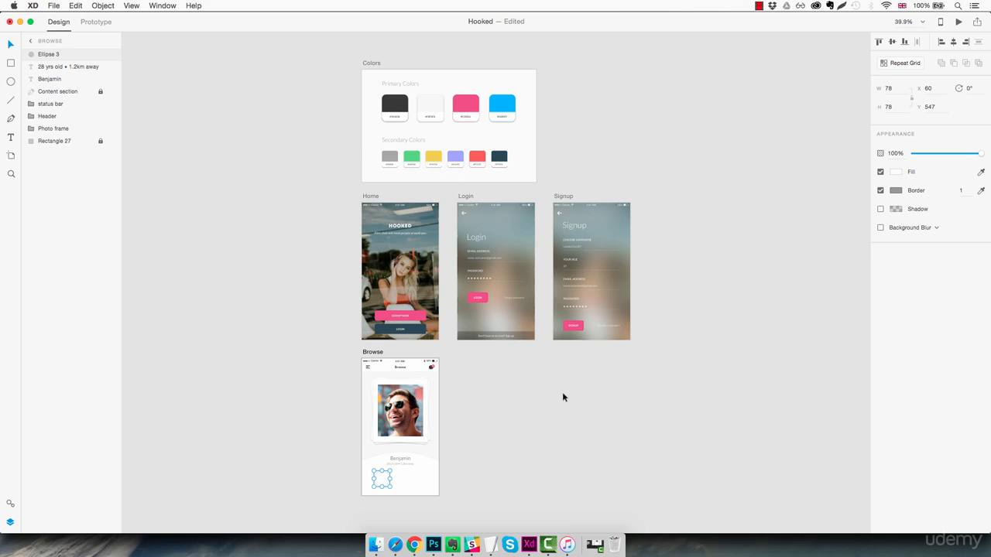
pyautogui.click(981, 171)
pyautogui.click(389, 157)
pyautogui.click(383, 481)
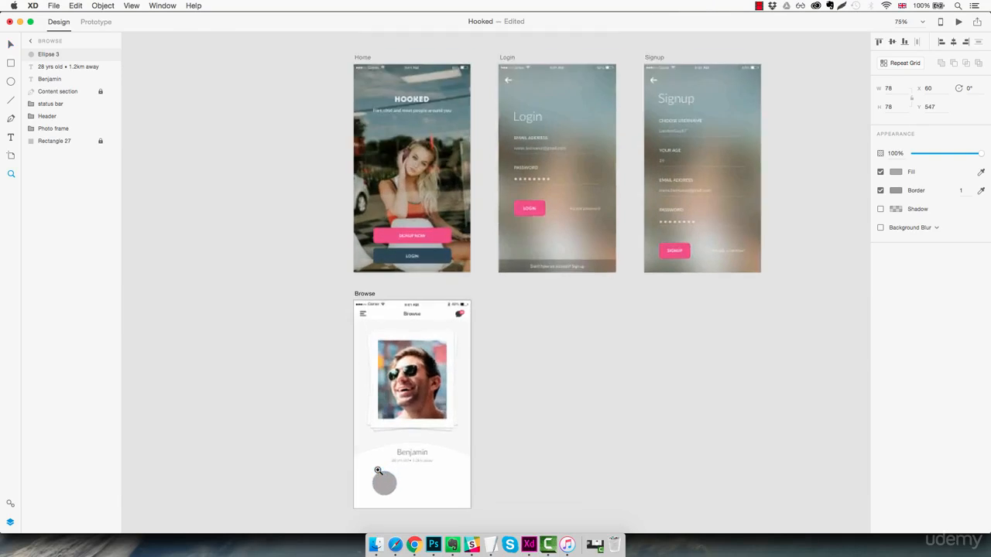
pyautogui.scroll(-4, 449, 410)
pyautogui.click(440, 349)
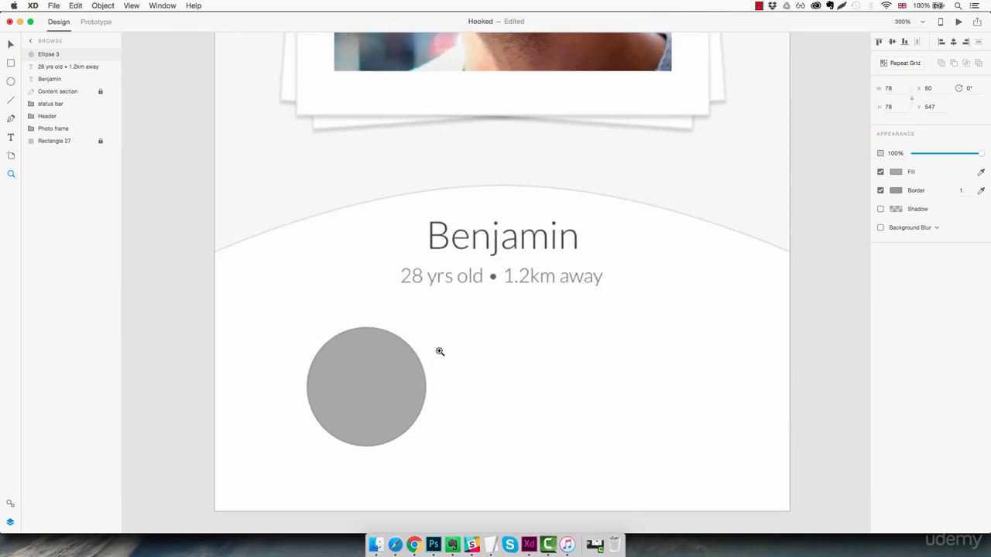
pyautogui.click(880, 191)
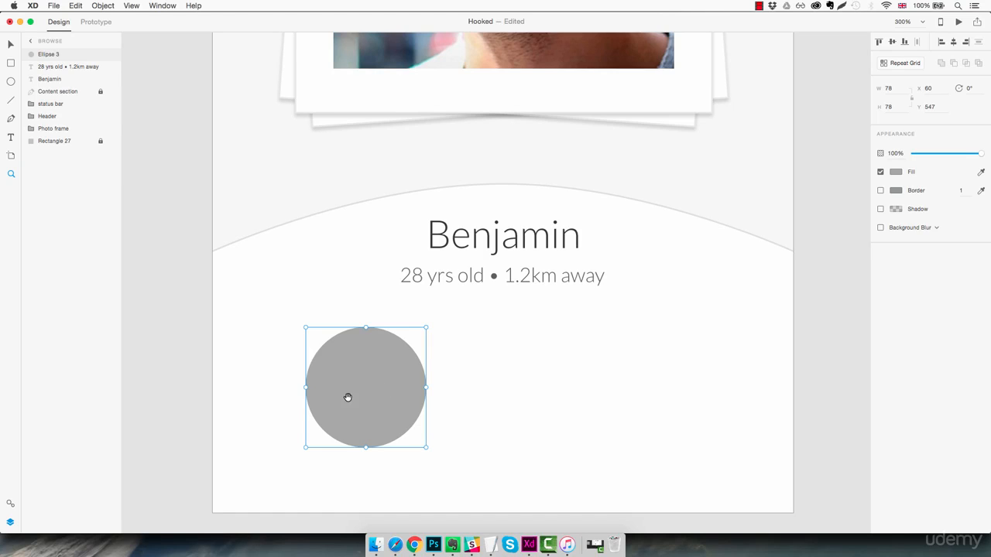
# Step: Draw a narrow vertical rectangle, 9 wide, on the empty pasteboard beside the Browse artboard and set its height to 45
pyautogui.moveTo(348, 397); pyautogui.dragTo(597, 372)
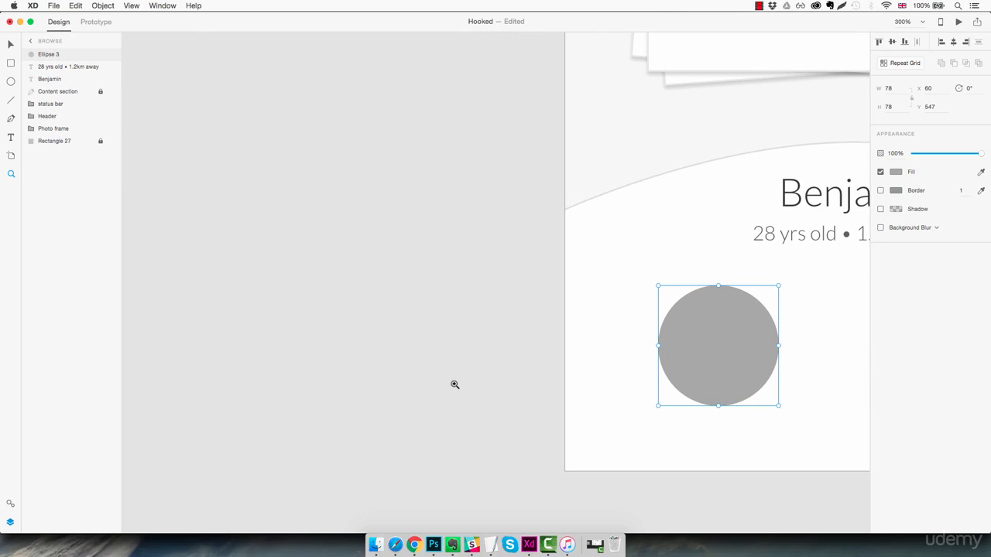
pyautogui.press('r')
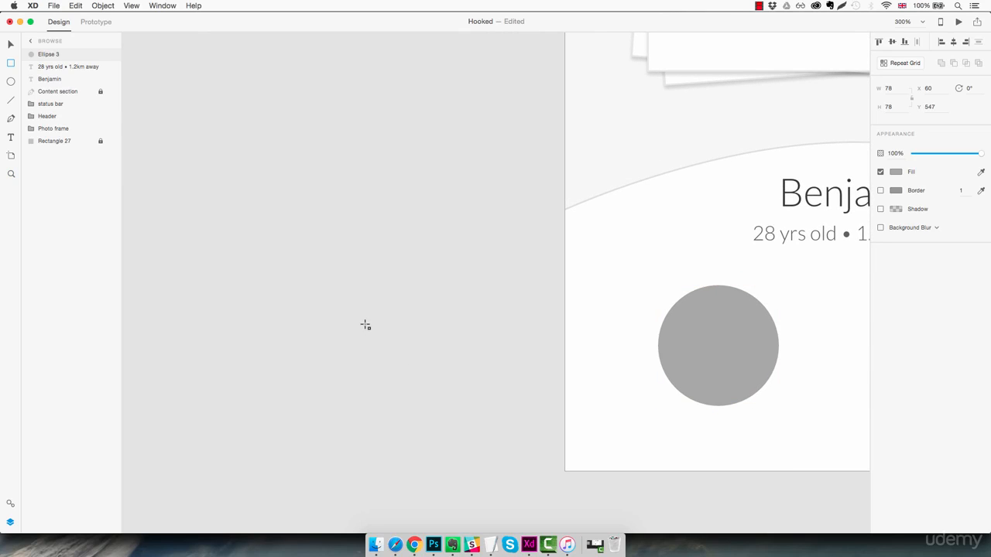
pyautogui.moveTo(365, 325); pyautogui.dragTo(380, 404)
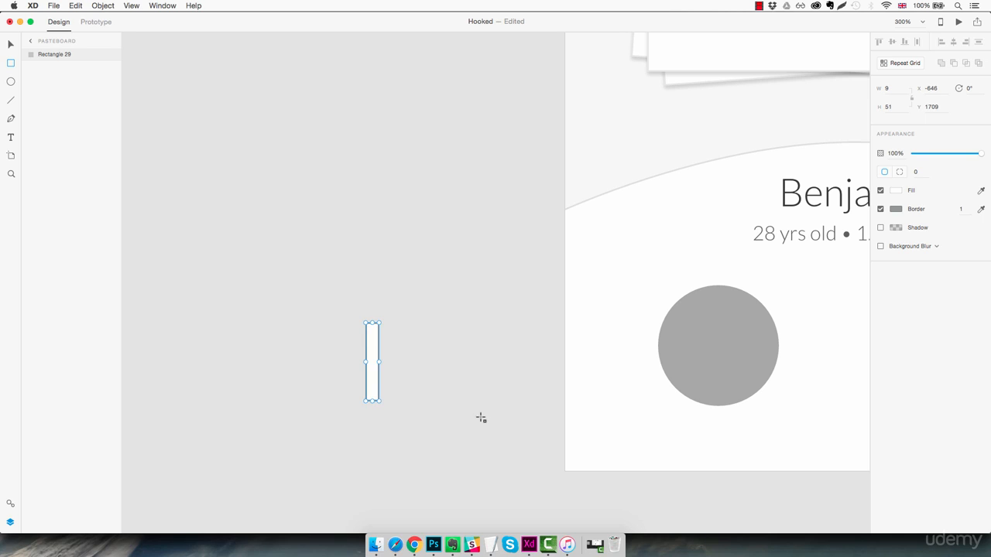
pyautogui.click(897, 106)
pyautogui.write('50')
pyautogui.press('Return')
pyautogui.press('Down')
# Step: Round the bar's corners with a radius of 9, remove its border and rotate it to 45°
pyautogui.click(914, 172)
pyautogui.write('7')
pyautogui.click(880, 209)
pyautogui.write('v')
pyautogui.moveTo(382, 321); pyautogui.dragTo(400, 340)
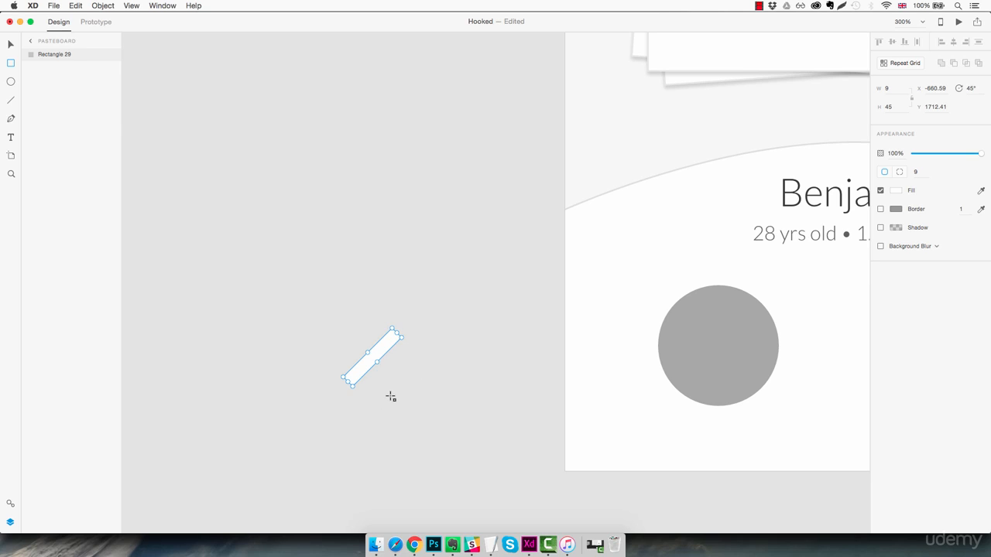
# Step: Duplicate the bar, rotate the copy to 315° and unite both bars into a single X shape
pyautogui.press('super+d')
pyautogui.moveTo(407, 337); pyautogui.dragTo(354, 319)
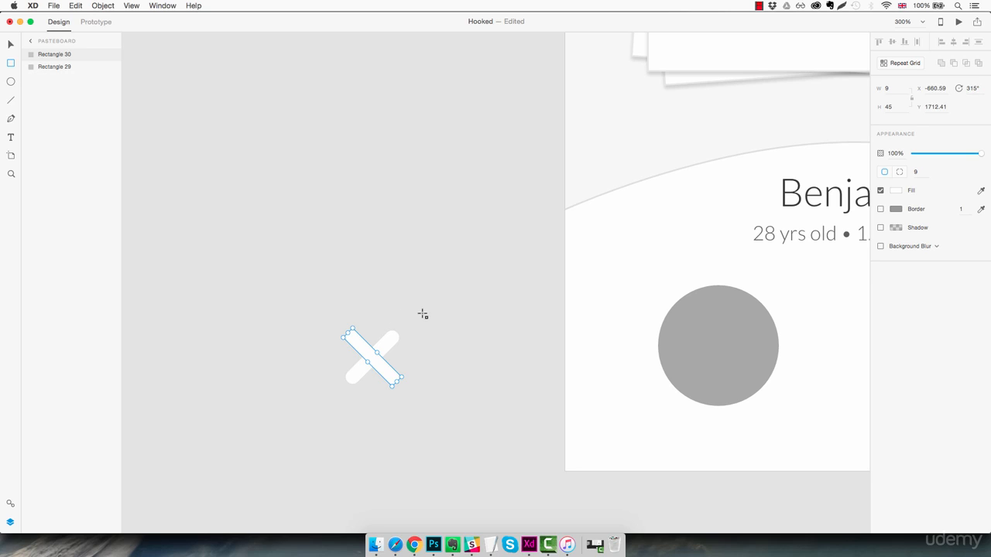
pyautogui.press('v')
pyautogui.moveTo(424, 308); pyautogui.dragTo(340, 391)
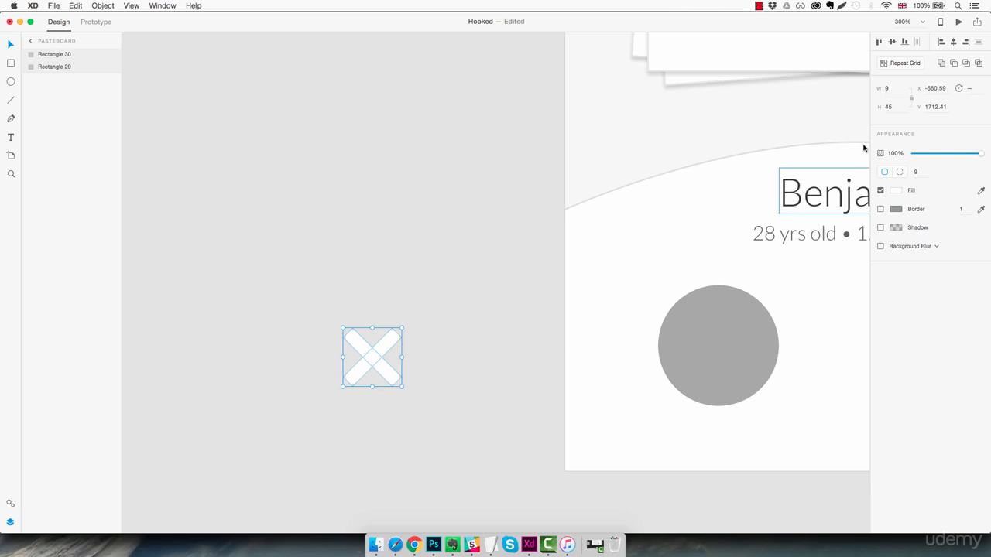
pyautogui.click(939, 65)
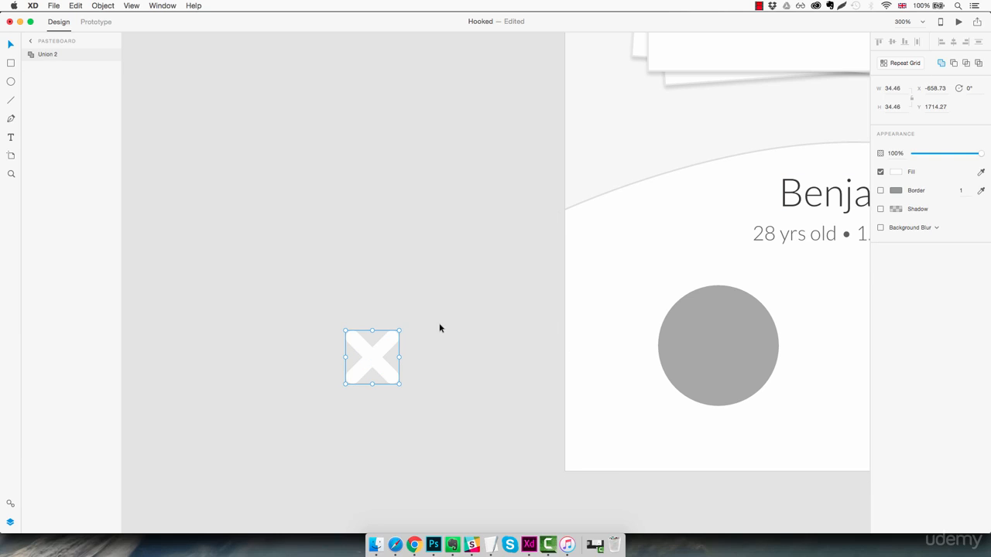
# Step: Center the white X on the grey circle and group the two shapes
pyautogui.moveTo(372, 357); pyautogui.dragTo(720, 350)
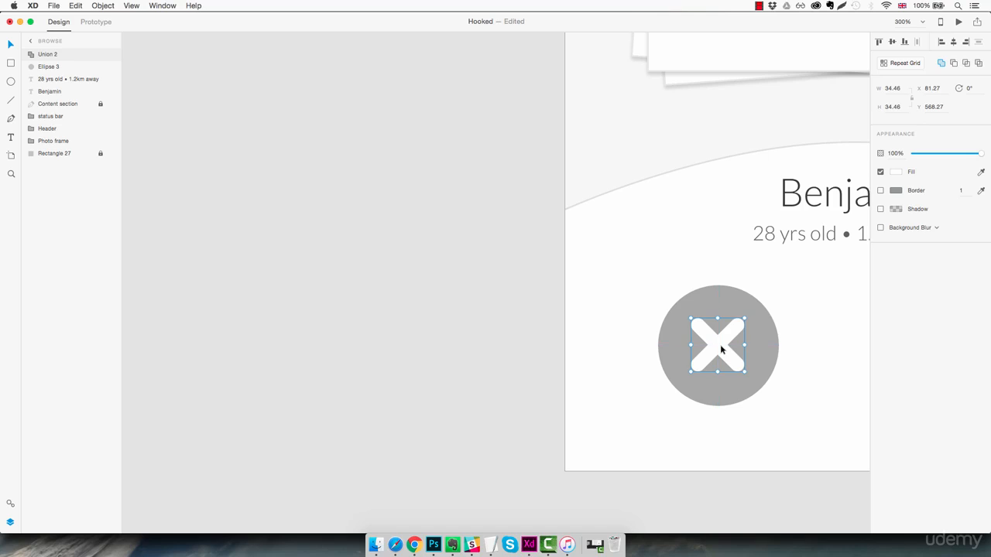
pyautogui.hscroll(10, 697, 364)
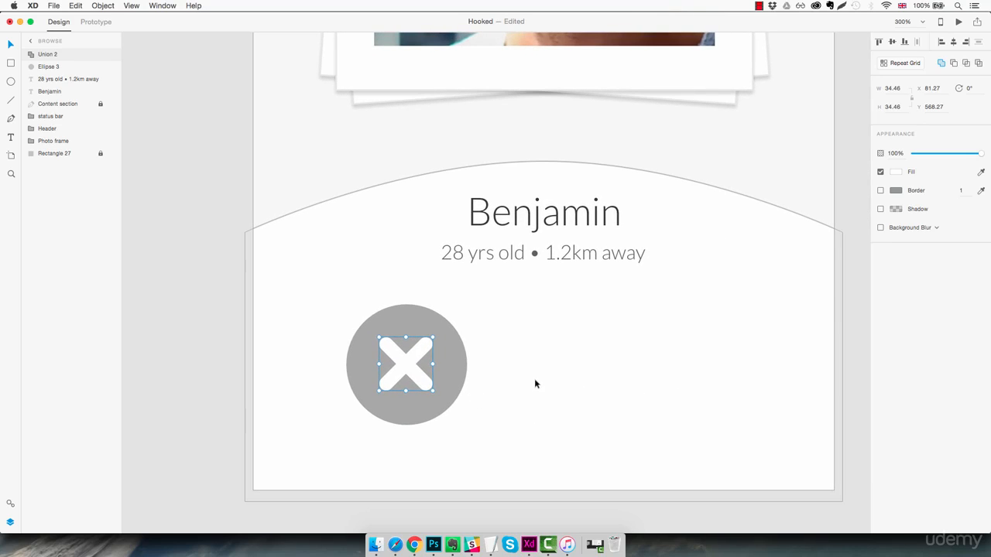
pyautogui.click(534, 380)
pyautogui.moveTo(492, 313); pyautogui.dragTo(366, 428)
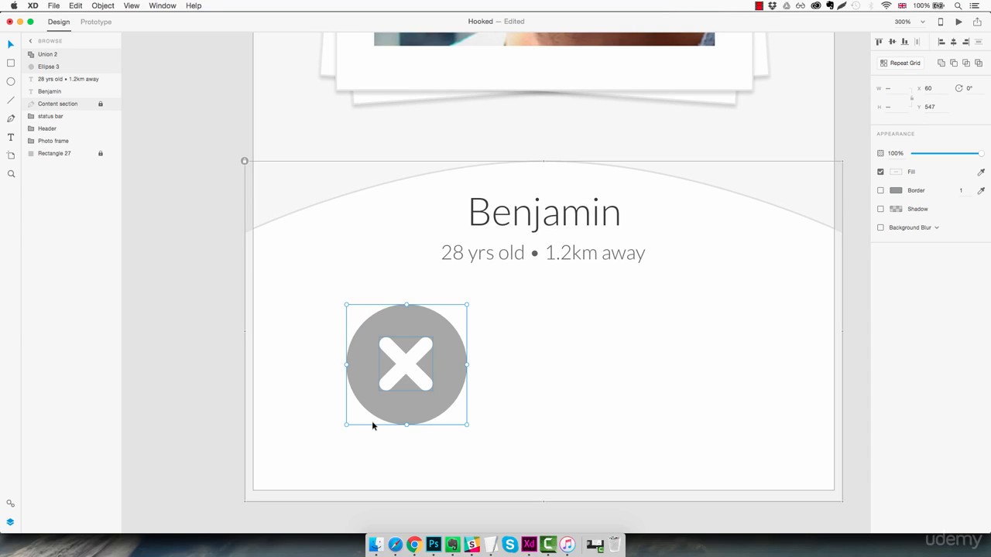
pyautogui.press('super+g')
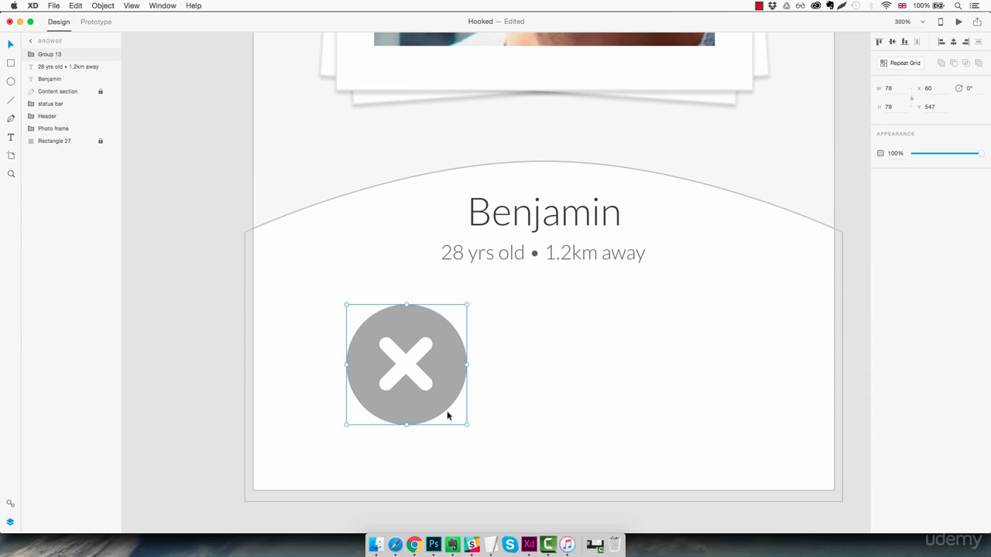
# Step: Rename the new group of circle and X as "Button1"
pyautogui.doubleClick(52, 54)
pyautogui.write('Button1')
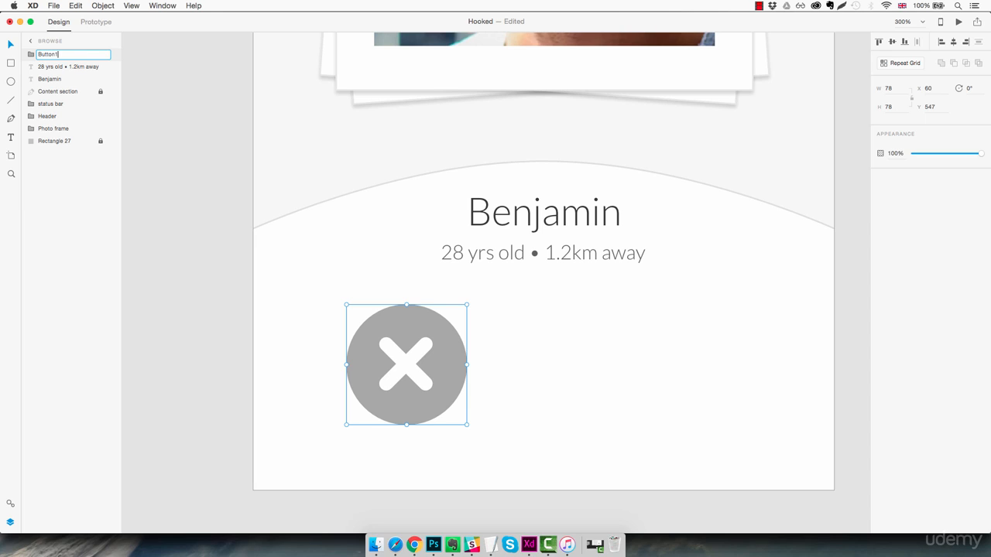
pyautogui.press('Return')
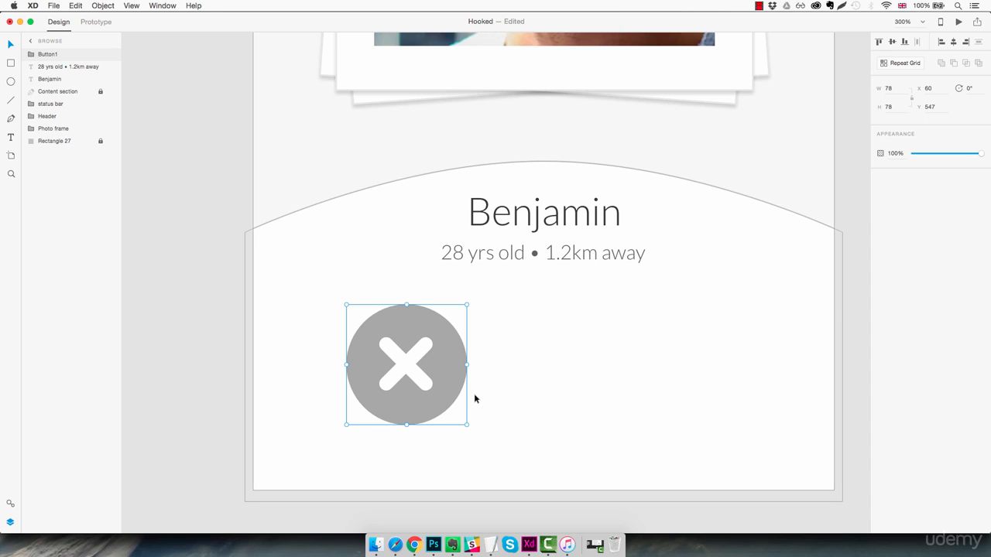
# Step: Place a copy of the Button1 group in the right half of the panel at X 217, Y 547
pyautogui.press('alt')
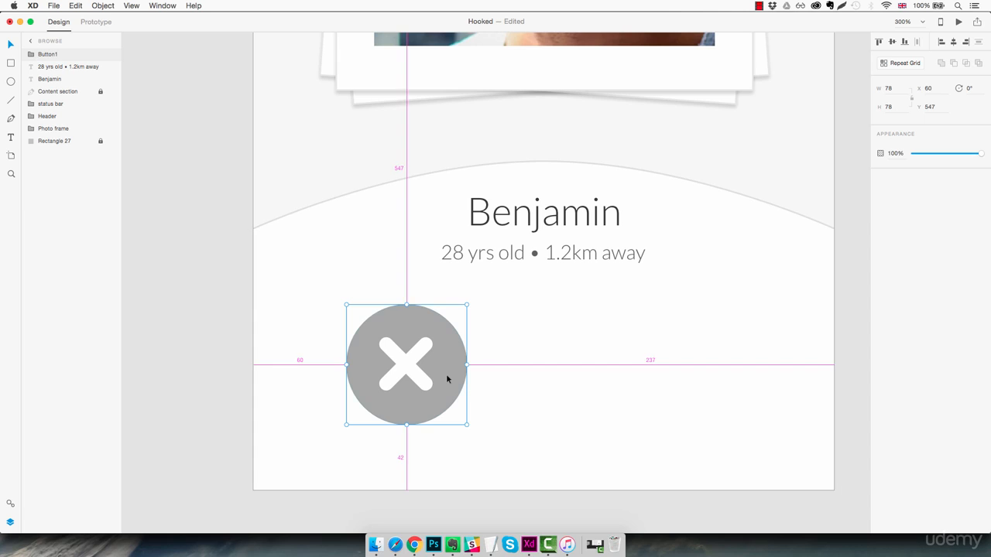
pyautogui.moveTo(447, 378); pyautogui.dragTo(693, 388)
pyautogui.click(738, 400)
# Step: Fill the circle of the copied button with the saved pink swatch #F24E86
pyautogui.doubleClick(699, 374)
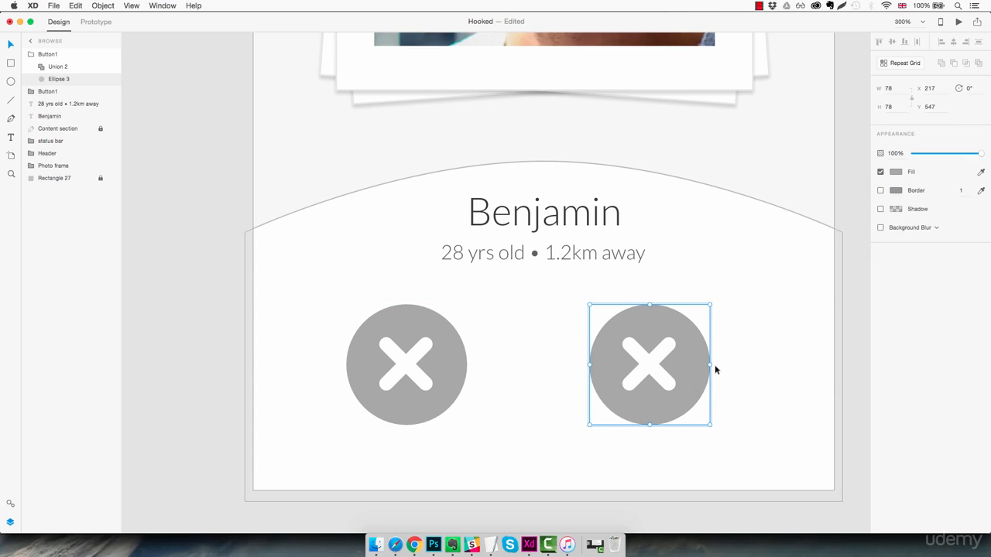
pyautogui.click(896, 172)
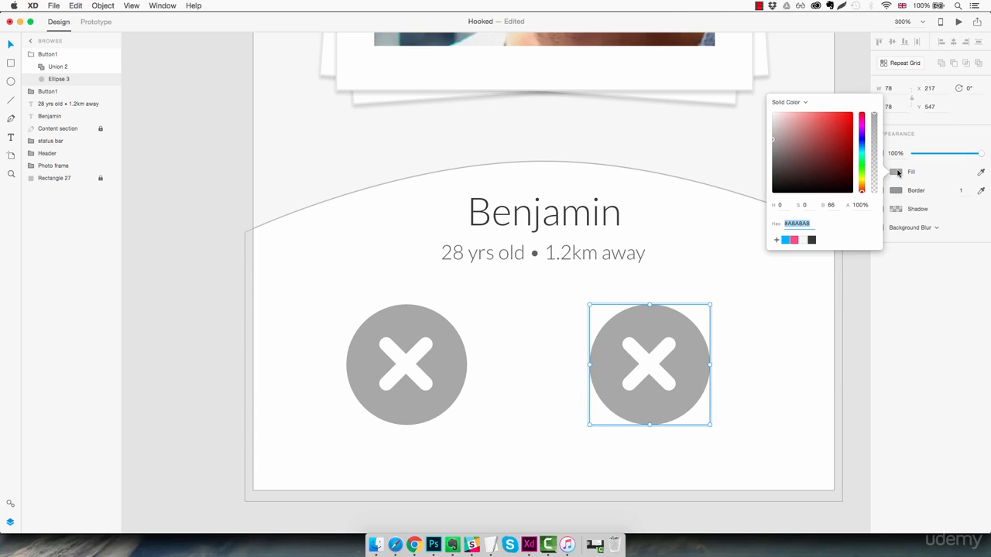
pyautogui.click(794, 240)
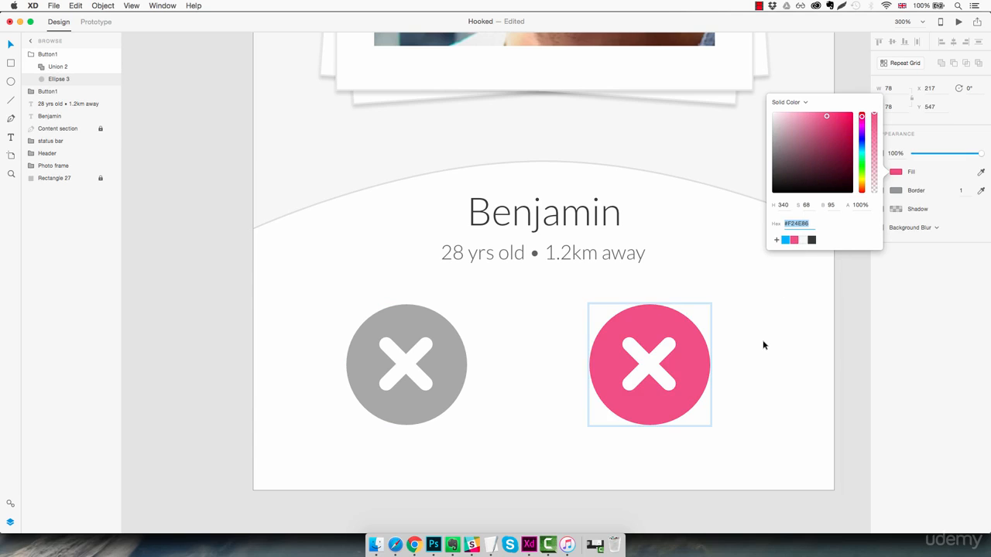
pyautogui.click(763, 345)
# Step: Delete the whole united X shape from the pink button
pyautogui.keyDown('super'); pyautogui.click(648, 369); pyautogui.keyUp('super')
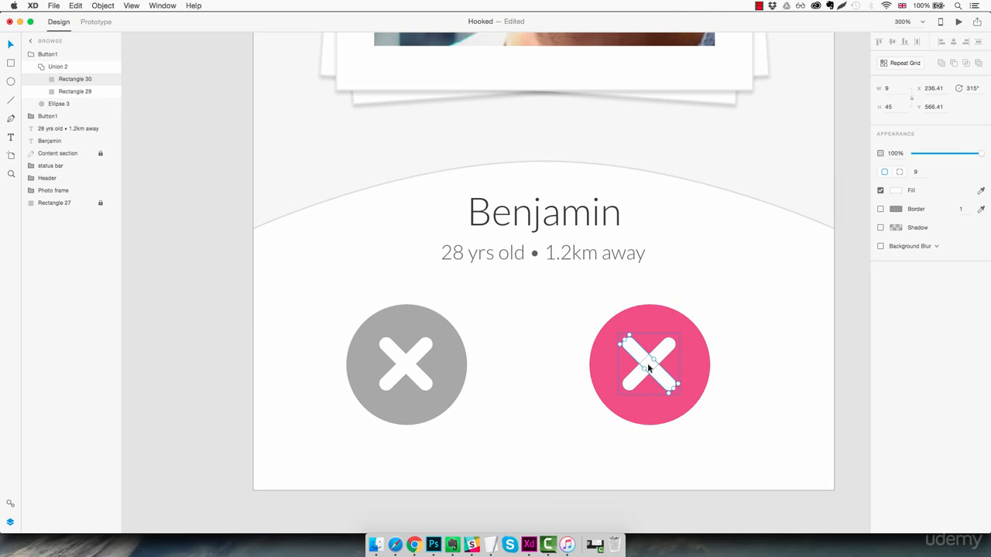
pyautogui.press('Escape')
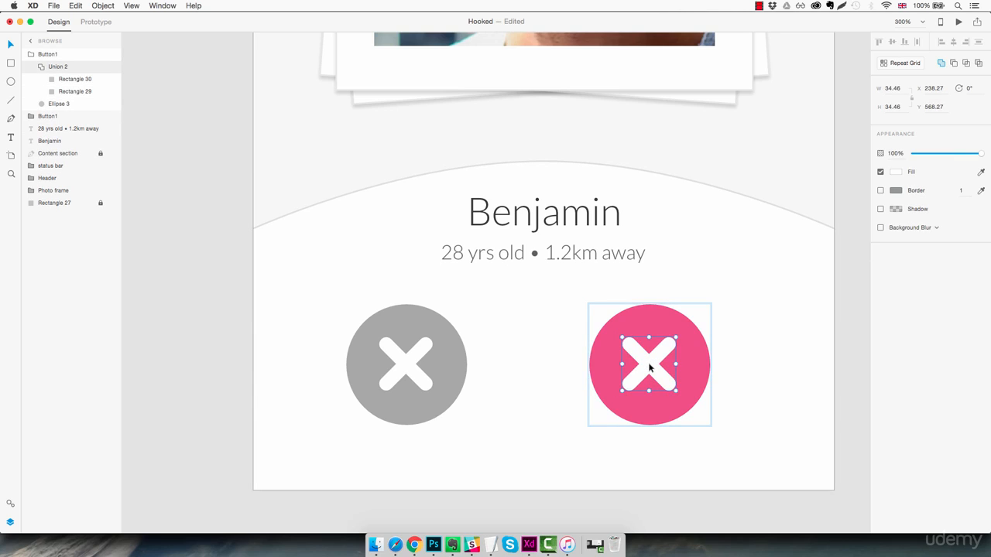
pyautogui.press('Delete')
pyautogui.click(743, 330)
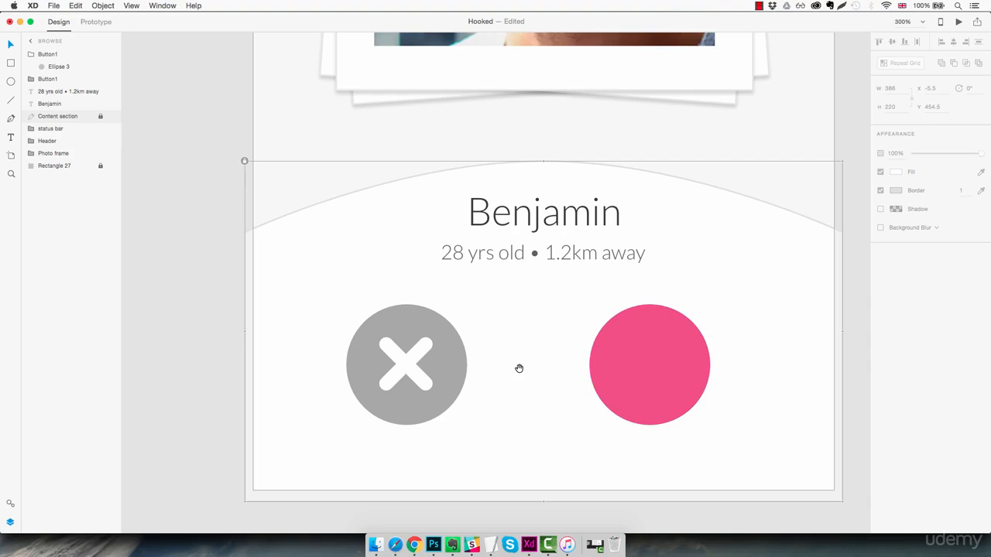
# Step: Draw a 20 × 20 white square without a border on the pasteboard beside the artboard and rotate it 45°
pyautogui.moveTo(518, 367); pyautogui.dragTo(697, 363)
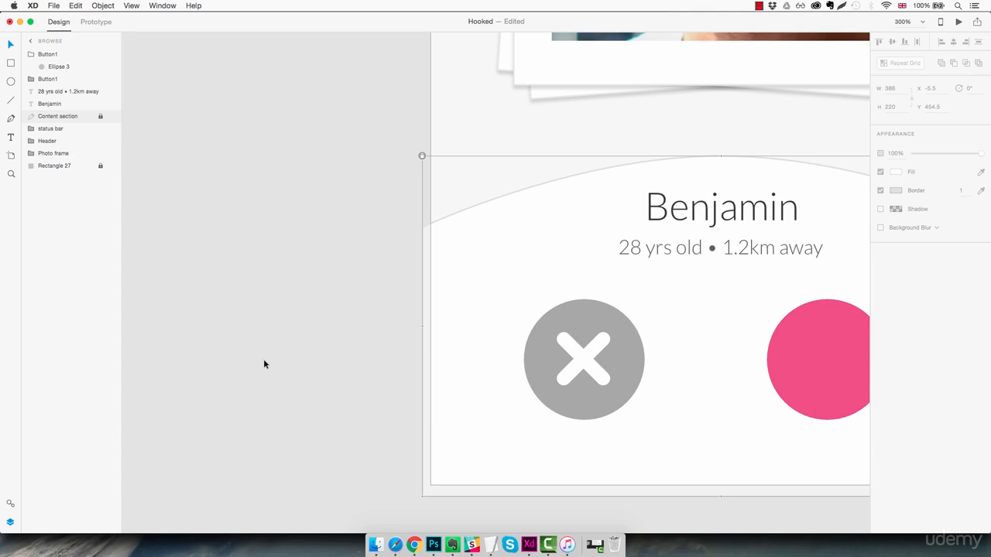
pyautogui.press('r')
pyautogui.moveTo(270, 338)
pyautogui.mouseDown()
pyautogui.moveTo(313, 381)
pyautogui.moveTo(303, 371)
pyautogui.mouseUp()
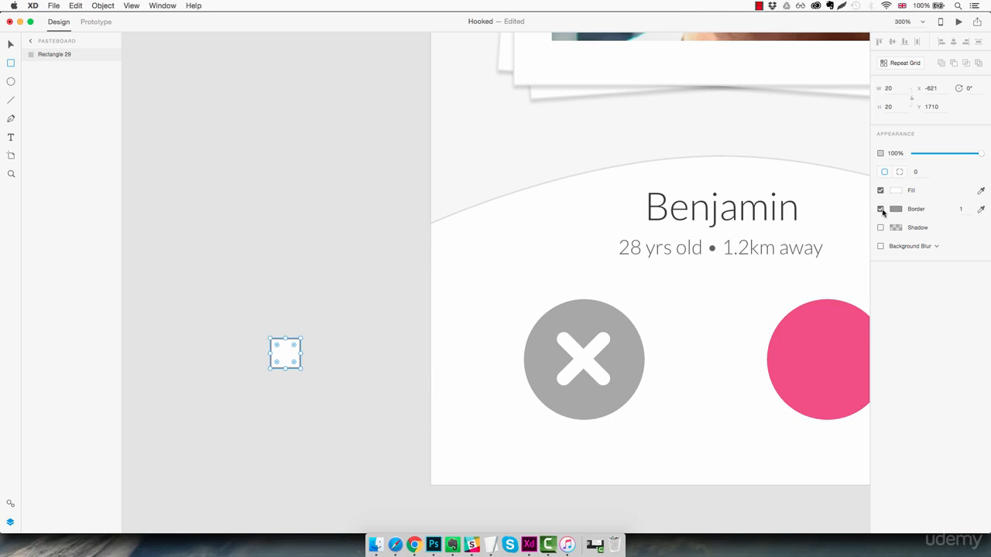
pyautogui.press('z')
pyautogui.click(280, 344)
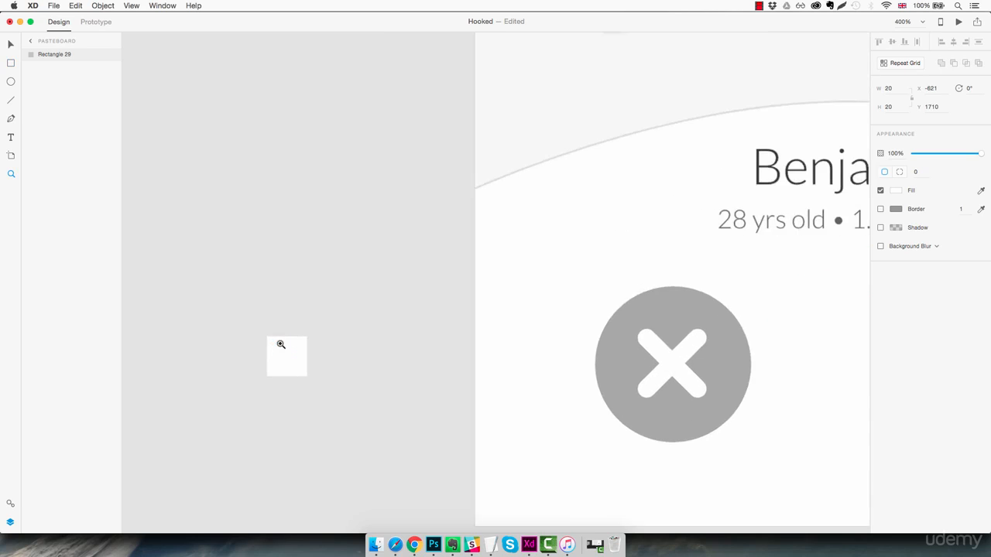
pyautogui.click(280, 344)
pyautogui.moveTo(294, 383); pyautogui.dragTo(415, 318)
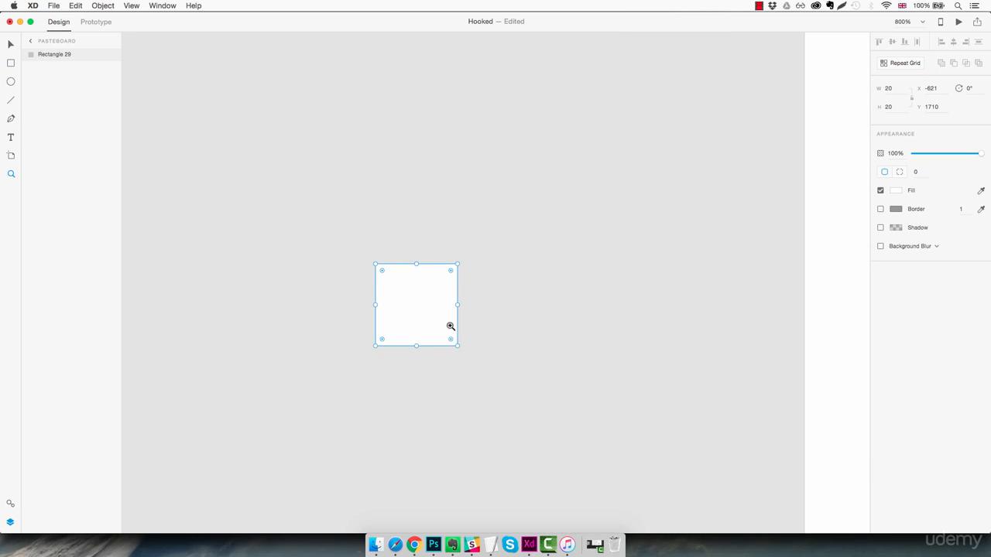
pyautogui.click(423, 310)
pyautogui.press('v')
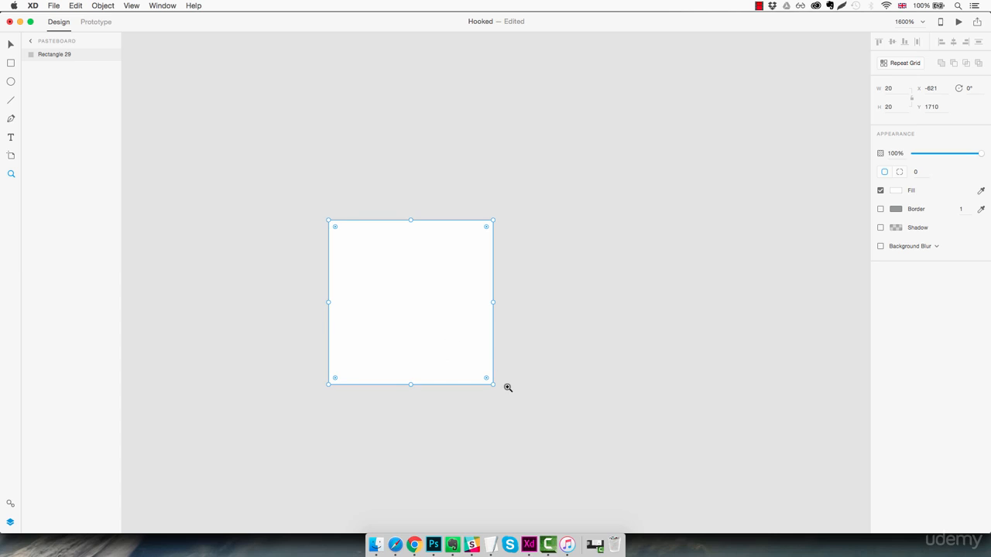
pyautogui.moveTo(495, 387); pyautogui.dragTo(404, 393)
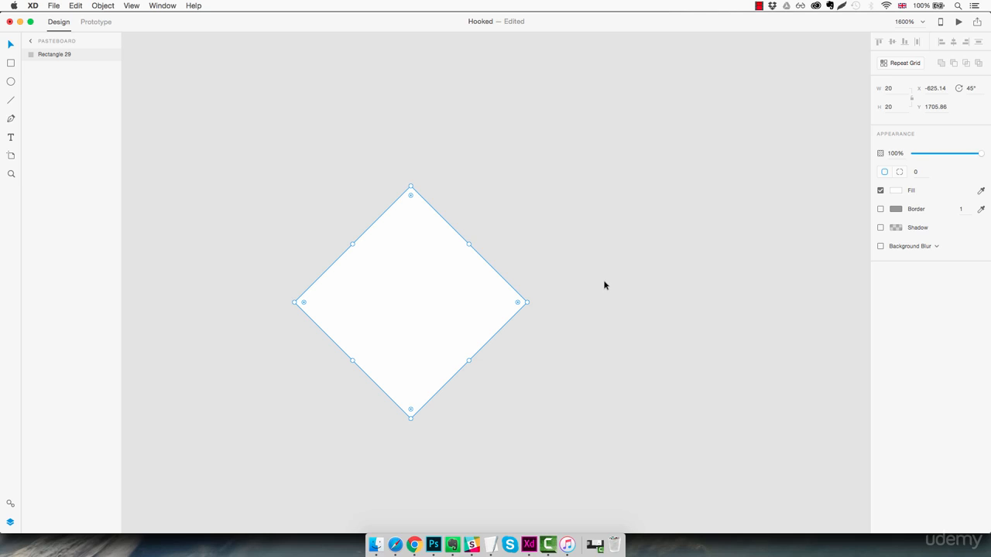
# Step: Draw a 20 × 20 borderless circle and position it at X -628, Y 1703 on the diamond's upper-left edge
pyautogui.moveTo(485, 161); pyautogui.dragTo(648, 340)
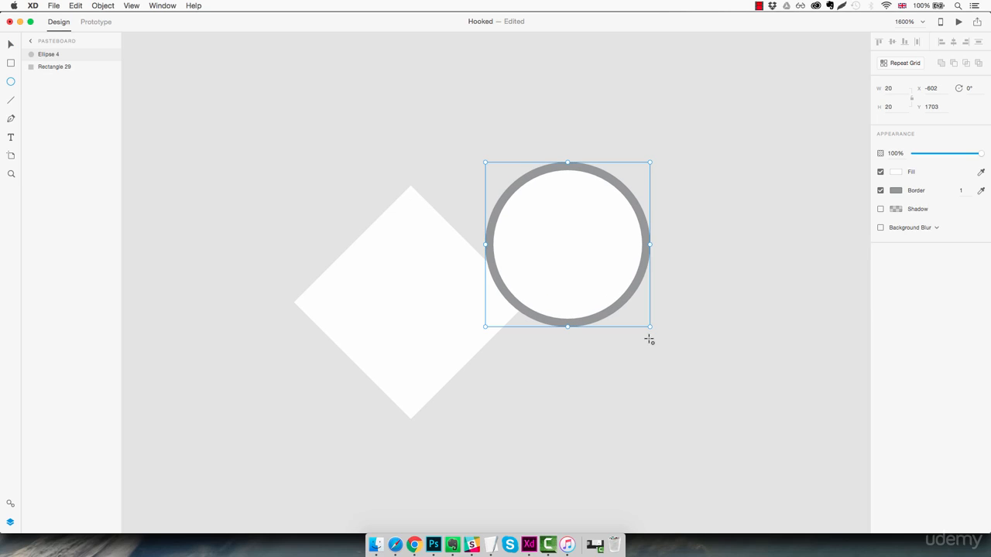
pyautogui.click(880, 192)
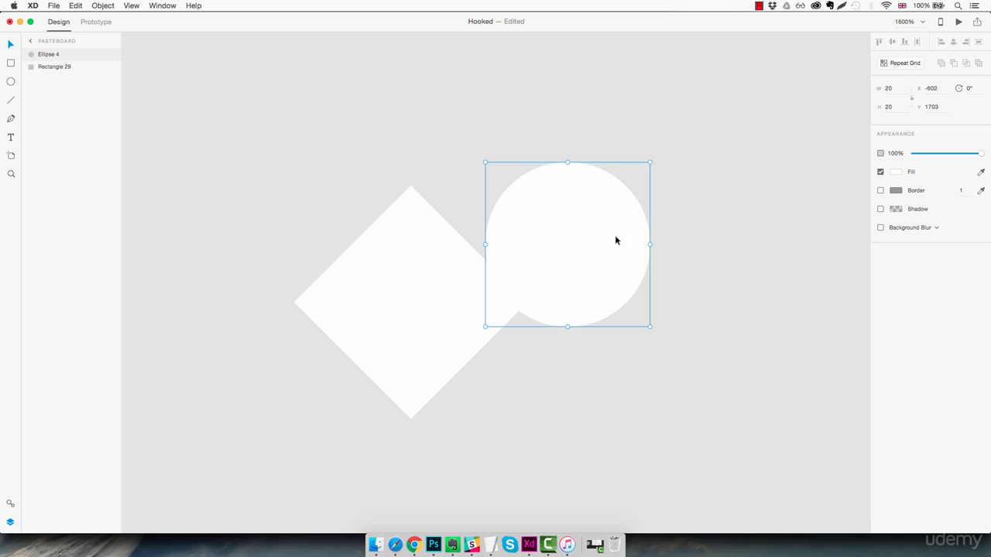
pyautogui.moveTo(616, 240); pyautogui.dragTo(410, 243)
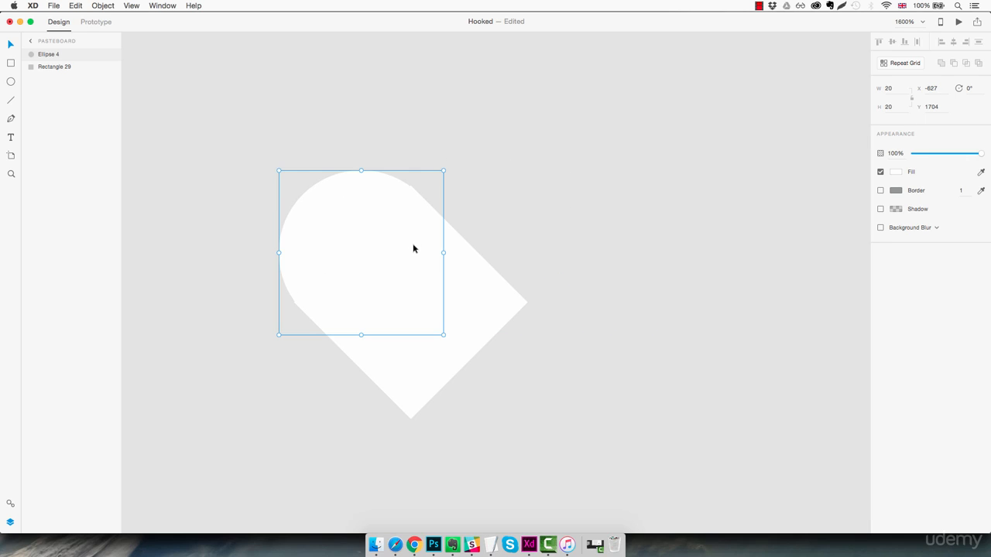
pyautogui.press('Left')
pyautogui.press('Up')
pyautogui.press('Right')
pyautogui.press('Left')
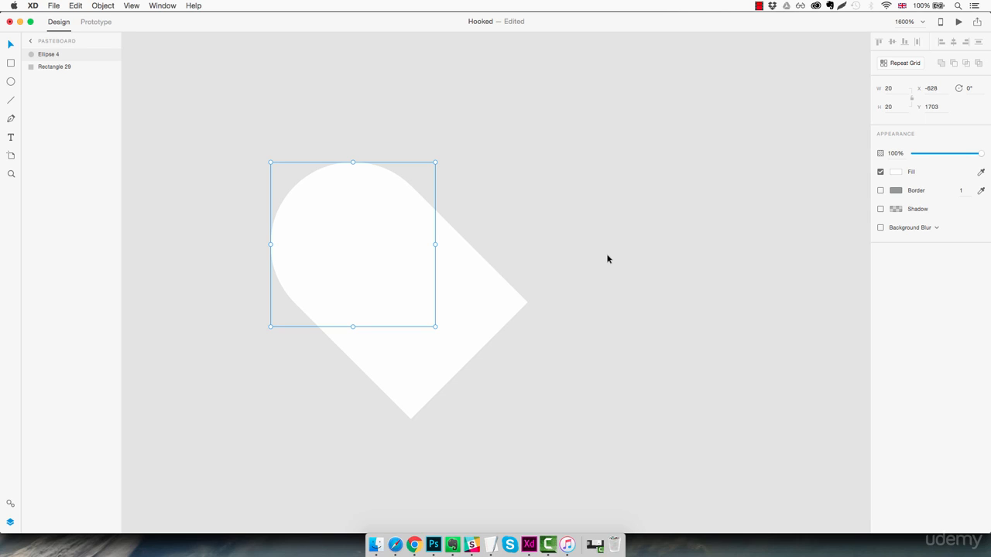
# Step: Duplicate the circle and move the copy to X -614, Y 1703 on the diamond's upper-right edge to form a heart
pyautogui.press('super+d')
pyautogui.moveTo(369, 252); pyautogui.dragTo(483, 254)
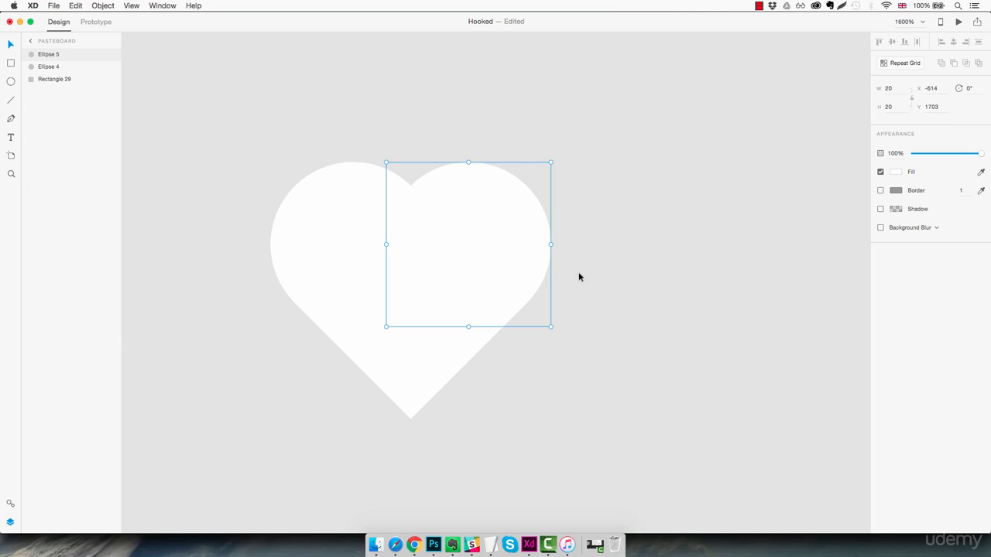
pyautogui.click(605, 281)
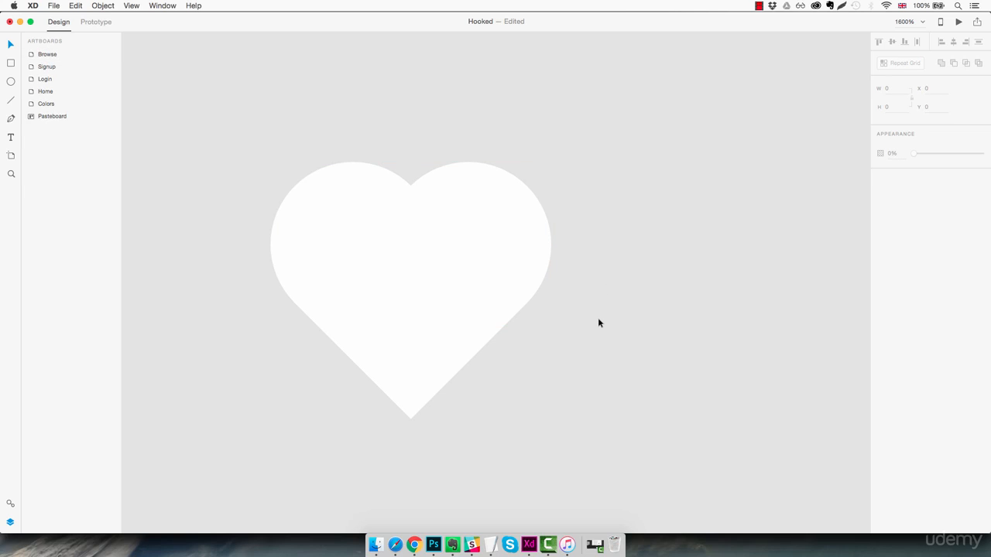
# Step: Unite the two circles and the diamond into a single heart shape
pyautogui.press('z')
pyautogui.press('super+1')
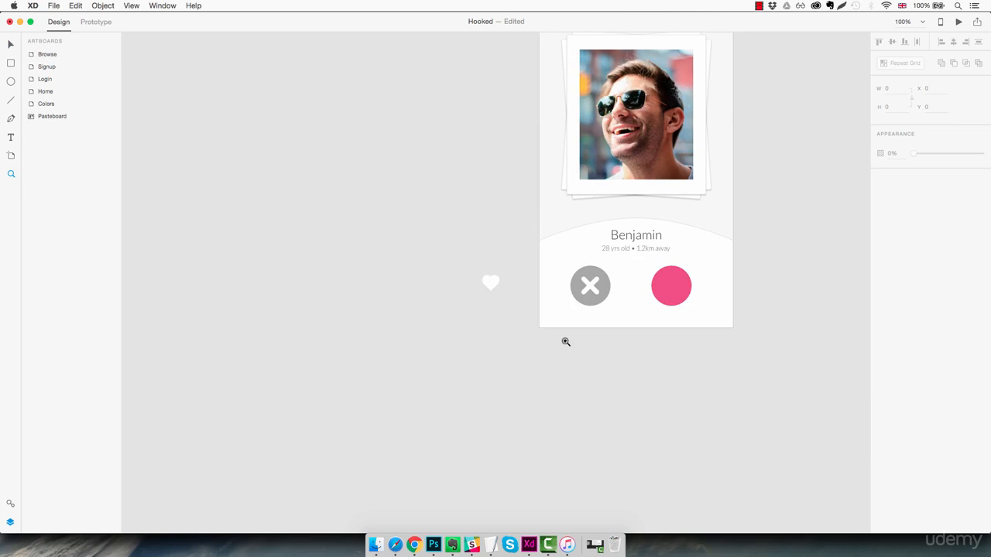
pyautogui.press('v')
pyautogui.moveTo(510, 273); pyautogui.dragTo(467, 309)
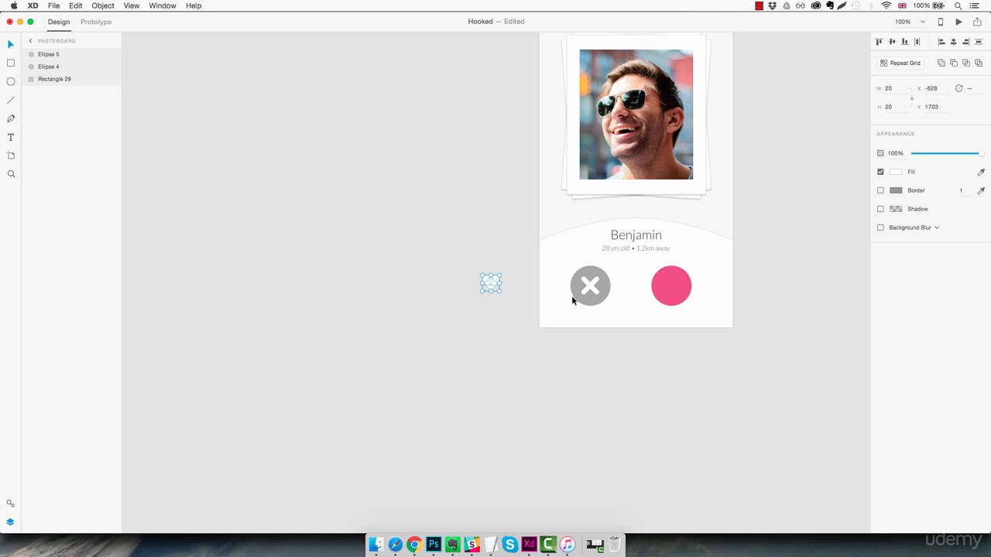
pyautogui.click(941, 64)
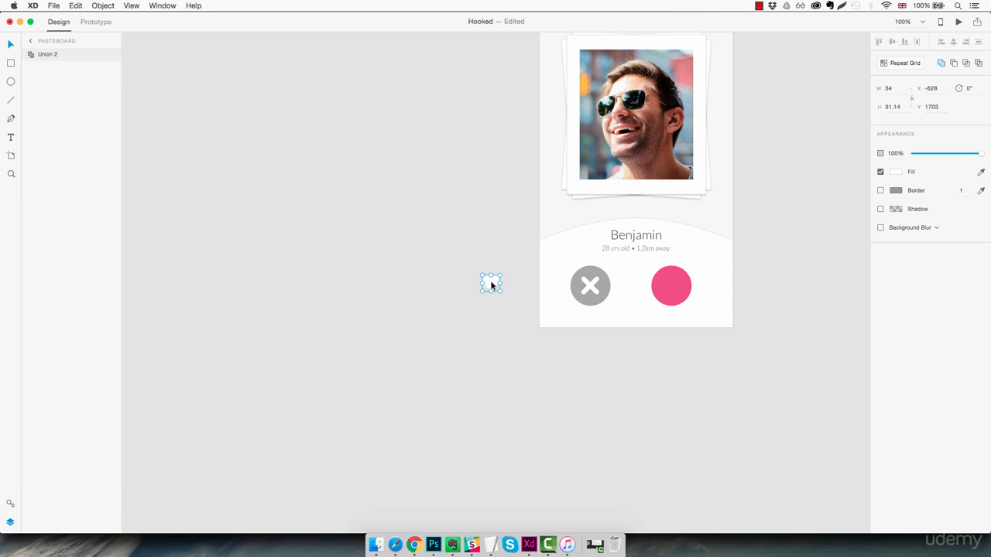
# Step: Move the white heart onto the pink circle and centre it there at X 239, Y 570
pyautogui.moveTo(505, 287); pyautogui.dragTo(688, 297)
pyautogui.press('super+2')
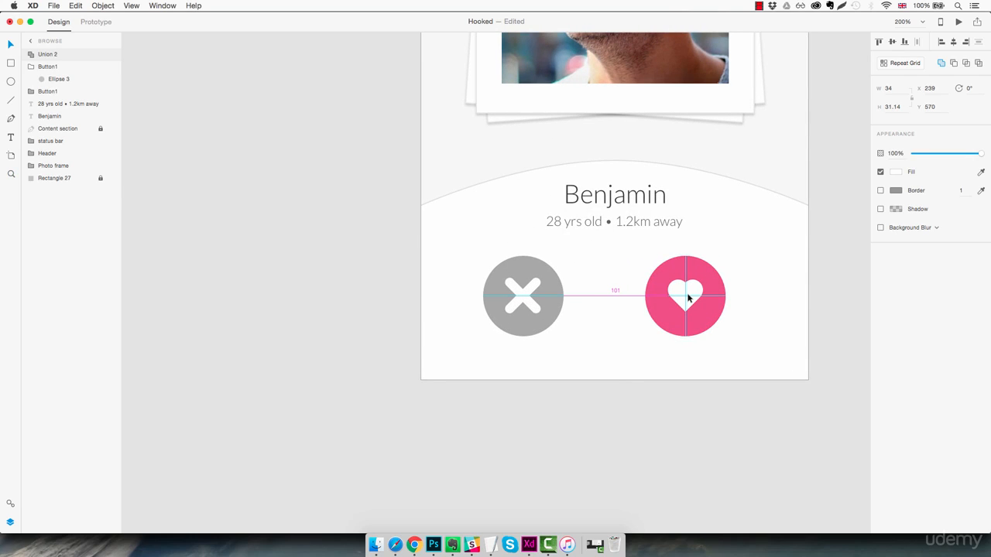
pyautogui.moveTo(688, 297); pyautogui.dragTo(688, 297)
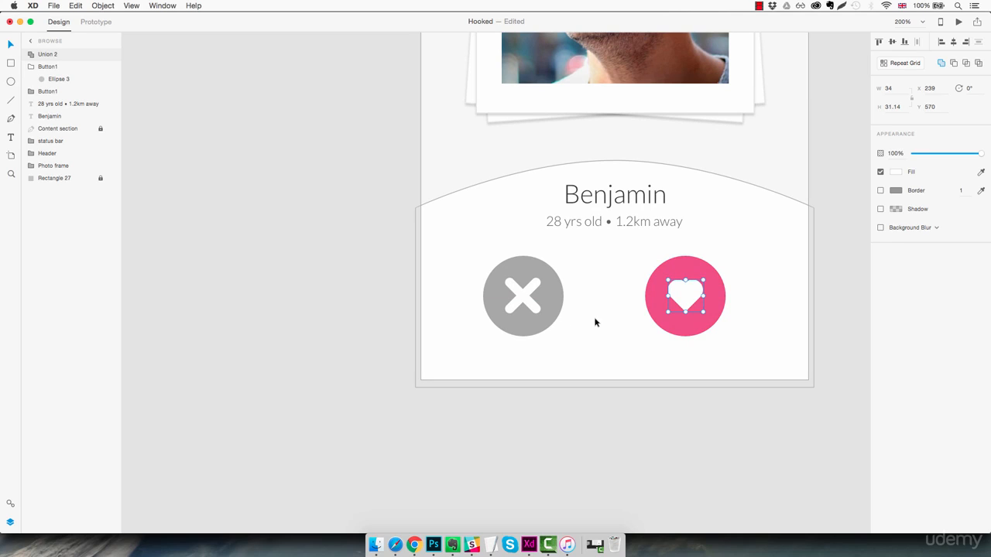
pyautogui.click(595, 322)
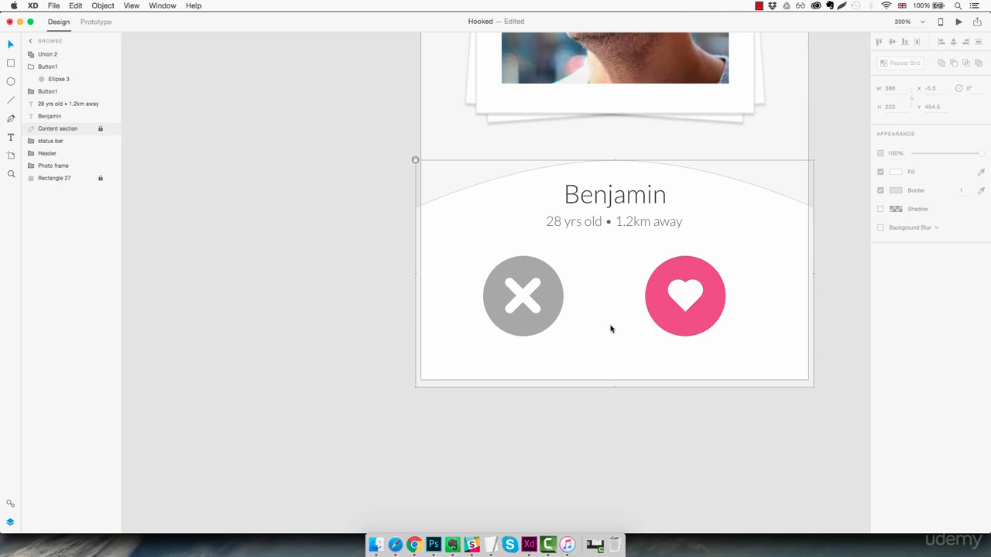
# Step: Rename the heart shape's layer "Heart icon" and put it inside the pink button's group above the ellipse
pyautogui.click(46, 54)
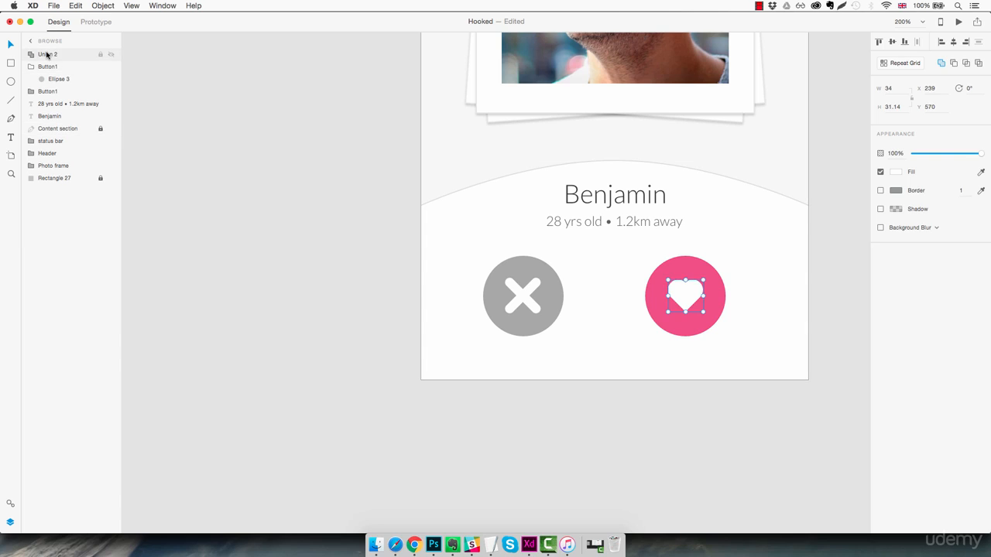
pyautogui.doubleClick(46, 54)
pyautogui.write('Heart icon')
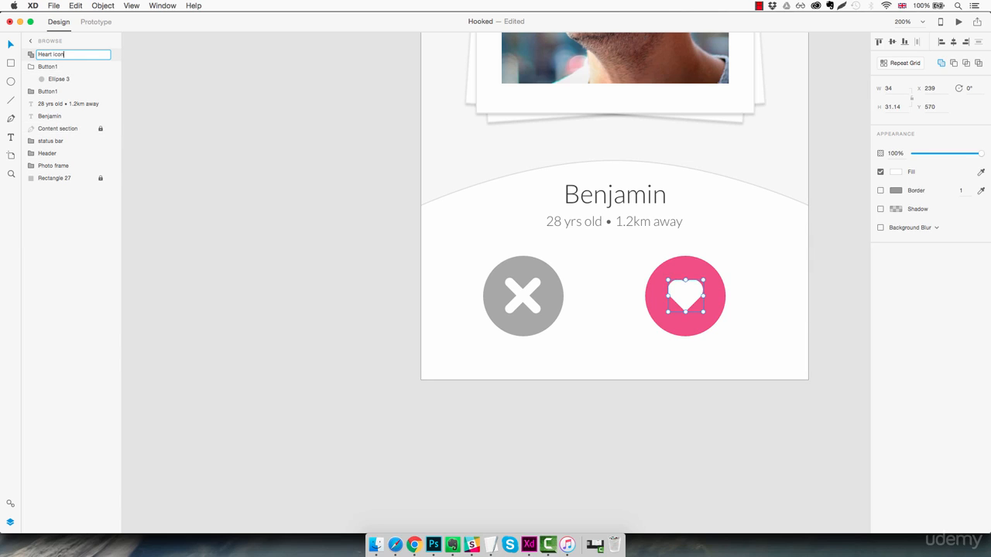
pyautogui.press('Return')
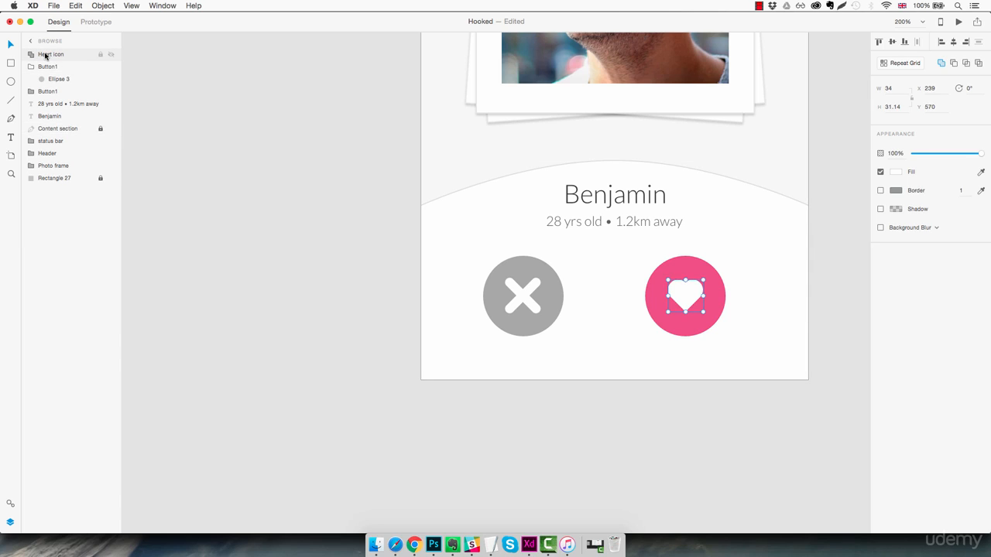
pyautogui.moveTo(46, 56); pyautogui.dragTo(66, 74)
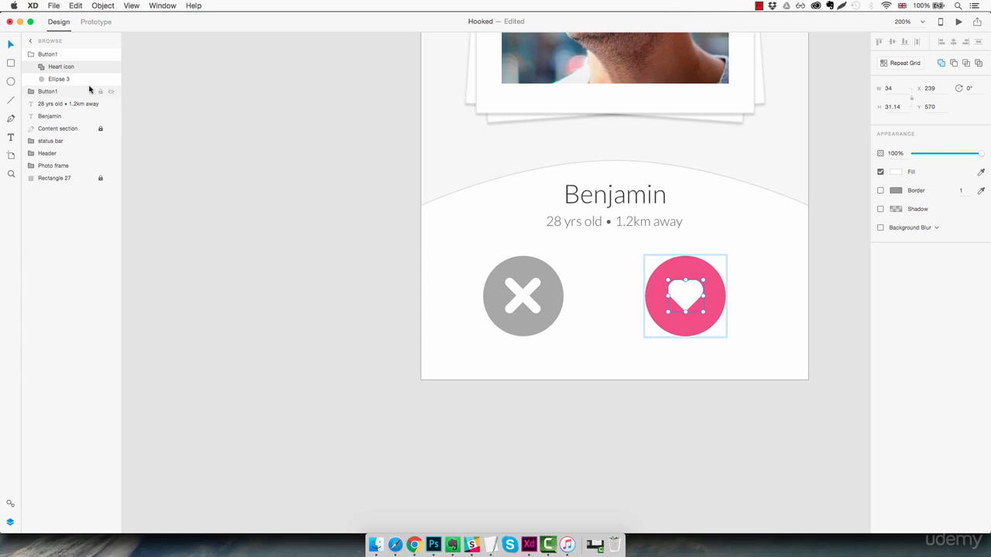
# Step: Rename the pink button's group "Button2" and collapse it in the layer list
pyautogui.doubleClick(54, 54)
pyautogui.click(57, 54)
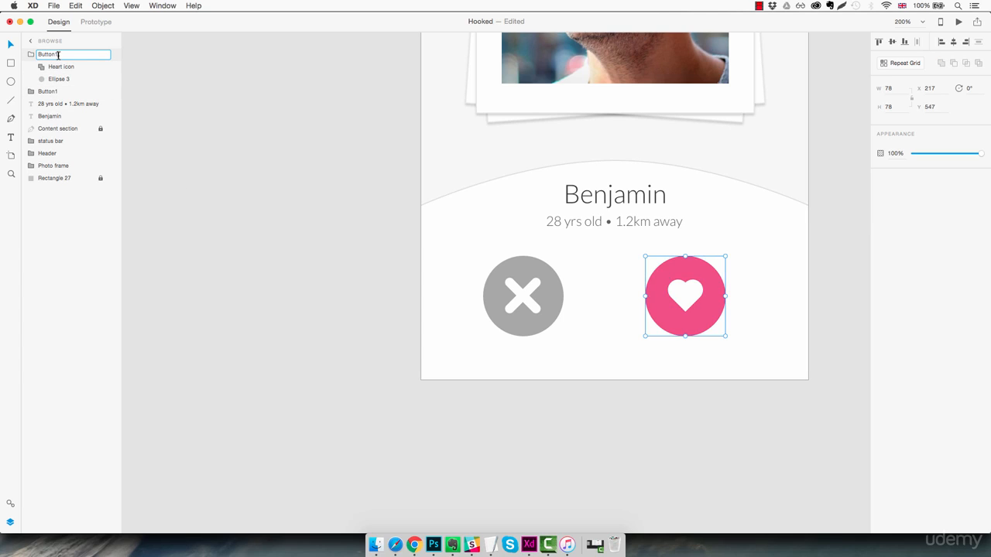
pyautogui.press('Return')
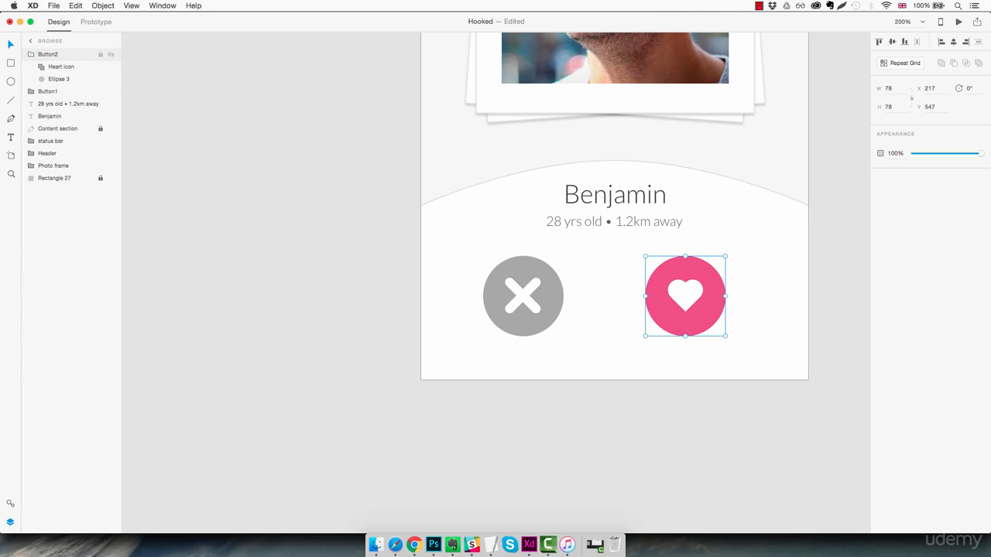
pyautogui.click(31, 54)
# Step: Move the status bar, Header and Photo frame groups to the top of the layer order
pyautogui.click(61, 121)
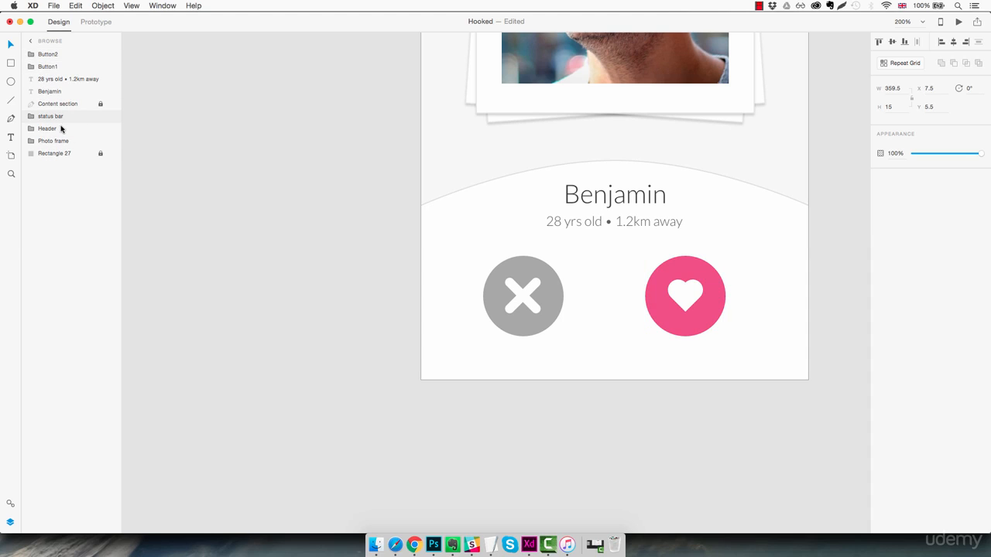
pyautogui.keyDown('shift'); pyautogui.click(61, 142); pyautogui.keyUp('shift')
pyautogui.moveTo(61, 118); pyautogui.dragTo(64, 56)
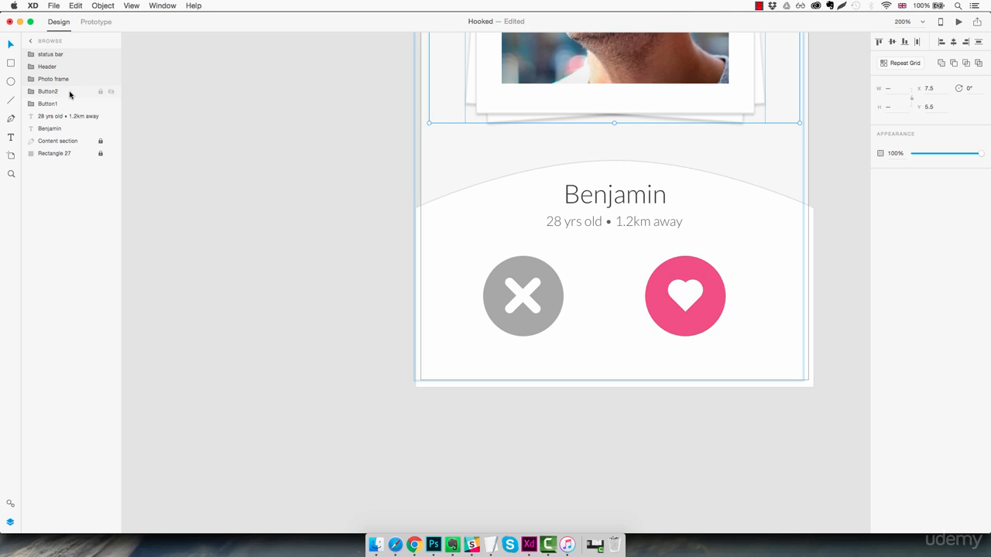
# Step: Move the profile name and age/distance text layers above the Button2 and Button1 groups
pyautogui.click(56, 93)
pyautogui.click(55, 120)
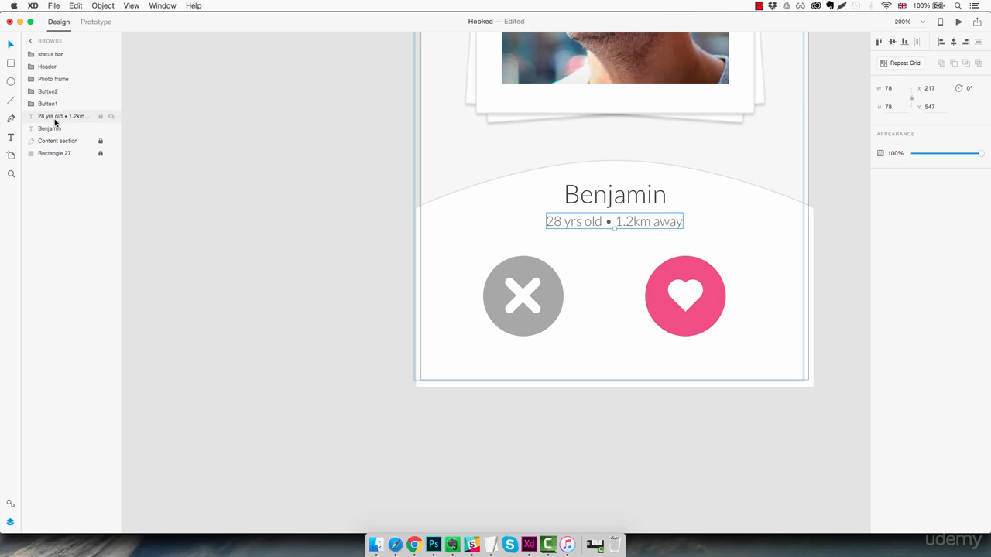
pyautogui.keyDown('shift'); pyautogui.click(49, 128); pyautogui.keyUp('shift')
pyautogui.moveTo(55, 127); pyautogui.dragTo(53, 92)
# Step: Unlock the Content section shape, move it up to Y 449.5 and lock it again
pyautogui.click(67, 142)
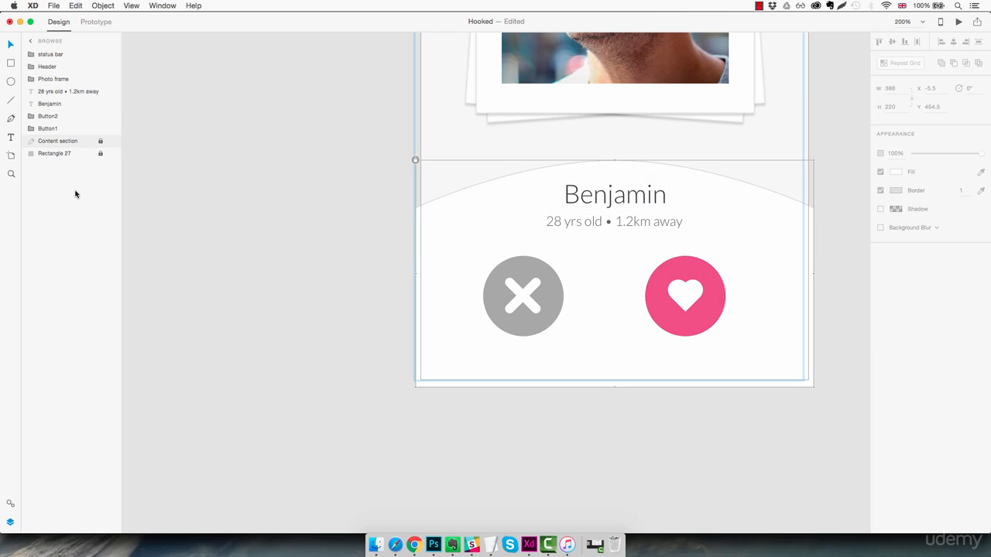
pyautogui.click(414, 160)
pyautogui.moveTo(612, 357); pyautogui.dragTo(611, 358)
pyautogui.click(622, 413)
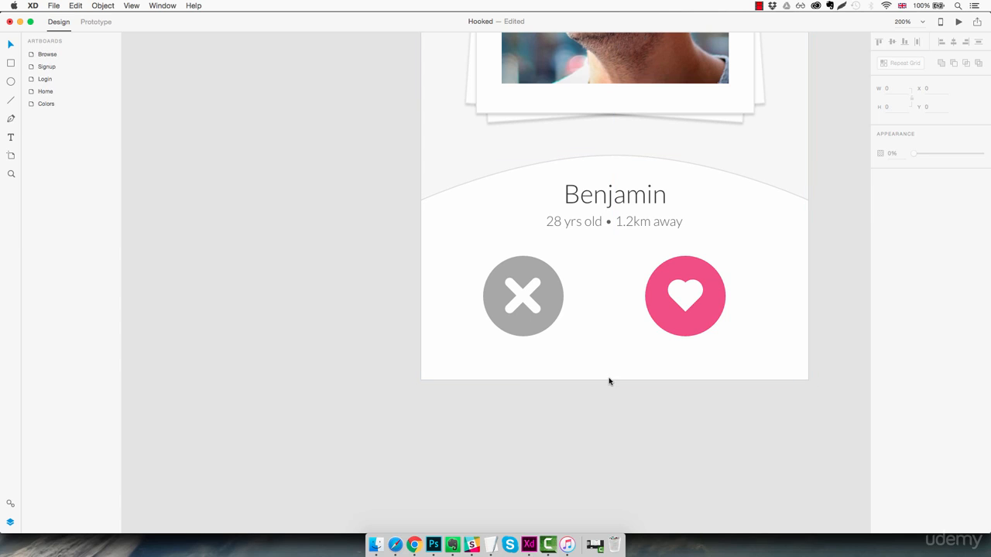
pyautogui.click(619, 264)
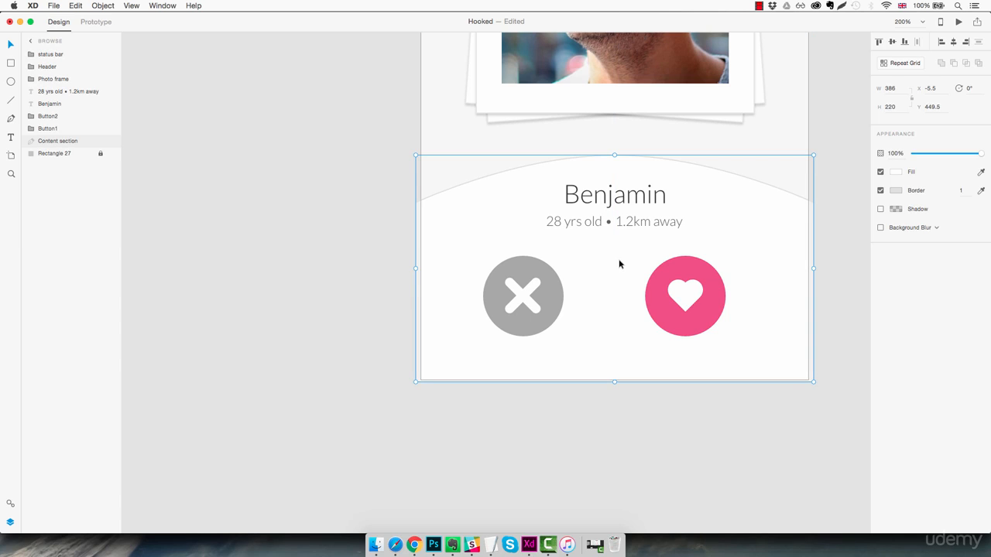
pyautogui.press('super+l')
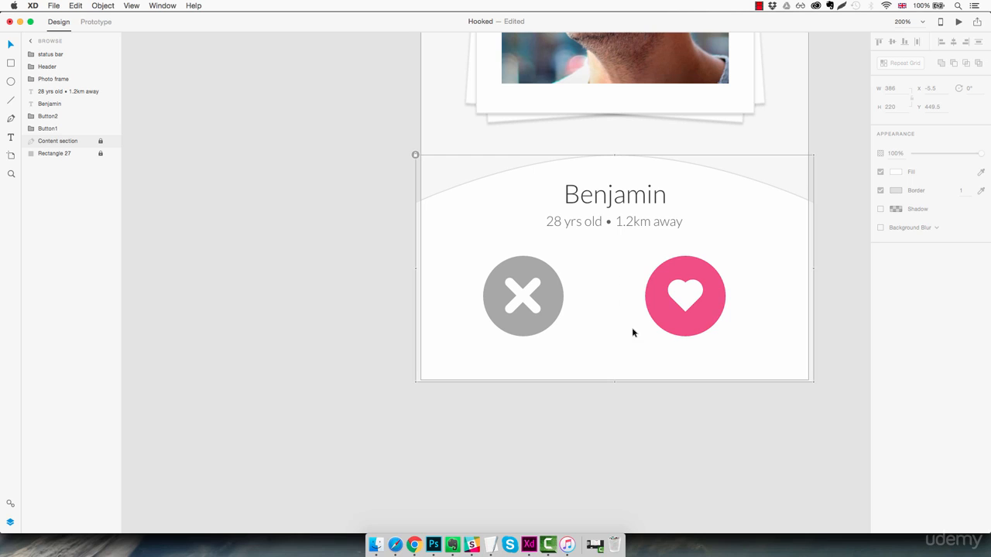
# Step: Place the heart button directly beside the grey X button, then shift it right to X 198 to leave a 60 px gap
pyautogui.click(675, 310)
pyautogui.moveTo(680, 313); pyautogui.dragTo(599, 323)
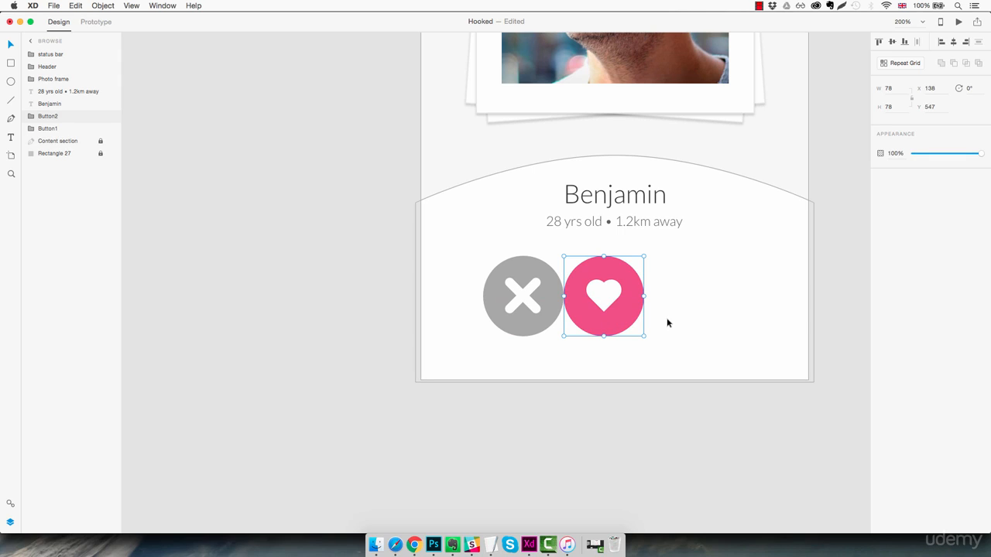
pyautogui.hotkey('shift', 'Right')
pyautogui.hotkey('shift', 'Right')
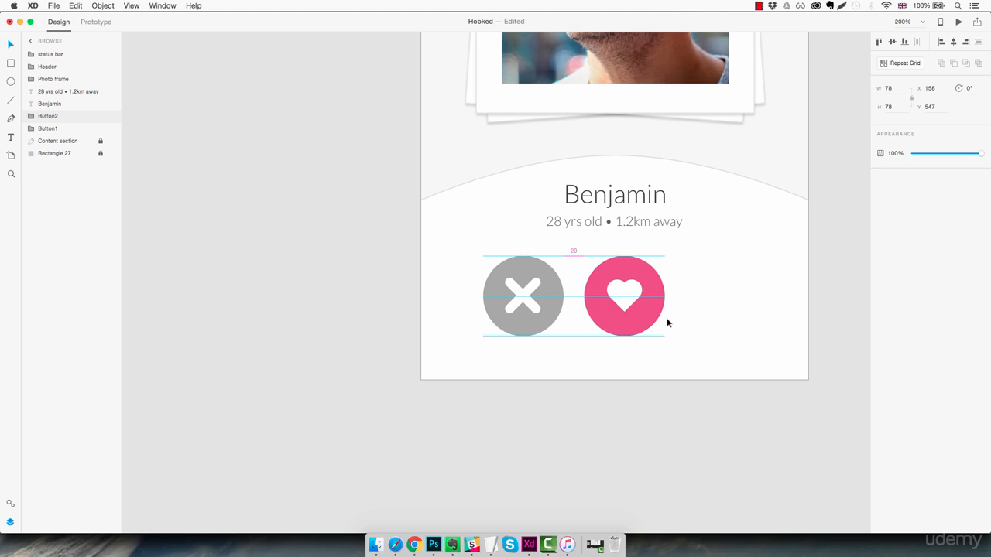
pyautogui.hotkey('shift', 'Right')
pyautogui.hotkey('shift', 'Right')
pyautogui.hotkey('shift', 'Right')
pyautogui.hotkey('shift', 'Right')
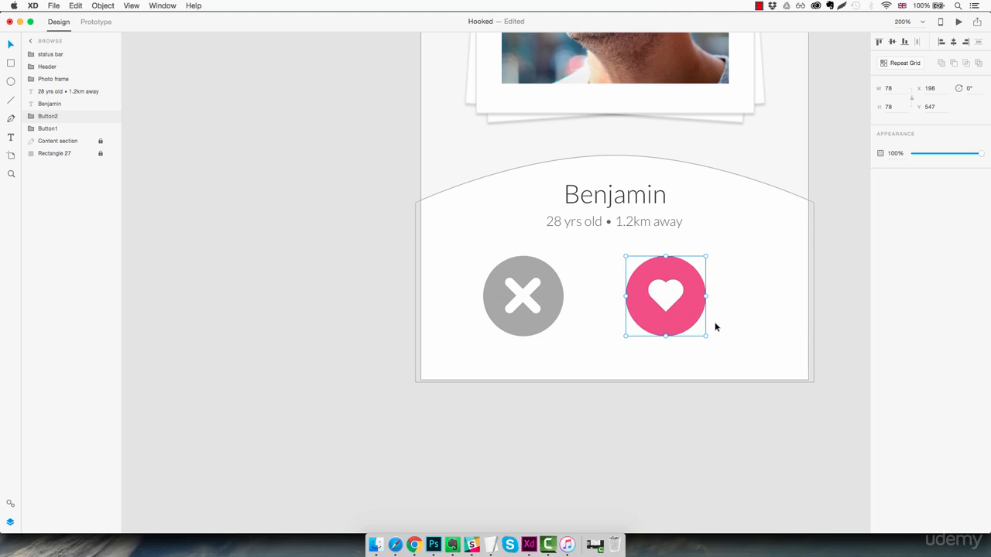
# Step: Centre both buttons horizontally on the artboard at X 80, Y 555, and lower the two profile text lines to Y 481
pyautogui.moveTo(739, 268); pyautogui.dragTo(542, 334)
pyautogui.hscroll(-1, 695, 190)
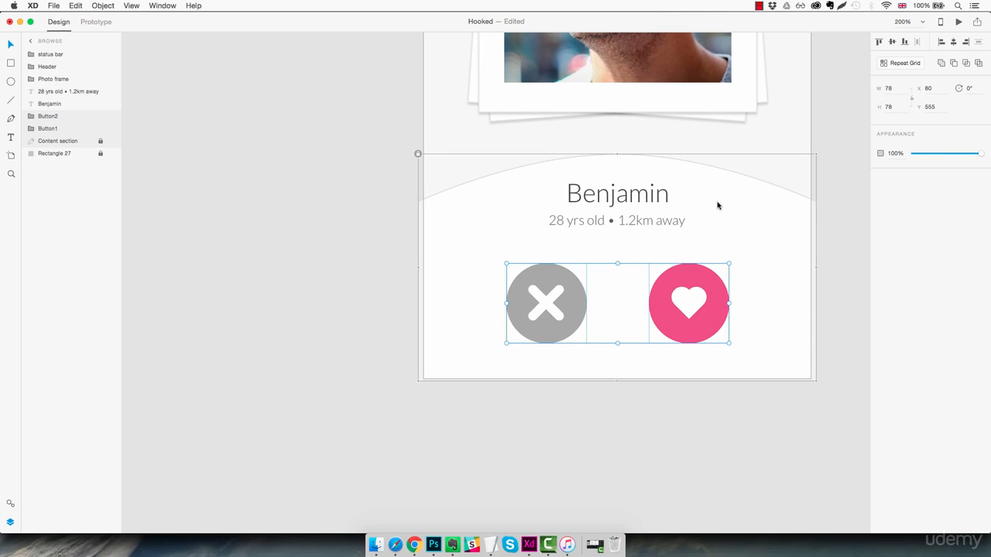
pyautogui.moveTo(716, 188); pyautogui.dragTo(591, 228)
pyautogui.moveTo(614, 197); pyautogui.dragTo(616, 209)
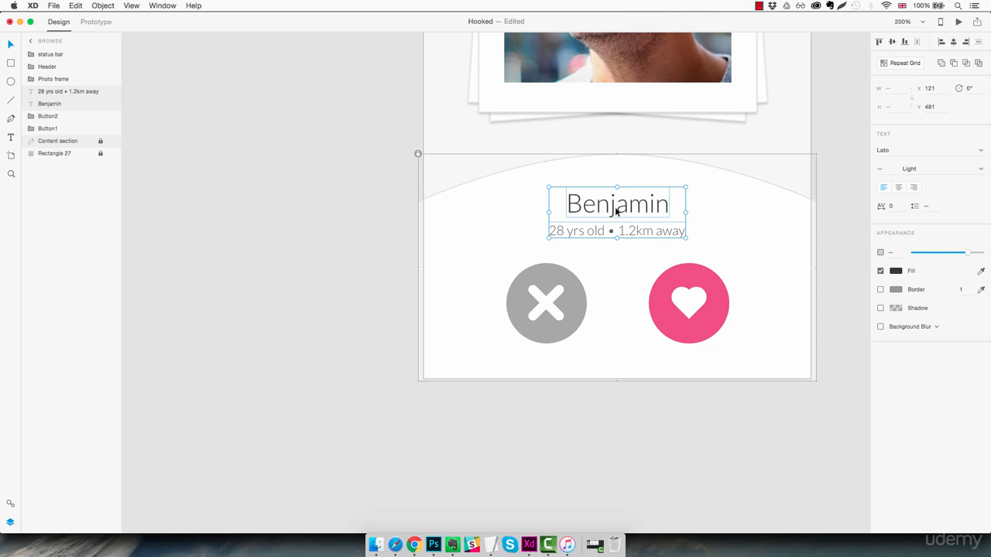
pyautogui.click(851, 237)
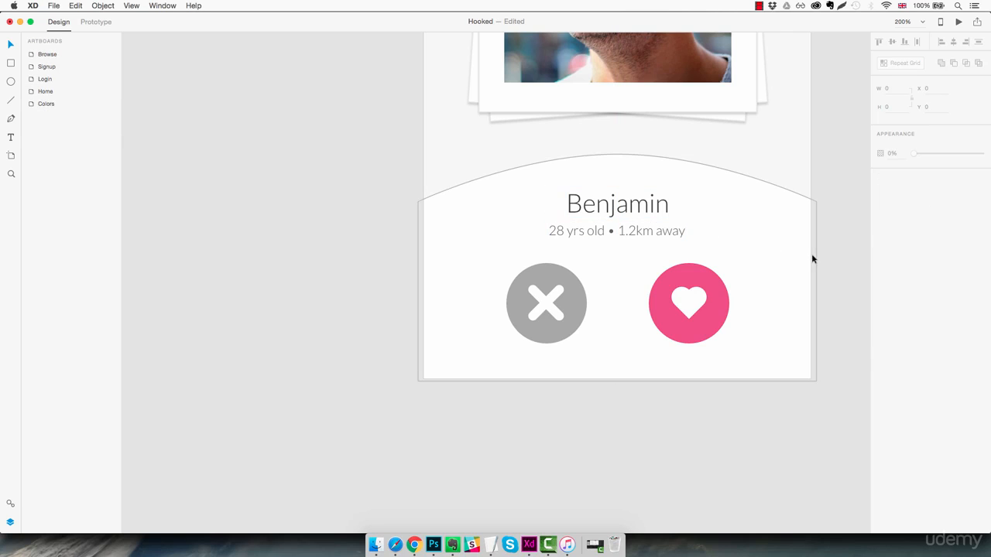
# Step: Draw a 39 × 39 borderless circle at X 168, Y 432, centred on the peak of the white curved section
pyautogui.press('super+minus')
pyautogui.moveTo(725, 179); pyautogui.dragTo(673, 287)
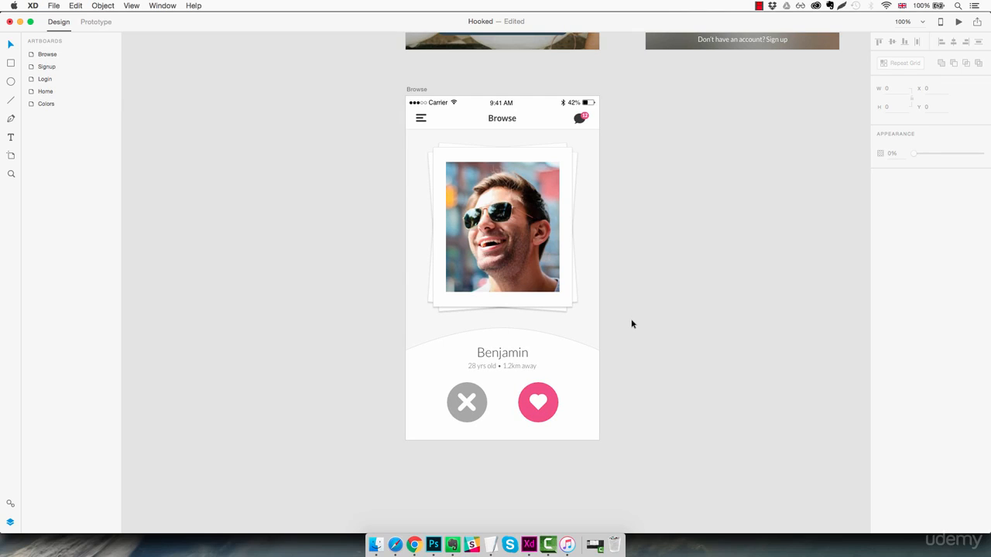
pyautogui.press('z')
pyautogui.click(504, 330)
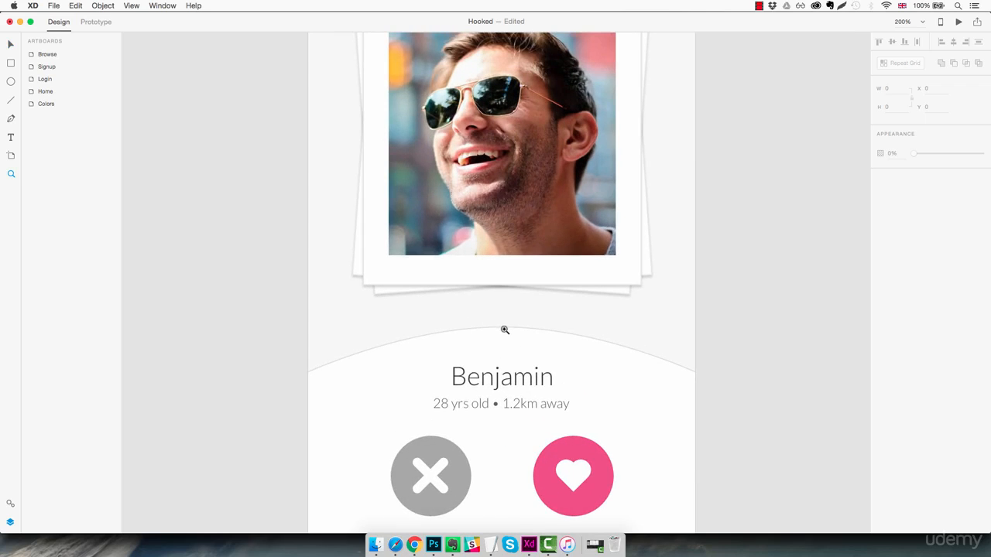
pyautogui.press('e')
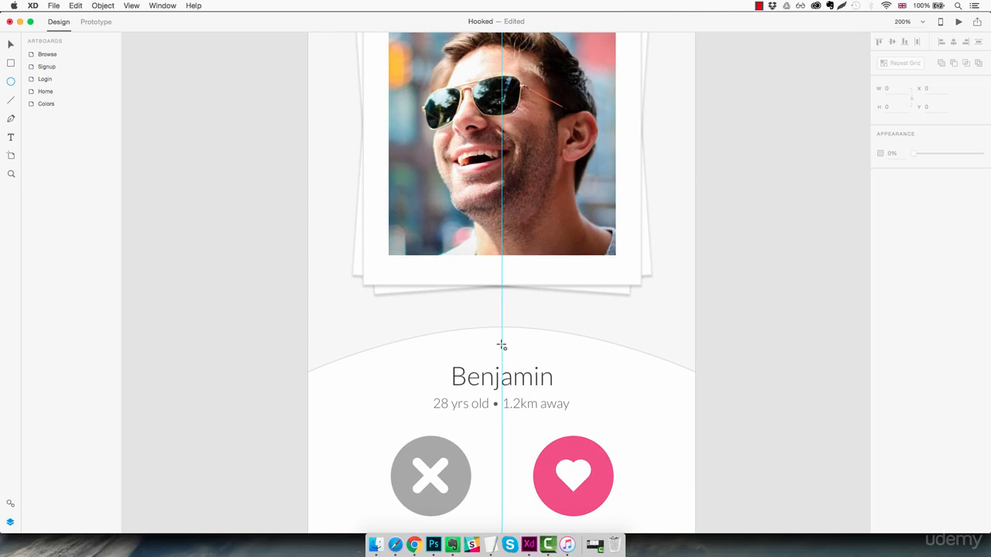
pyautogui.moveTo(491, 318)
pyautogui.mouseDown()
pyautogui.moveTo(537, 357)
pyautogui.moveTo(512, 338)
pyautogui.mouseUp()
pyautogui.press('v')
pyautogui.click(880, 190)
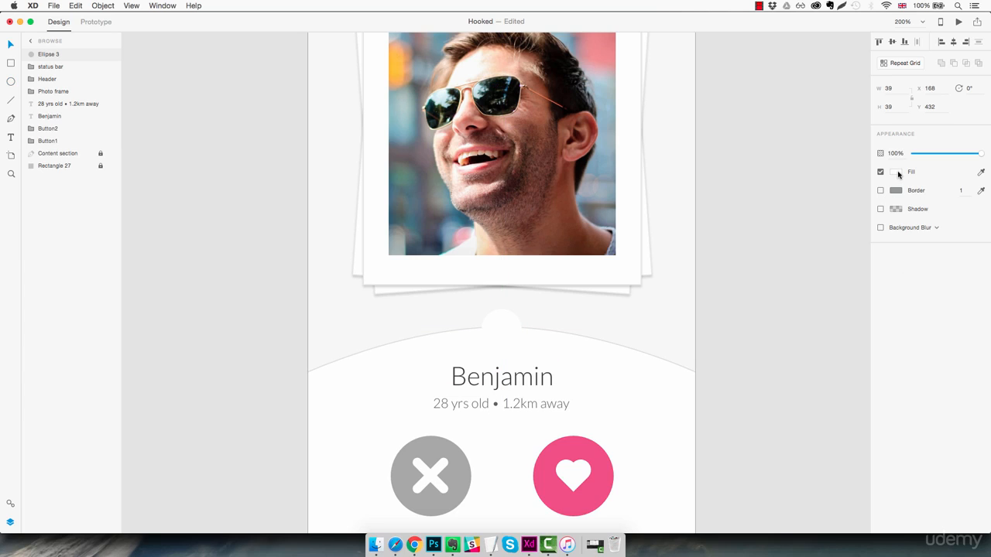
# Step: Fill the small circle with the saved blue swatch #02B4FF
pyautogui.click(896, 171)
pyautogui.click(785, 241)
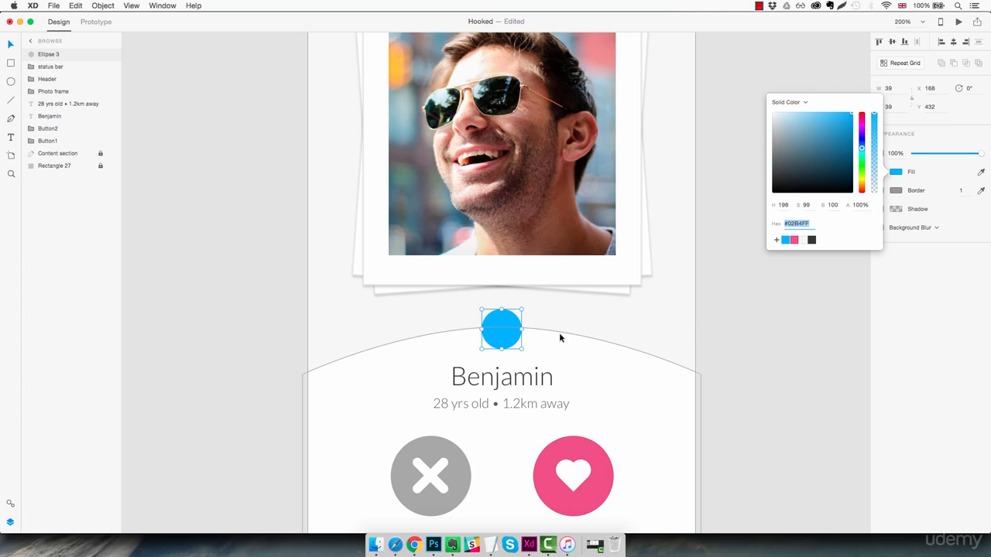
pyautogui.click(698, 314)
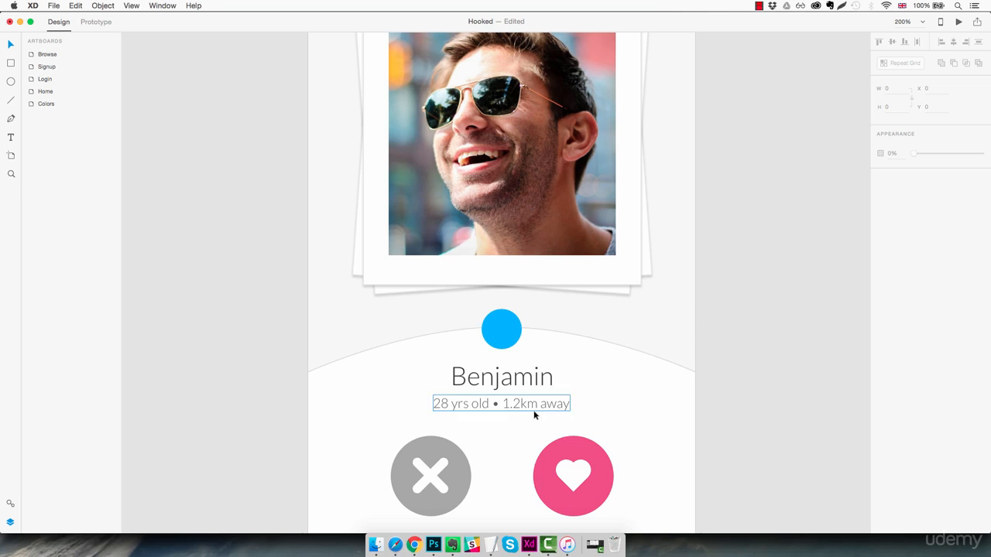
# Step: Copy a yellow rating star from Dishy_app_design_final.xd into the Browse artboard and place it on the blue circle, enlarged to about 19.53 × 18.5
pyautogui.moveTo(529, 542)
pyautogui.click(559, 501)
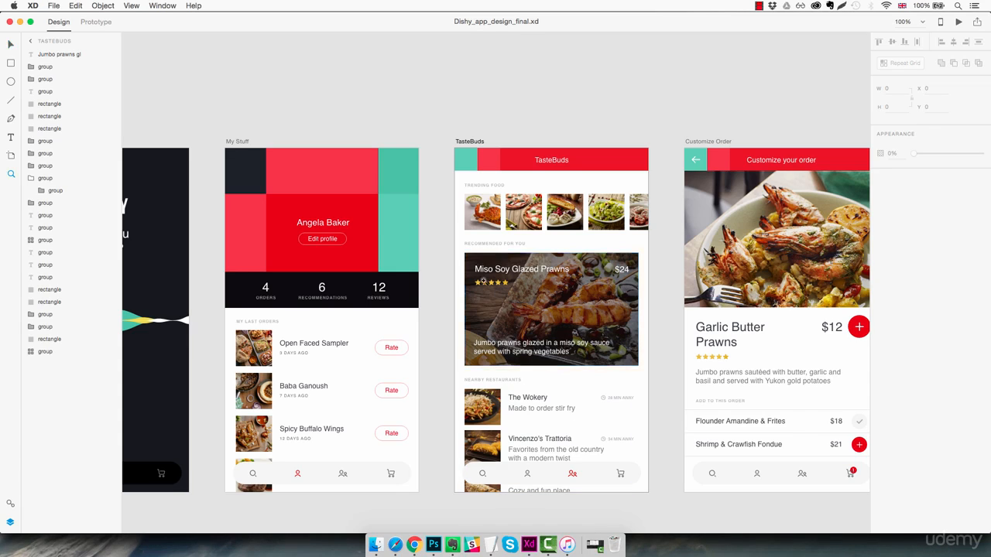
pyautogui.scroll(5, 483, 280)
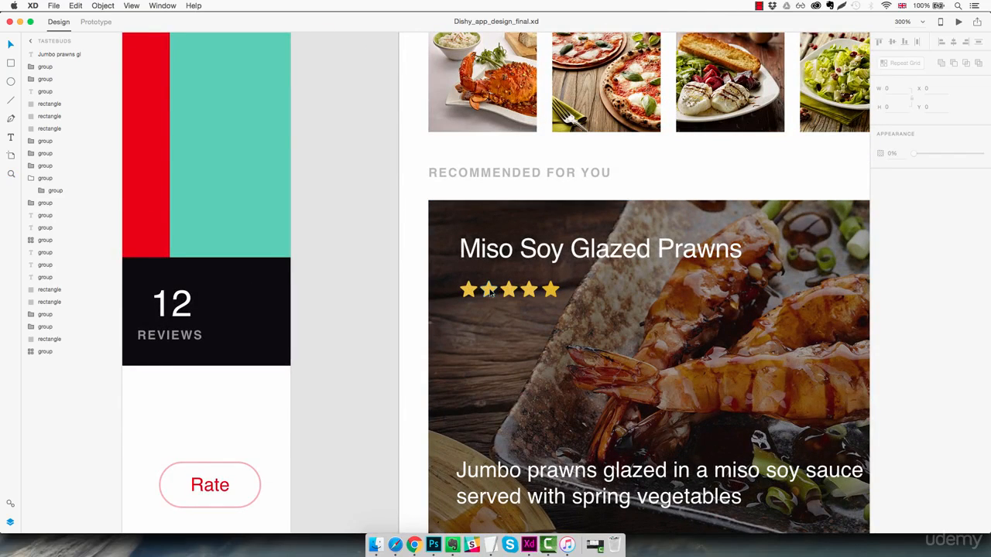
pyautogui.doubleClick(489, 290)
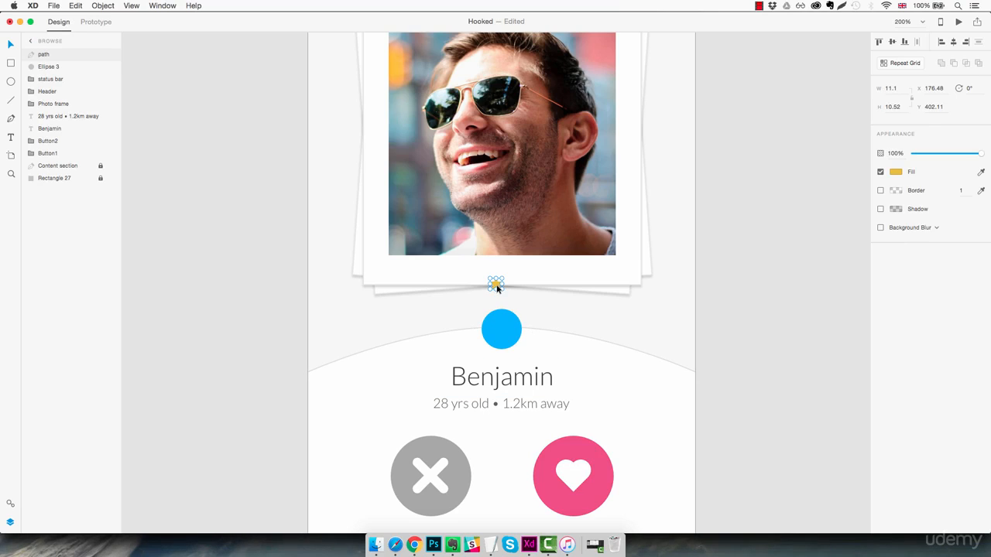
pyautogui.moveTo(498, 288); pyautogui.dragTo(518, 324)
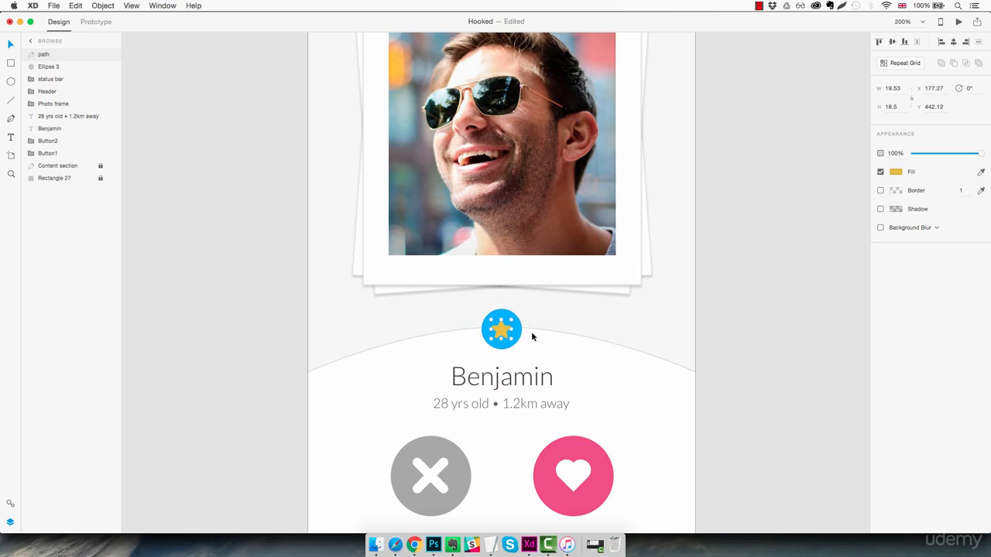
# Step: Fill the star with white #FFFFFF and move it up slightly within the blue circle to Y 440.12
pyautogui.click(896, 172)
pyautogui.click(780, 124)
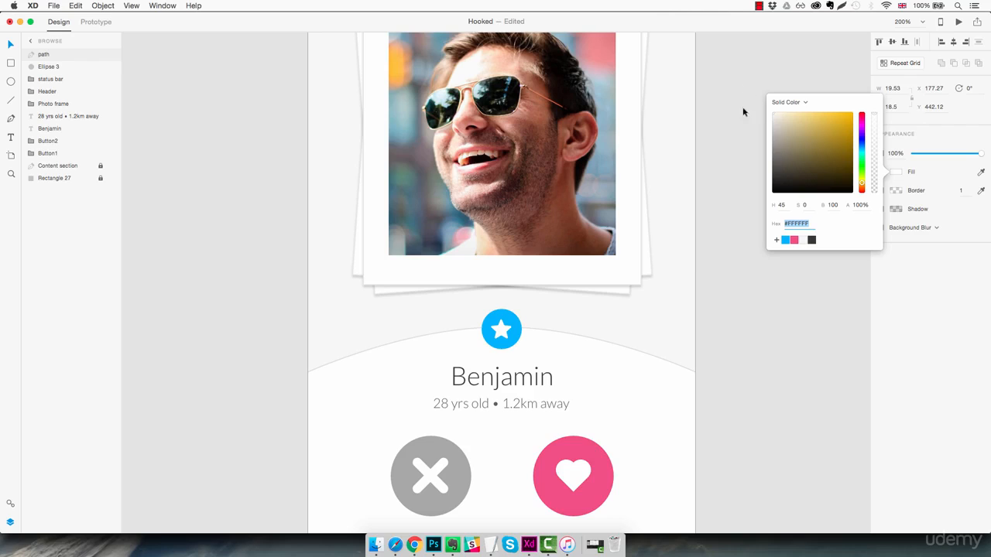
pyautogui.click(590, 327)
pyautogui.click(500, 331)
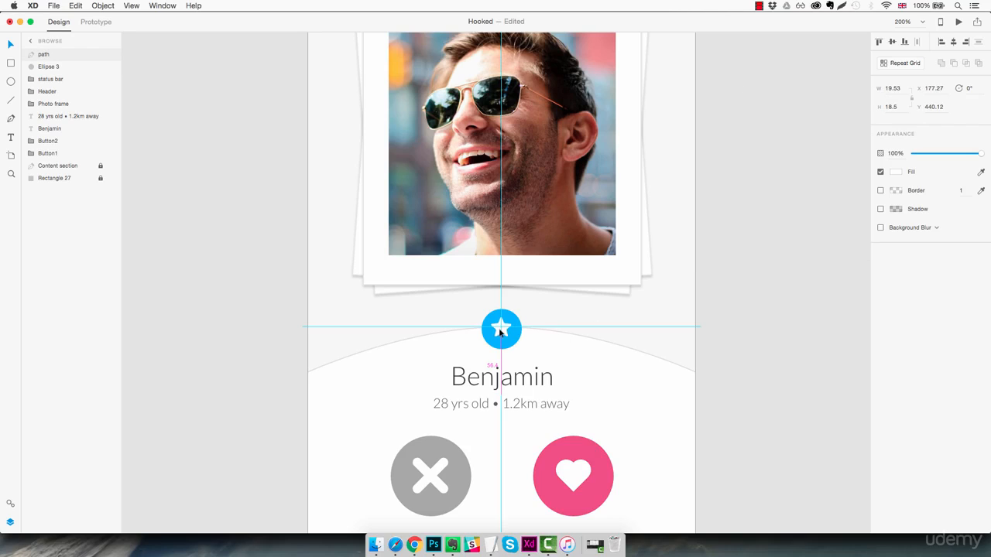
pyautogui.click(754, 354)
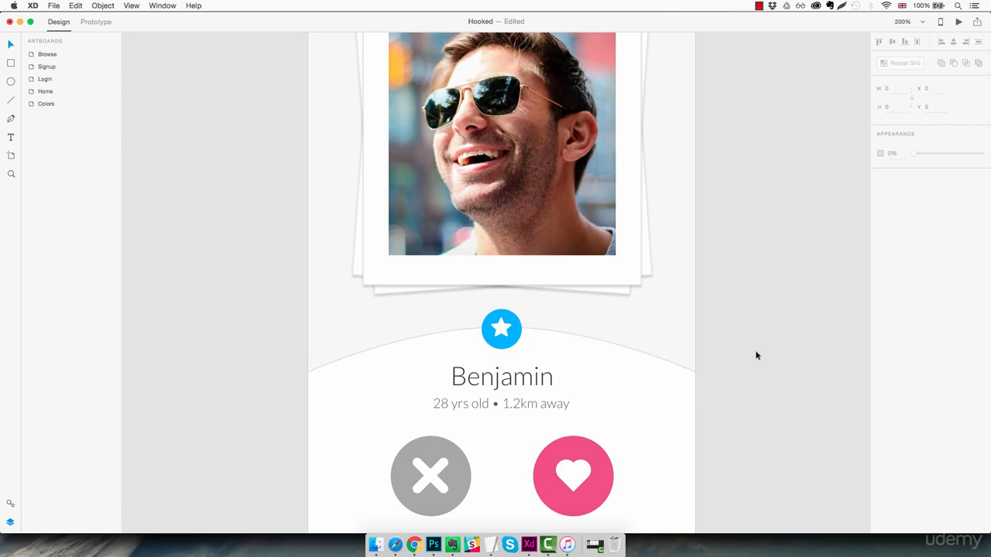
# Step: Move the white star down to Y 442.12 so it sits centred within the blue circle
pyautogui.click(502, 330)
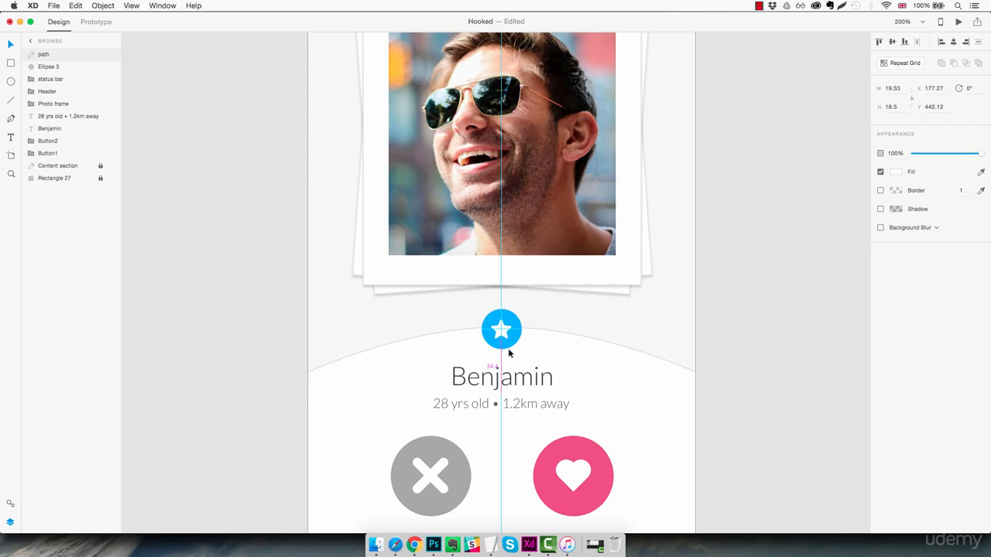
pyautogui.click(751, 352)
pyautogui.press('super+1')
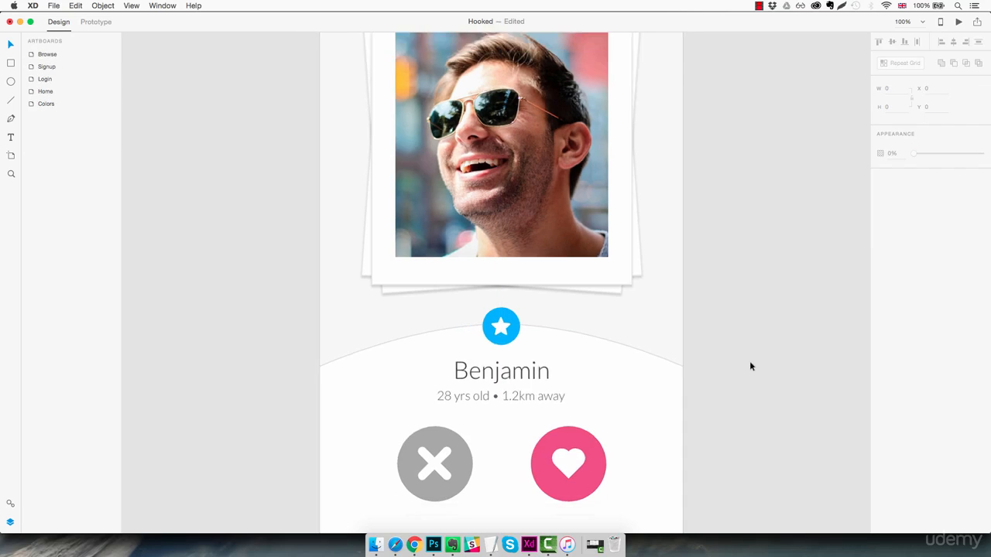
# Step: Rename the star's path layer as Star
pyautogui.click(532, 320)
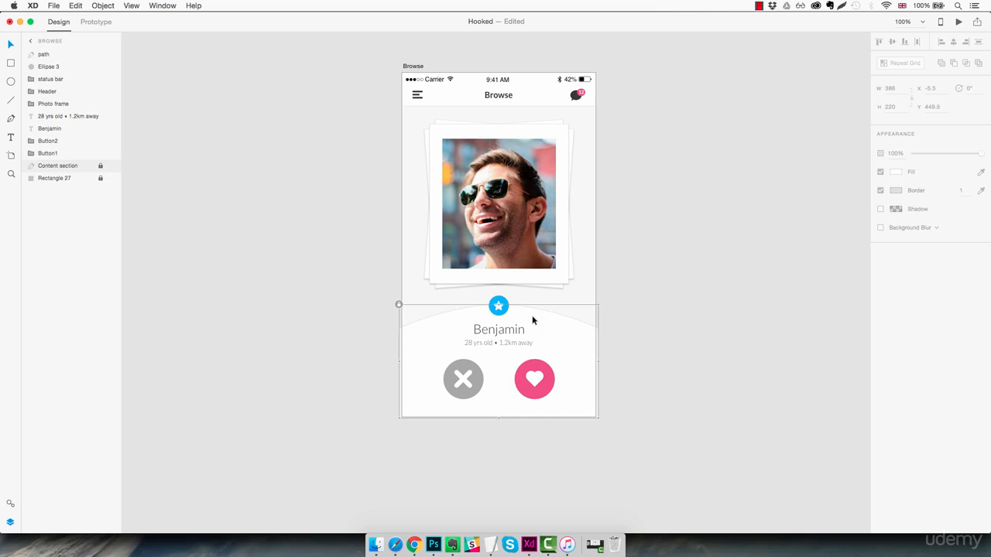
pyautogui.click(502, 305)
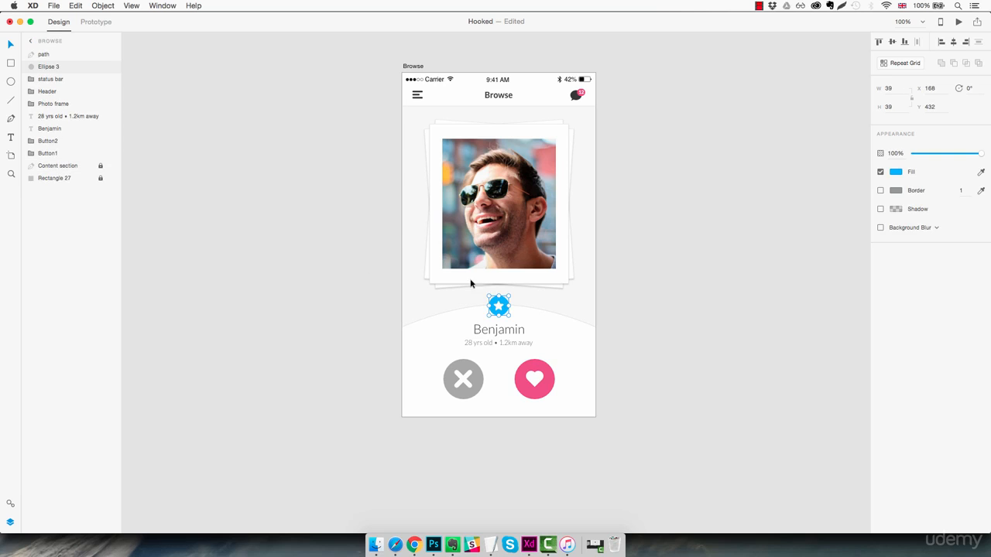
pyautogui.click(53, 55)
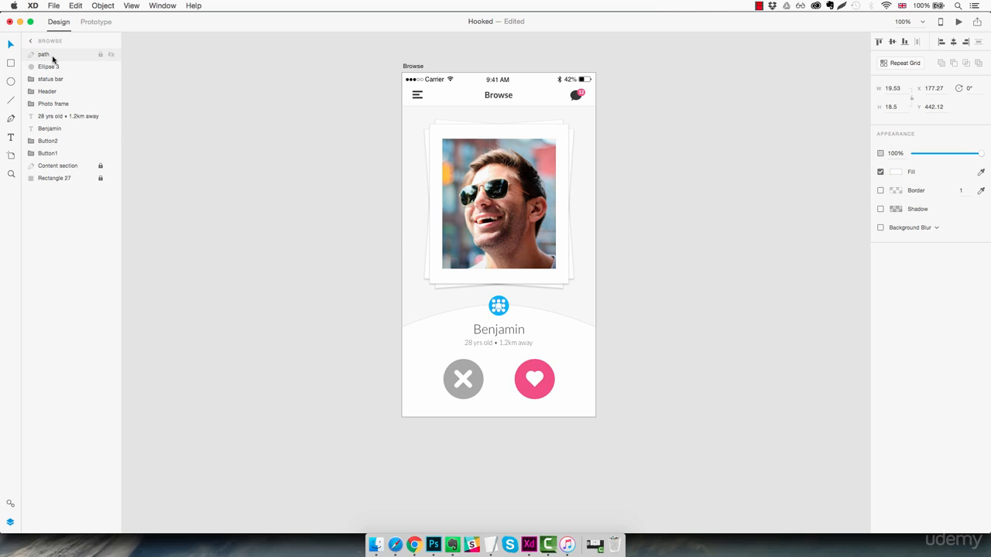
pyautogui.doubleClick(42, 54)
pyautogui.write('Sta')
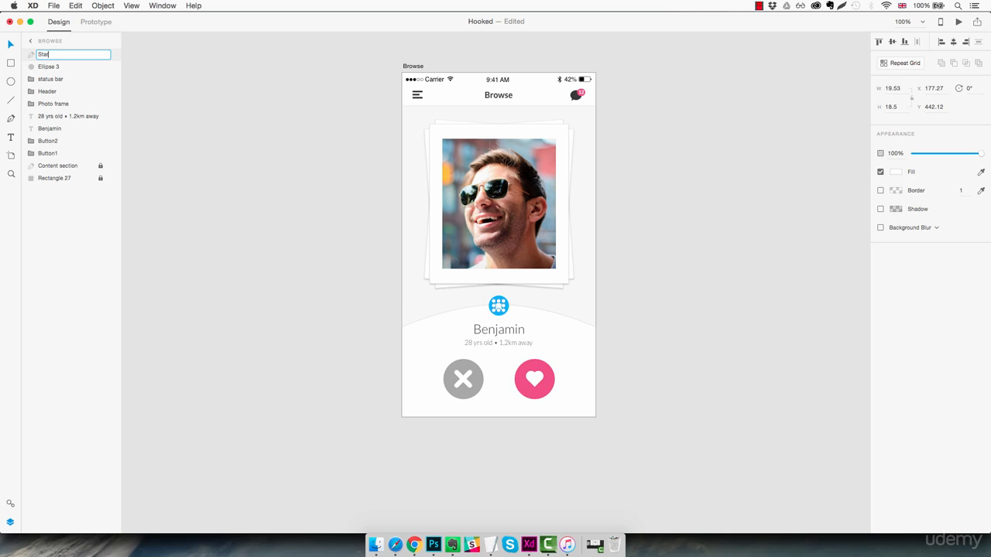
pyautogui.write('r')
pyautogui.press('Return')
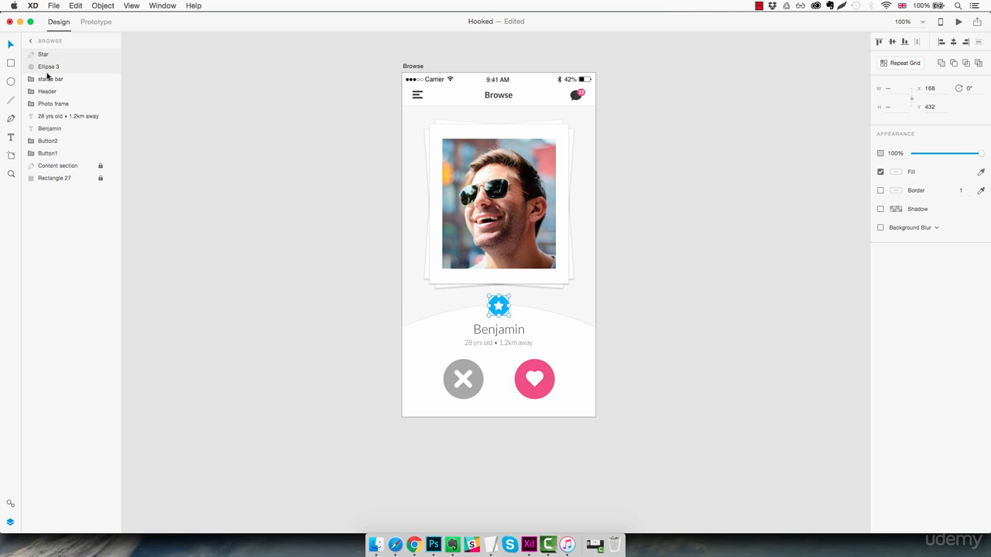
# Step: Group the star with its blue circle and name the group Favourite icon
pyautogui.press('super+g')
pyautogui.doubleClick(49, 54)
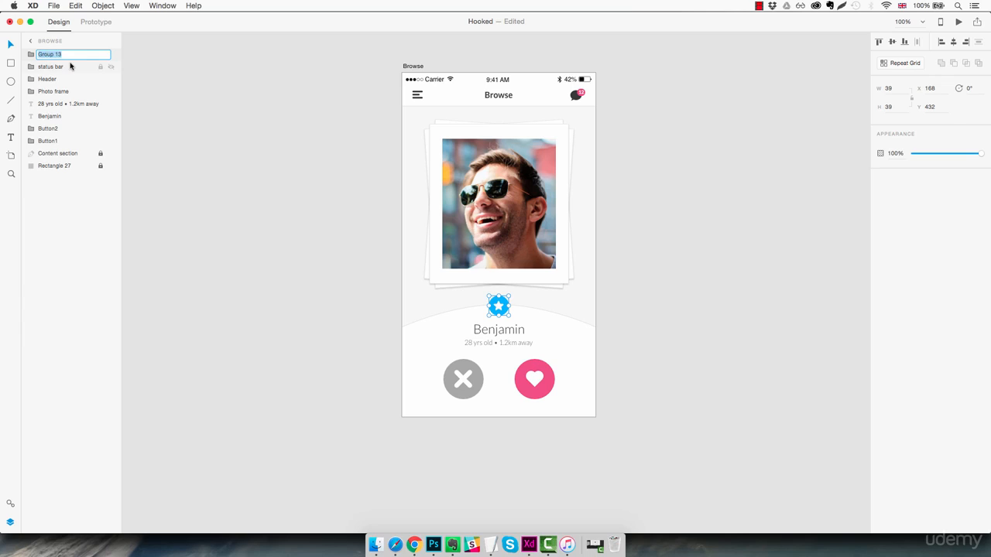
pyautogui.write('Favourite icon')
pyautogui.press('Return')
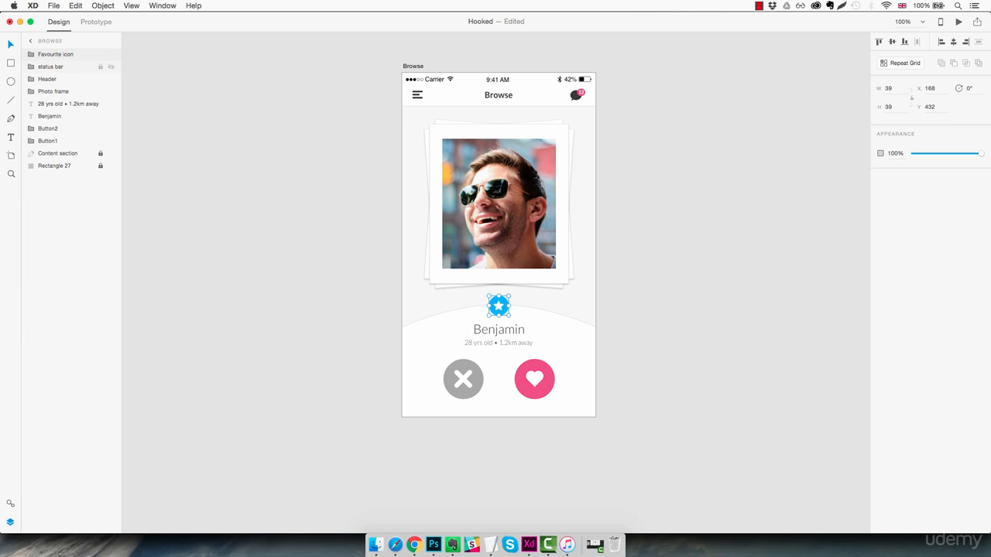
# Step: Move the Favourite icon group down the Browse artboard's layer order, next to the profile text layers
pyautogui.moveTo(70, 54); pyautogui.dragTo(52, 105)
pyautogui.click(49, 115)
pyautogui.click(631, 266)
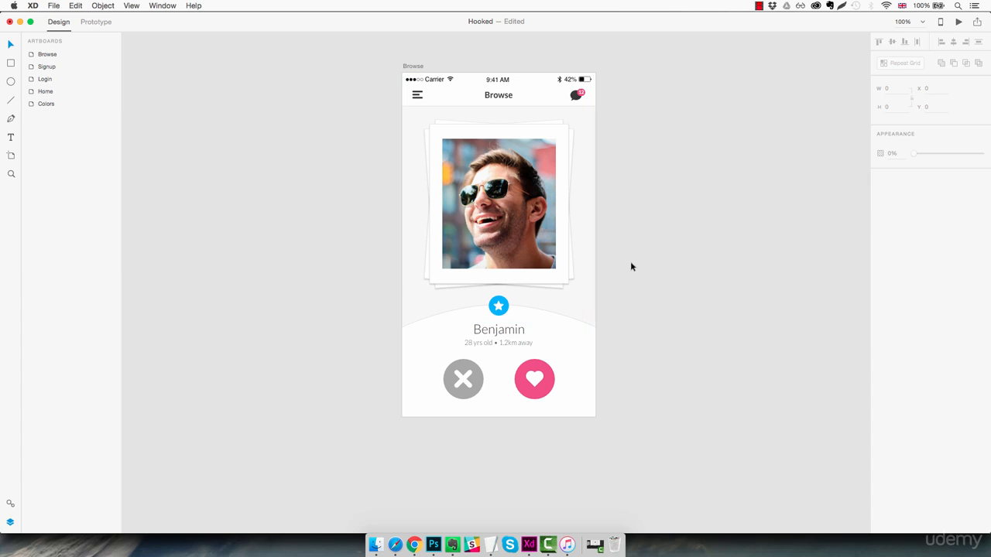